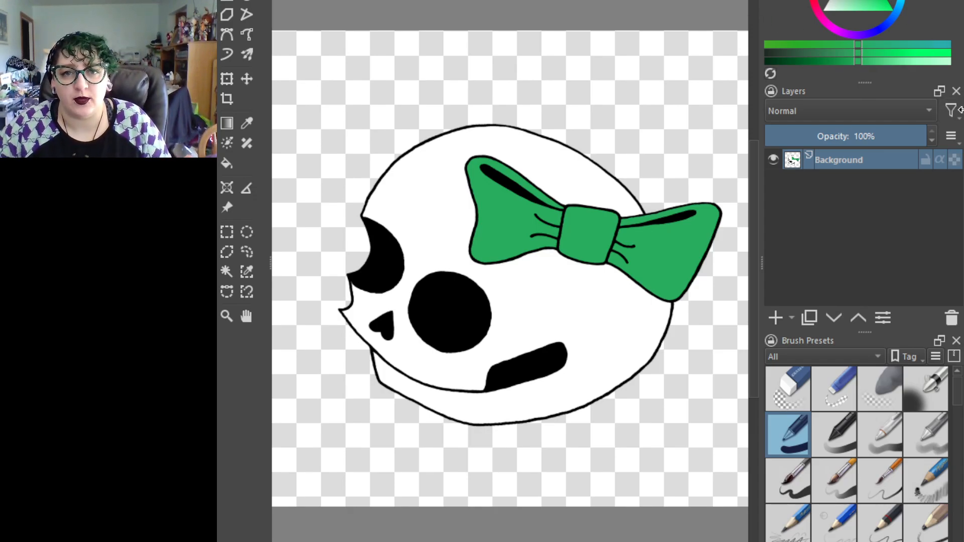
Widen the canvas area by narrowing the docker column so the whole skull and green bow fit in view
{"action": "mouse_move", "coordinate": [962, 114]}
{"action": "left_mouse_down"}
{"action": "mouse_move", "coordinate": [938, 115]}
{"action": "mouse_move", "coordinate": [963, 115]}
{"action": "left_mouse_up"}
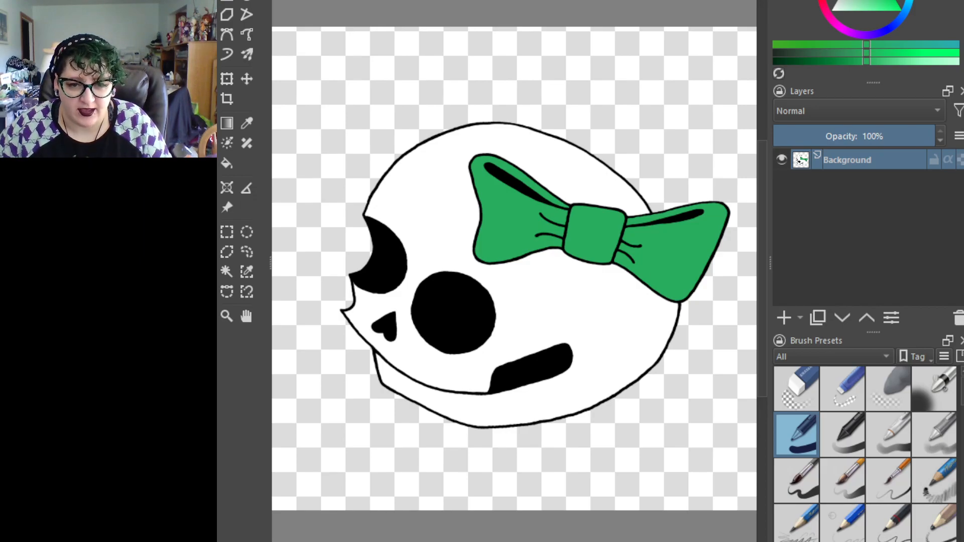
{"action": "key", "text": "ctrl+plus"}
{"action": "key", "text": "ctrl+plus"}
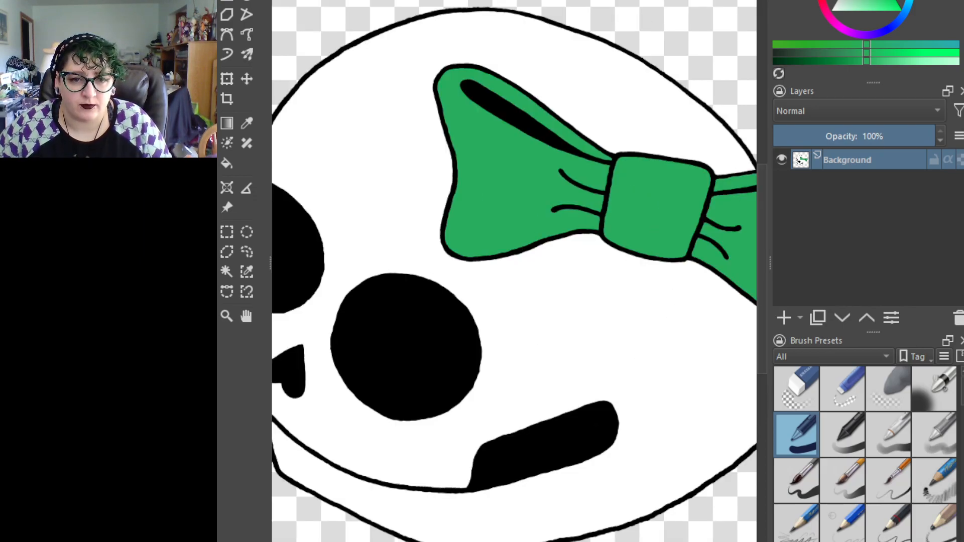
{"action": "key", "text": "ctrl+minus"}
{"action": "key", "text": "ctrl+minus"}
{"action": "key", "text": "ctrl+minus"}
{"action": "key", "text": "ctrl+plus"}
{"action": "key", "text": "ctrl+plus"}
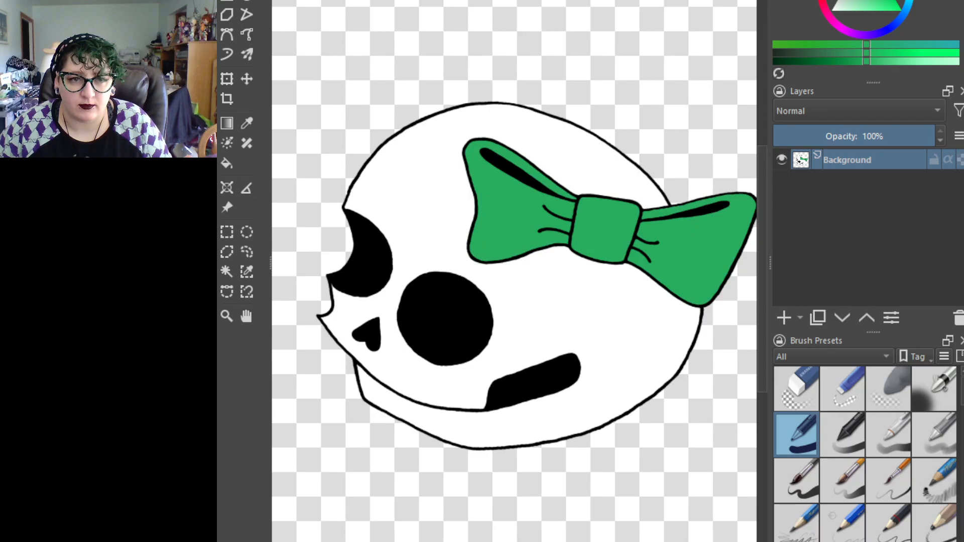
{"action": "key", "text": "ctrl+plus"}
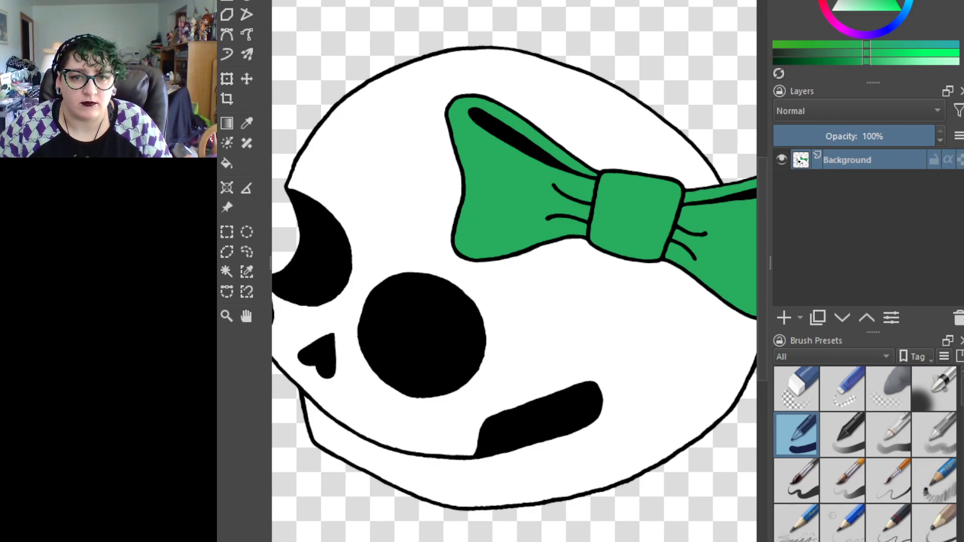
{"action": "left_click_drag", "start_coordinate": [770, 262], "coordinate": [884, 262]}
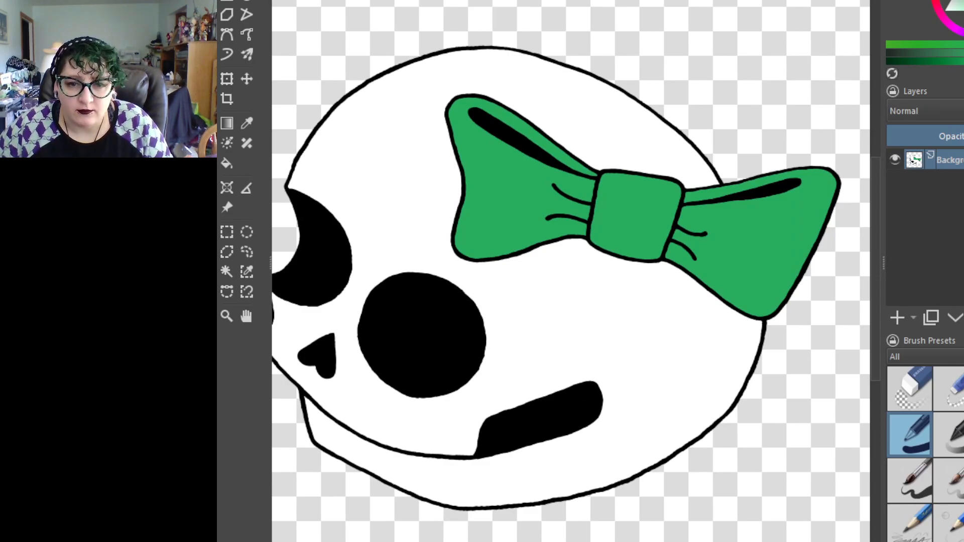
{"action": "key", "text": "ctrl+minus"}
{"action": "key", "text": "ctrl+plus"}
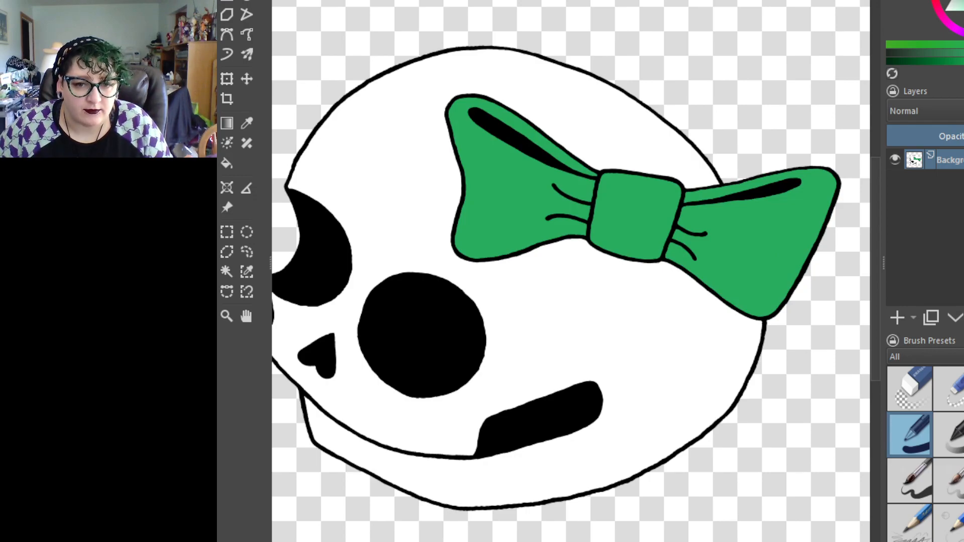
{"action": "key", "text": "ctrl+minus"}
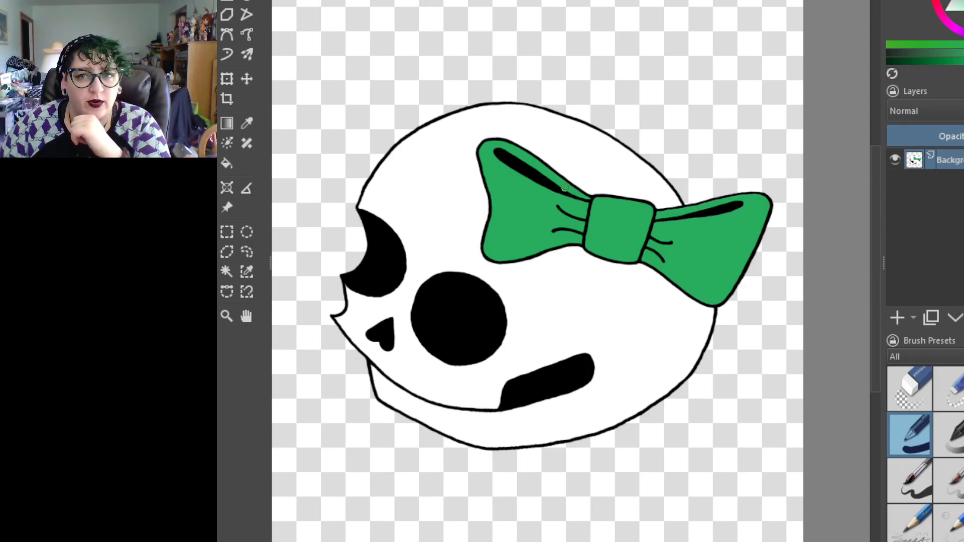
Add a new paint layer above Background and scribble a zigzag green brush stroke across the skull on it
{"action": "left_click_drag", "start_coordinate": [541, 254], "coordinate": [557, 256]}
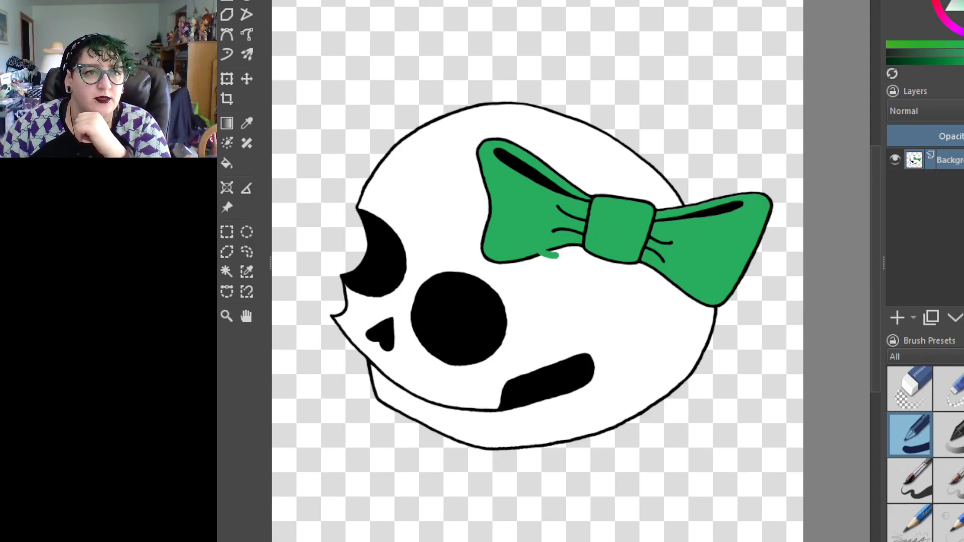
{"action": "key", "text": "ctrl+z"}
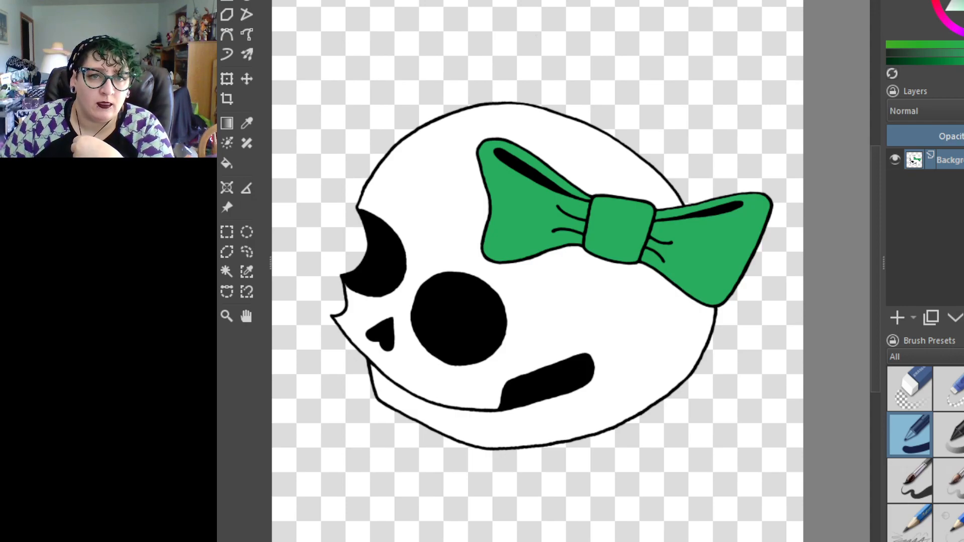
{"action": "key", "text": "Insert"}
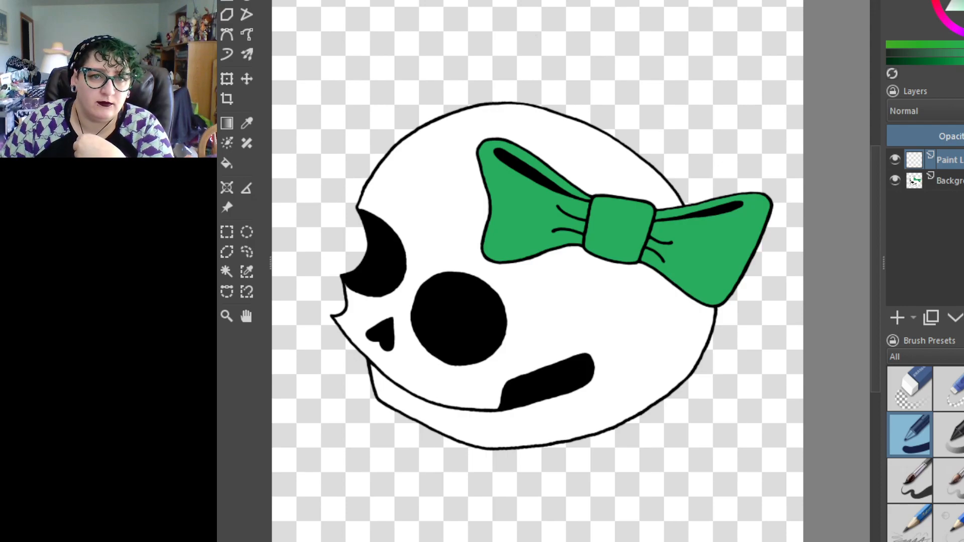
{"action": "mouse_move", "coordinate": [340, 160]}
{"action": "left_mouse_down"}
{"action": "mouse_move", "coordinate": [346, 303]}
{"action": "mouse_move", "coordinate": [591, 331]}
{"action": "mouse_move", "coordinate": [716, 404]}
{"action": "left_mouse_up"}
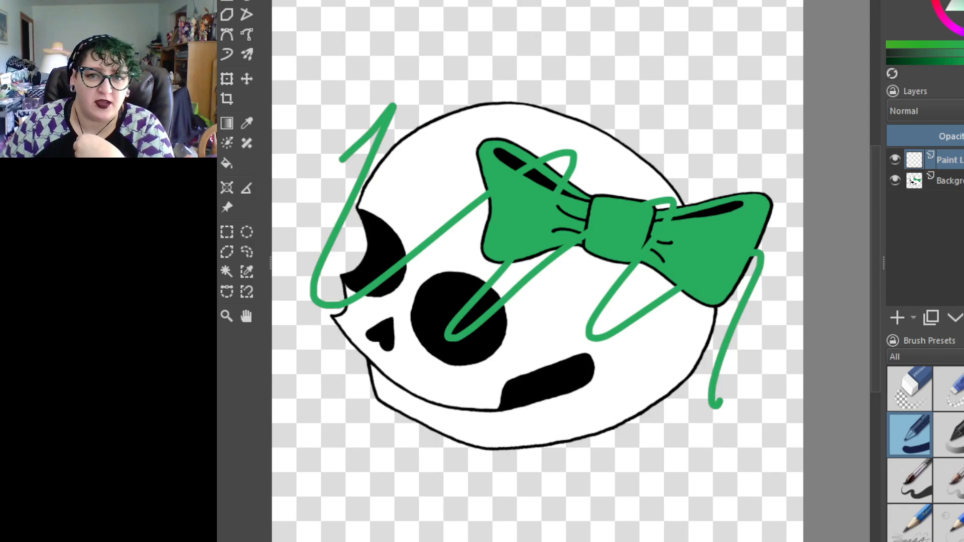
Move the paint layer with the green scribble below the Background layer
{"action": "left_click", "coordinate": [948, 183]}
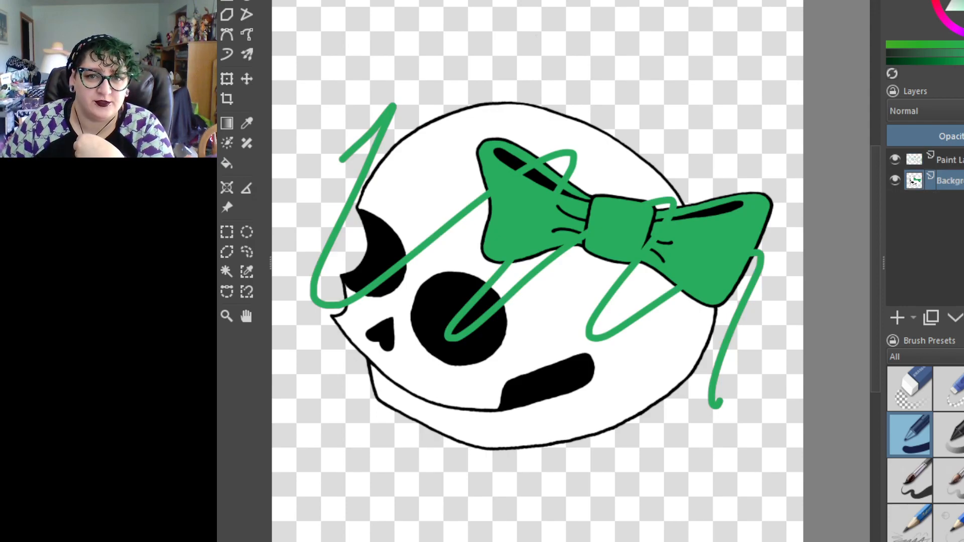
{"action": "left_click", "coordinate": [949, 160]}
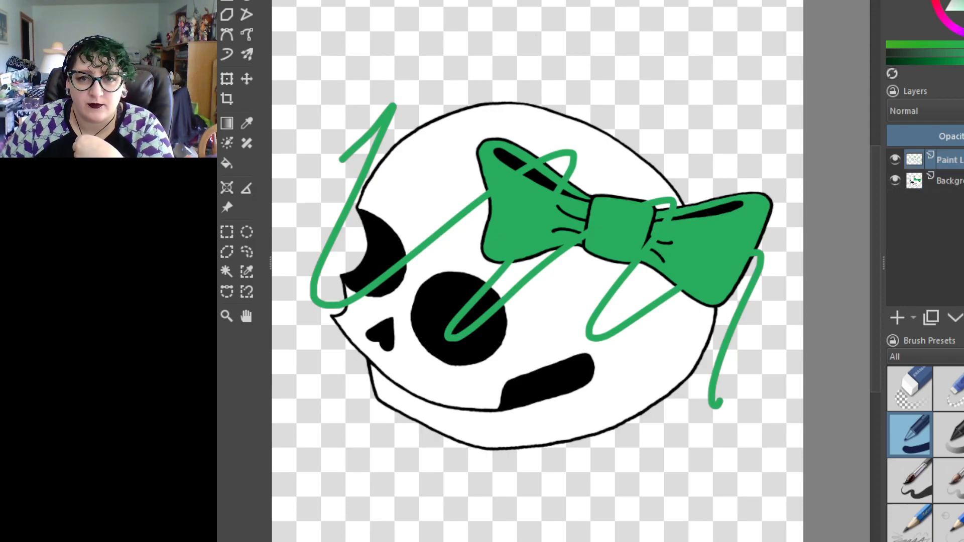
{"action": "mouse_move", "coordinate": [949, 160]}
{"action": "left_mouse_down"}
{"action": "mouse_move", "coordinate": [932, 221]}
{"action": "mouse_move", "coordinate": [910, 238]}
{"action": "left_mouse_up"}
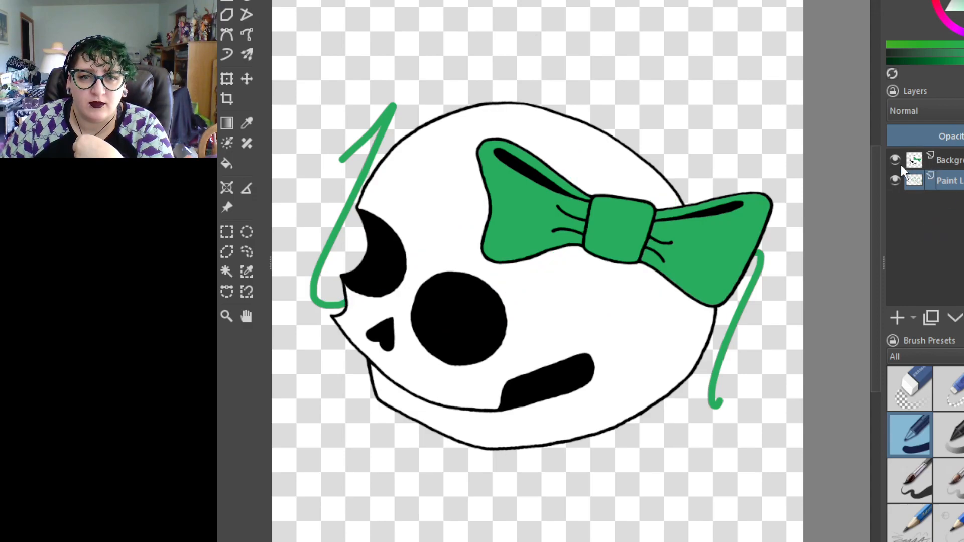
Toggle the visibility of the Background layer and the scribble layer to compare what each one contains
{"action": "left_click", "coordinate": [894, 161]}
{"action": "left_click", "coordinate": [894, 158]}
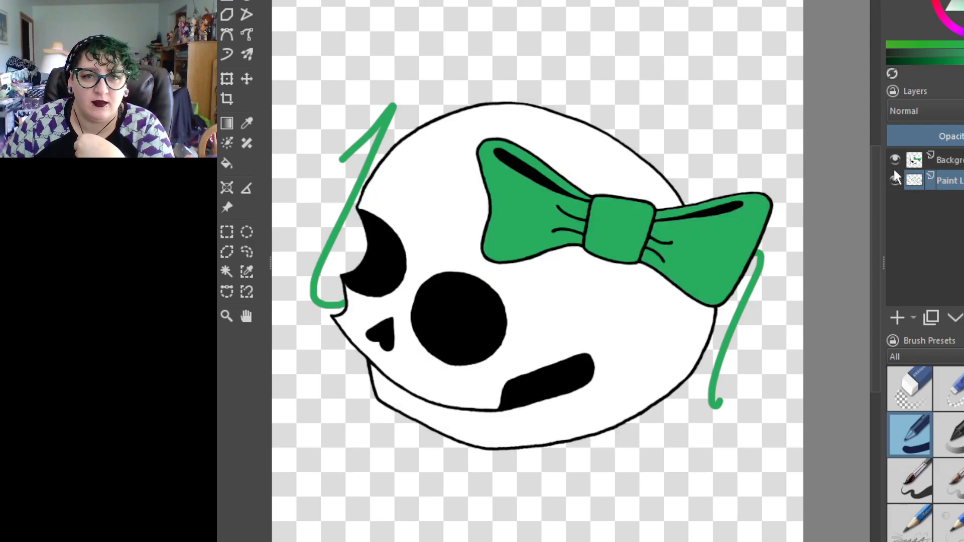
{"action": "left_click", "coordinate": [893, 180]}
{"action": "left_click", "coordinate": [894, 179]}
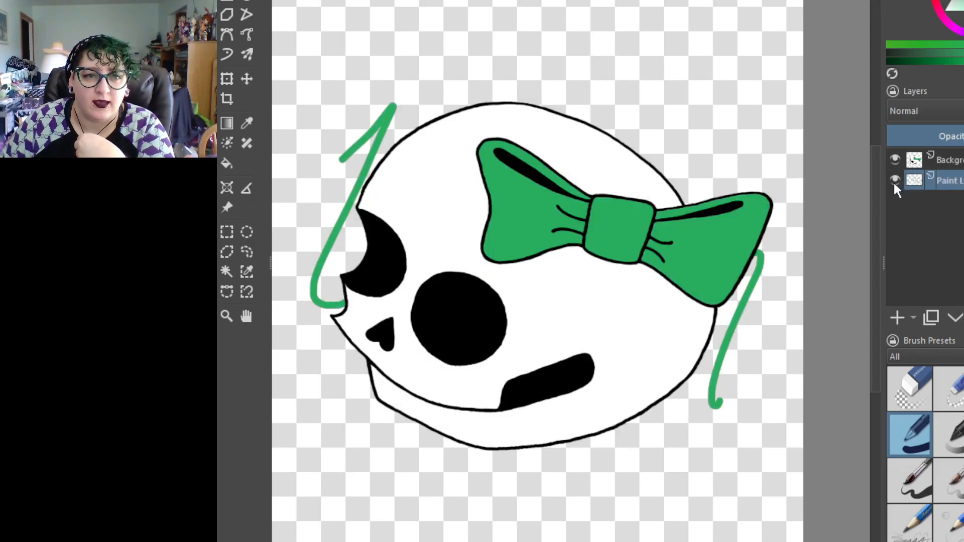
{"action": "left_click", "coordinate": [893, 179]}
{"action": "left_click", "coordinate": [894, 180]}
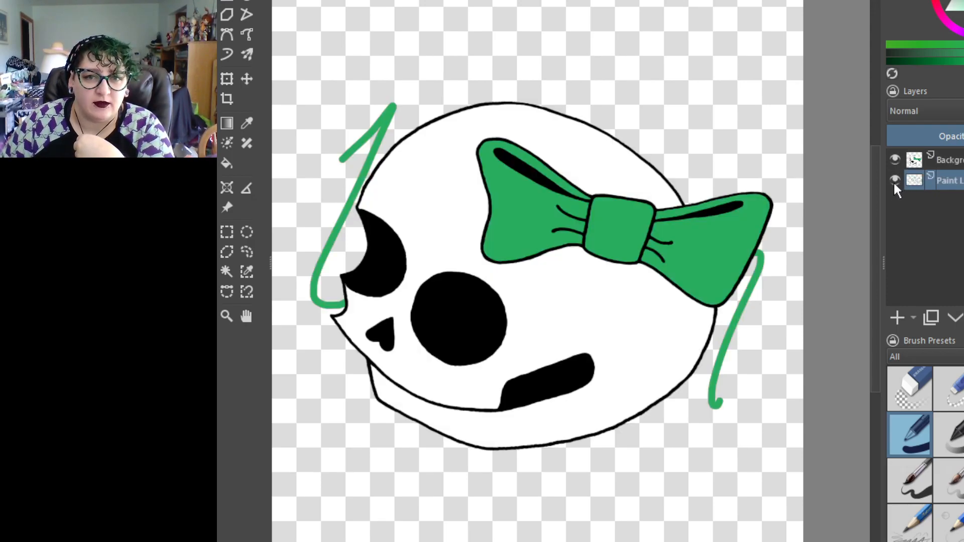
Move the scribble layer back above the Background layer and leave it hidden
{"action": "left_click", "coordinate": [893, 180]}
{"action": "left_click", "coordinate": [901, 159]}
{"action": "left_click_drag", "start_coordinate": [962, 181], "coordinate": [962, 152]}
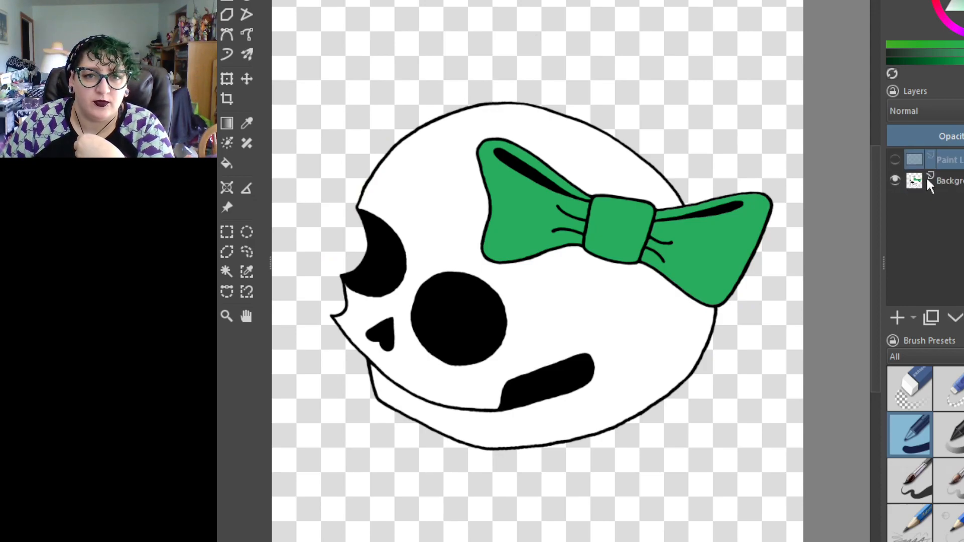
{"action": "left_click", "coordinate": [895, 159]}
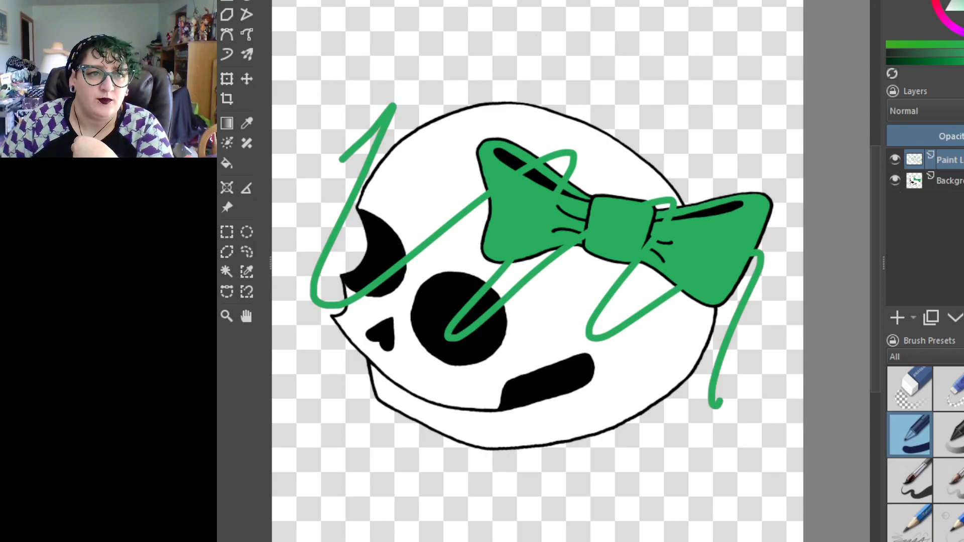
{"action": "left_click", "coordinate": [894, 160]}
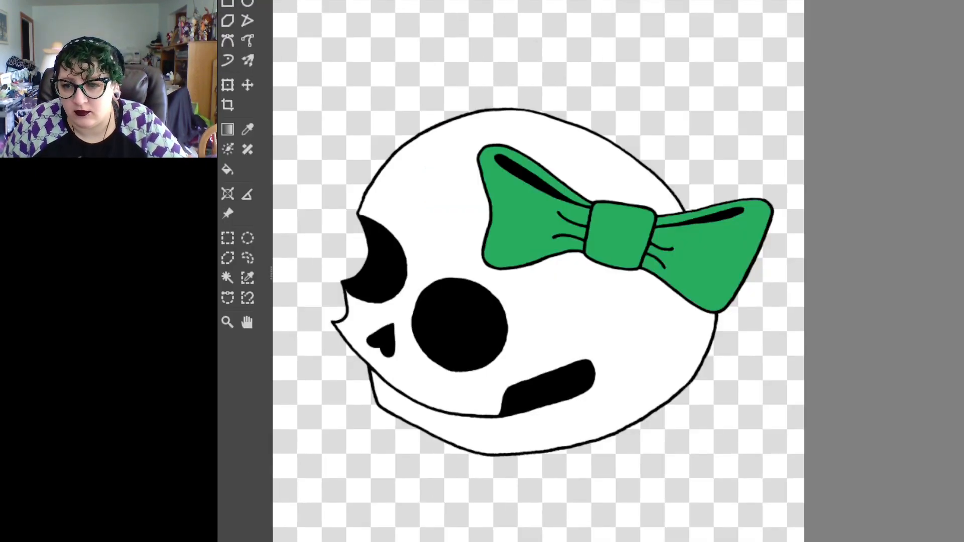
Examine the skull drawing from full view down to the bow's outline and the eye sockets
{"action": "key", "text": "ctrl+minus"}
{"action": "key", "text": "ctrl+plus"}
{"action": "key", "text": "ctrl+minus"}
{"action": "key", "text": "ctrl+plus"}
{"action": "key", "text": "ctrl+minus"}
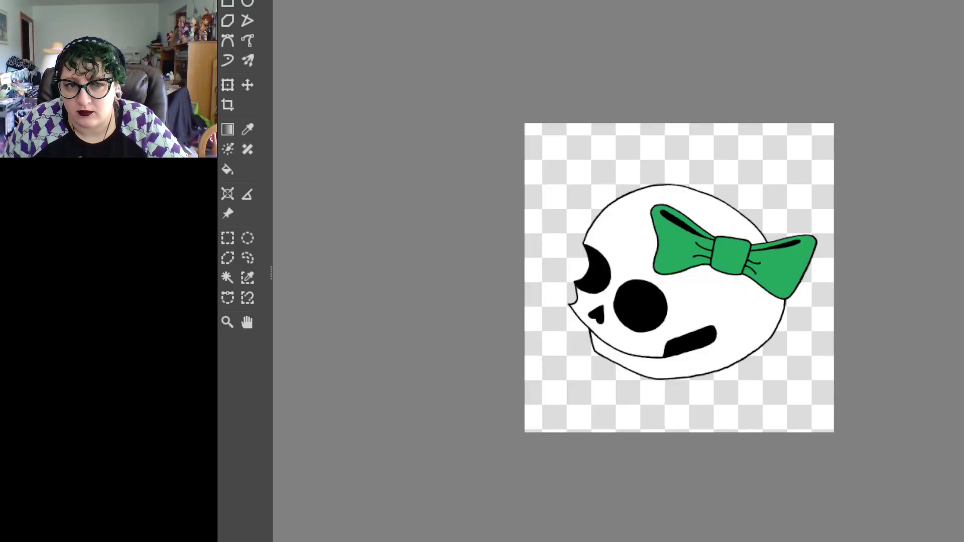
{"action": "scroll", "coordinate": [872, 278], "scroll_direction": "up", "scroll_amount": 5}
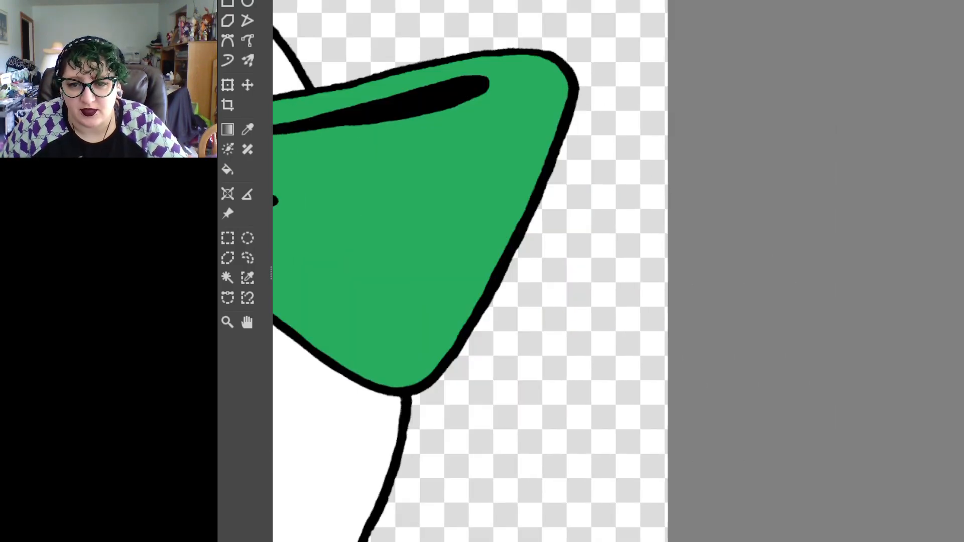
{"action": "scroll", "coordinate": [618, 271], "scroll_direction": "left", "scroll_amount": 15}
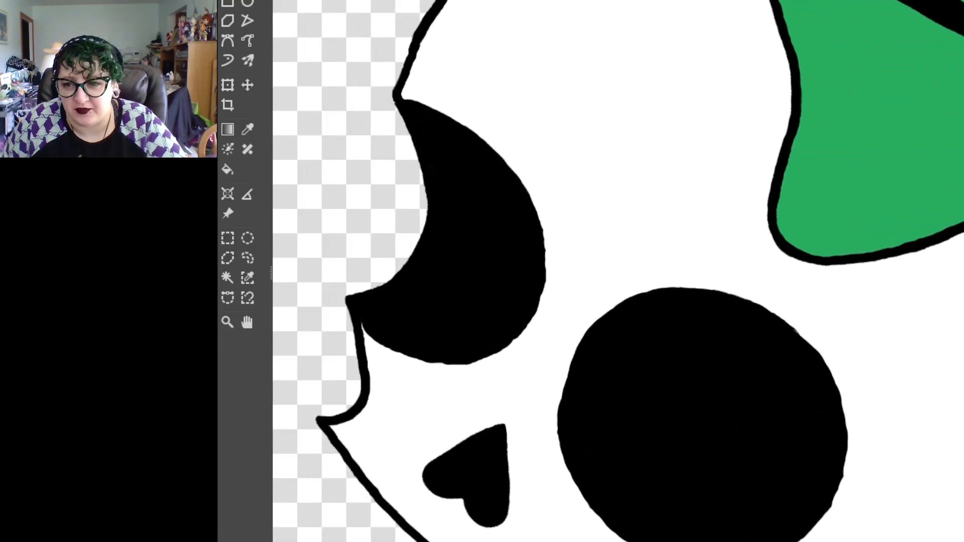
{"action": "scroll", "coordinate": [863, 281], "scroll_direction": "down", "scroll_amount": 5}
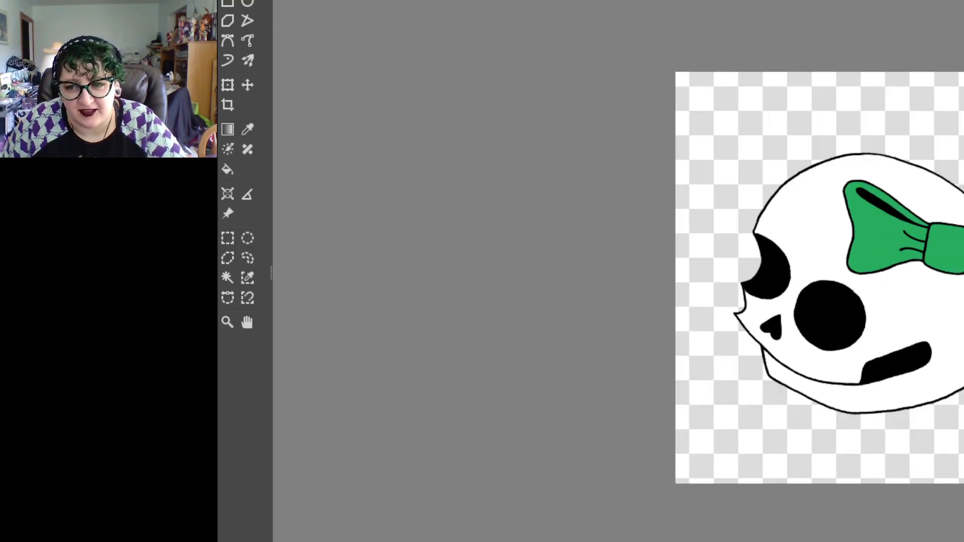
{"action": "scroll", "coordinate": [864, 281], "scroll_direction": "up", "scroll_amount": 3}
{"action": "scroll", "coordinate": [874, 277], "scroll_direction": "up", "scroll_amount": 1}
{"action": "scroll", "coordinate": [874, 276], "scroll_direction": "down", "scroll_amount": 1}
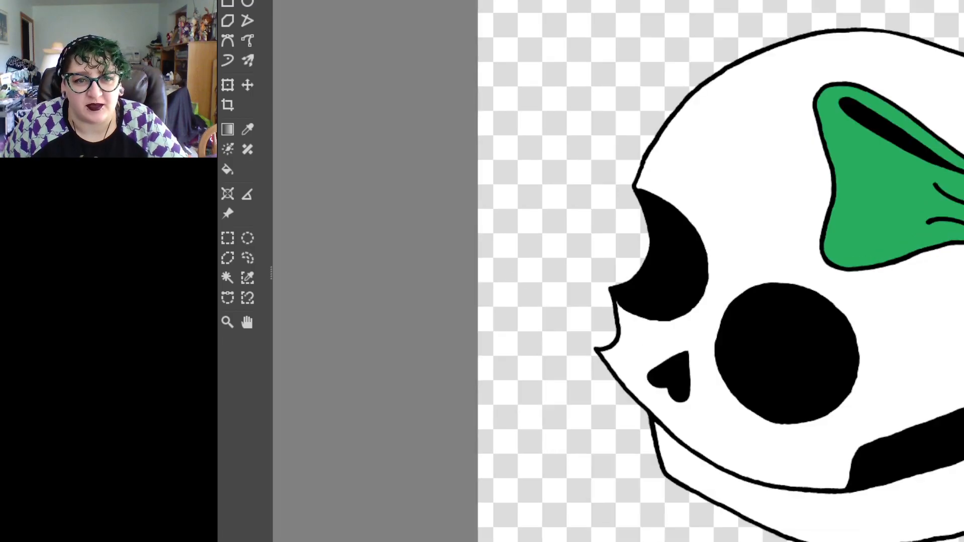
{"action": "scroll", "coordinate": [874, 278], "scroll_direction": "up", "scroll_amount": 3}
{"action": "scroll", "coordinate": [874, 279], "scroll_direction": "down", "scroll_amount": 3}
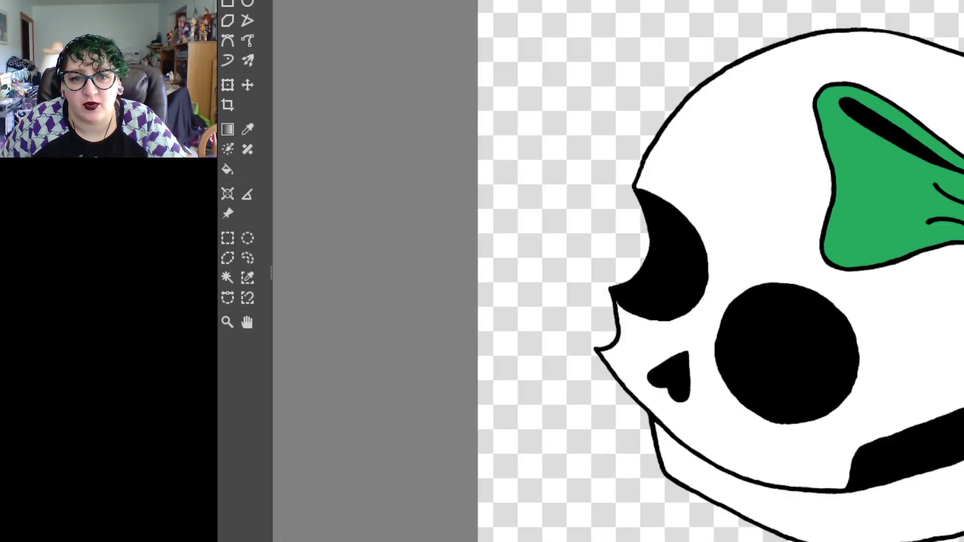
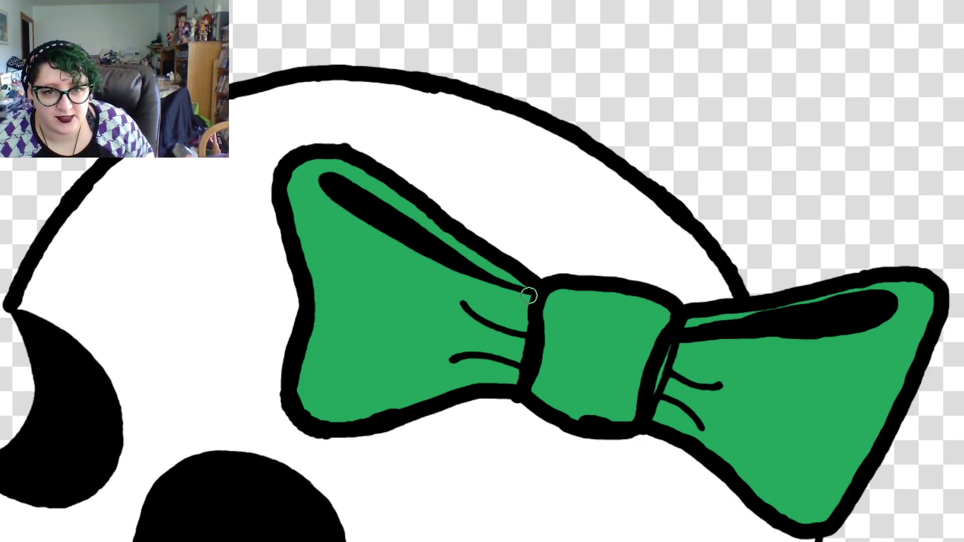
Trace the outline of the dark fold in the bow's left loop with the black brush
{"action": "mouse_move", "coordinate": [525, 296]}
{"action": "left_mouse_down"}
{"action": "mouse_move", "coordinate": [419, 243]}
{"action": "mouse_move", "coordinate": [437, 225]}
{"action": "left_mouse_up"}
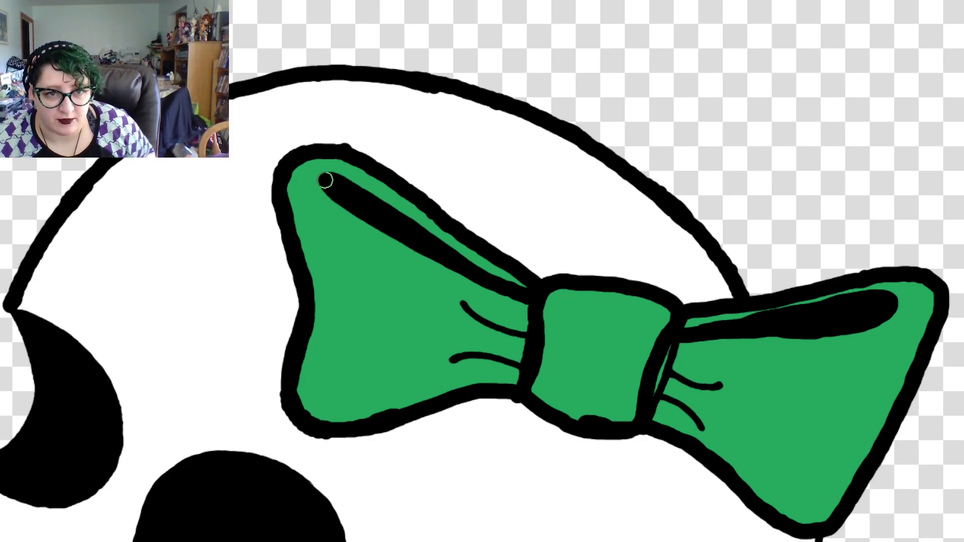
{"action": "mouse_move", "coordinate": [325, 183]}
{"action": "left_mouse_down"}
{"action": "mouse_move", "coordinate": [422, 253]}
{"action": "mouse_move", "coordinate": [475, 277]}
{"action": "mouse_move", "coordinate": [469, 268]}
{"action": "left_mouse_up"}
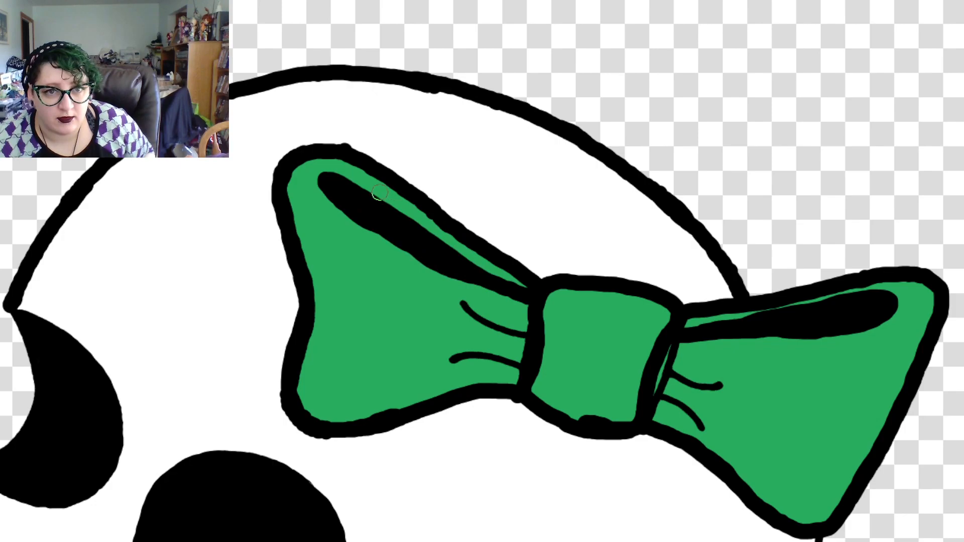
{"action": "left_click_drag", "start_coordinate": [329, 180], "coordinate": [440, 251]}
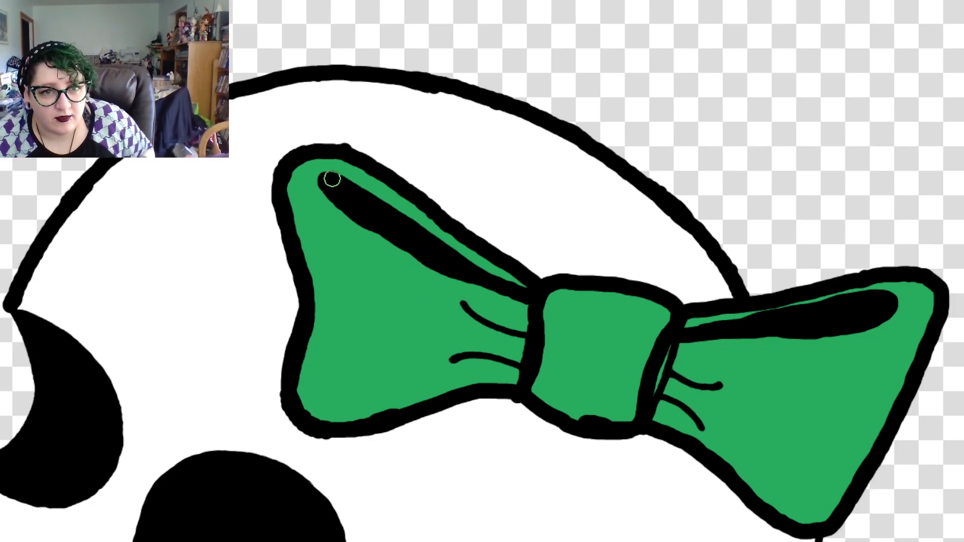
{"action": "mouse_move", "coordinate": [329, 179]}
{"action": "left_mouse_down"}
{"action": "mouse_move", "coordinate": [449, 260]}
{"action": "mouse_move", "coordinate": [493, 282]}
{"action": "mouse_move", "coordinate": [520, 284]}
{"action": "left_mouse_up"}
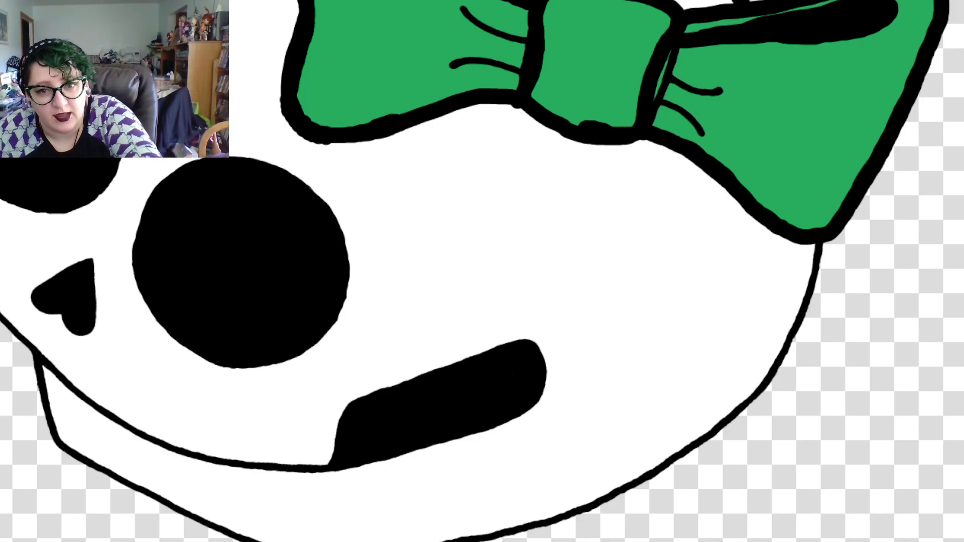
Trace the outline of the crescent-shaped left eye socket in black, including its lower pointed corner
{"action": "scroll", "coordinate": [482, 271], "scroll_direction": "left", "scroll_amount": 5}
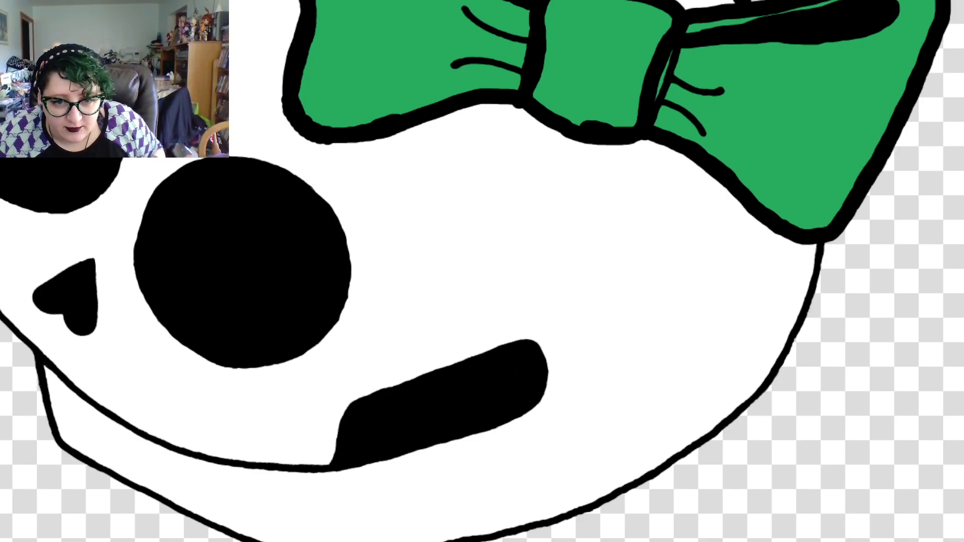
{"action": "scroll", "coordinate": [482, 271], "scroll_direction": "right", "scroll_amount": 1}
{"action": "scroll", "coordinate": [482, 271], "scroll_direction": "left", "scroll_amount": 1}
{"action": "scroll", "coordinate": [482, 271], "scroll_direction": "right", "scroll_amount": 1}
{"action": "scroll", "coordinate": [482, 271], "scroll_direction": "left", "scroll_amount": 4}
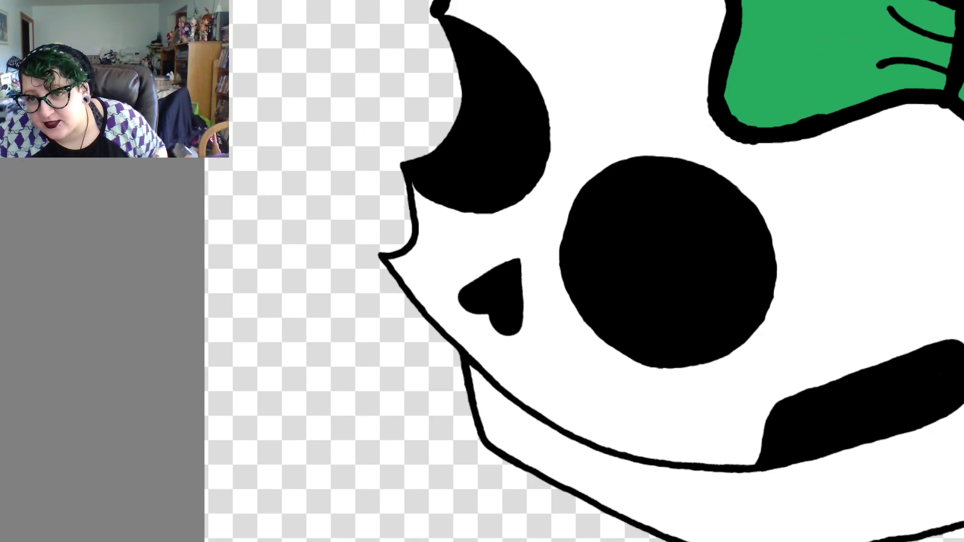
{"action": "scroll", "coordinate": [482, 271], "scroll_direction": "up", "scroll_amount": 3}
{"action": "scroll", "coordinate": [482, 271], "scroll_direction": "down", "scroll_amount": 1}
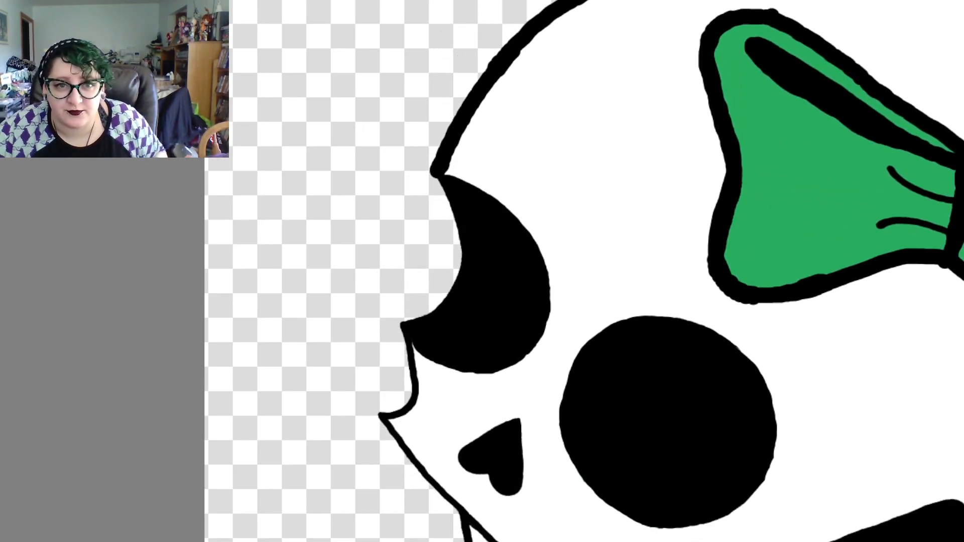
{"action": "scroll", "coordinate": [482, 271], "scroll_direction": "down", "scroll_amount": 1}
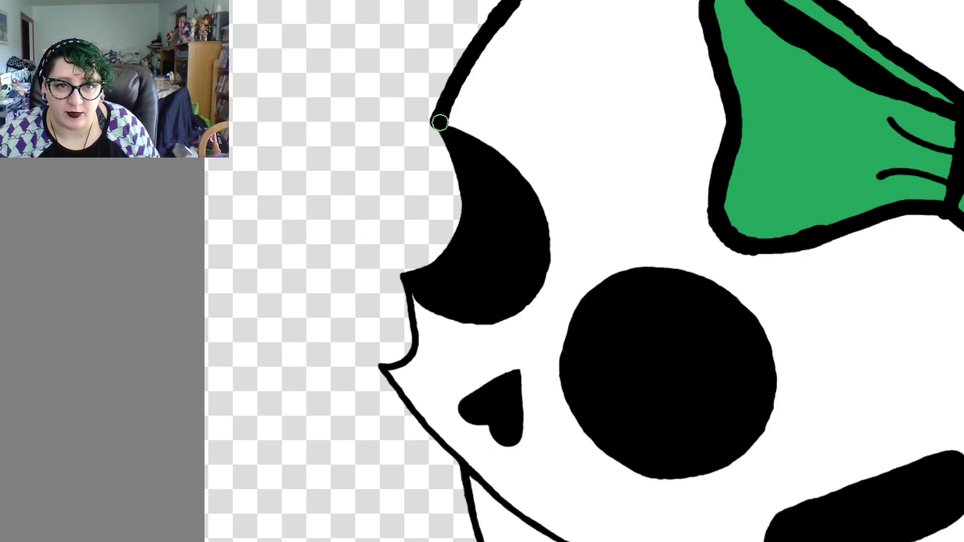
{"action": "mouse_move", "coordinate": [444, 124]}
{"action": "left_mouse_down"}
{"action": "mouse_move", "coordinate": [514, 175]}
{"action": "mouse_move", "coordinate": [536, 211]}
{"action": "mouse_move", "coordinate": [542, 263]}
{"action": "mouse_move", "coordinate": [503, 315]}
{"action": "mouse_move", "coordinate": [522, 300]}
{"action": "mouse_move", "coordinate": [412, 278]}
{"action": "mouse_move", "coordinate": [435, 308]}
{"action": "mouse_move", "coordinate": [469, 319]}
{"action": "mouse_move", "coordinate": [508, 314]}
{"action": "mouse_move", "coordinate": [524, 296]}
{"action": "left_mouse_up"}
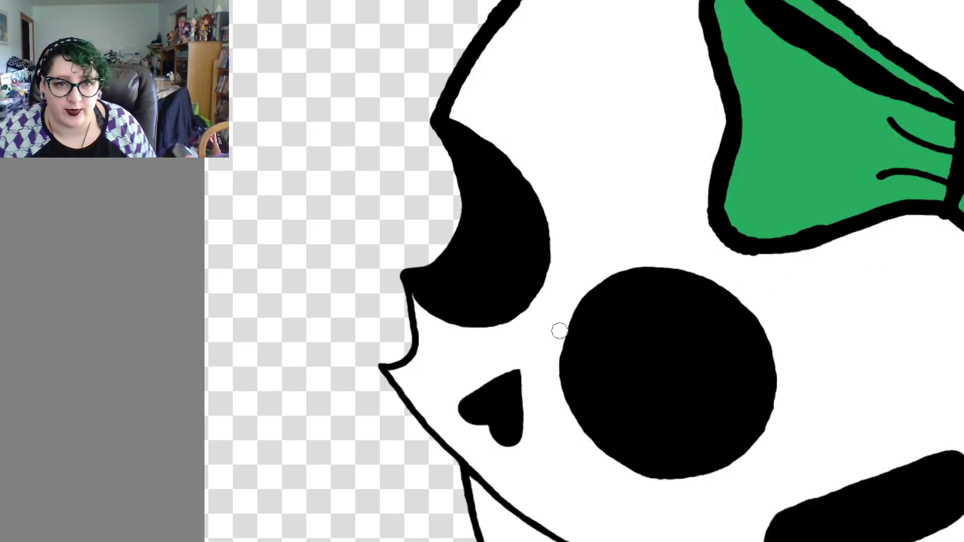
{"action": "mouse_move", "coordinate": [408, 277]}
{"action": "left_mouse_down"}
{"action": "mouse_move", "coordinate": [424, 303]}
{"action": "mouse_move", "coordinate": [457, 317]}
{"action": "left_mouse_up"}
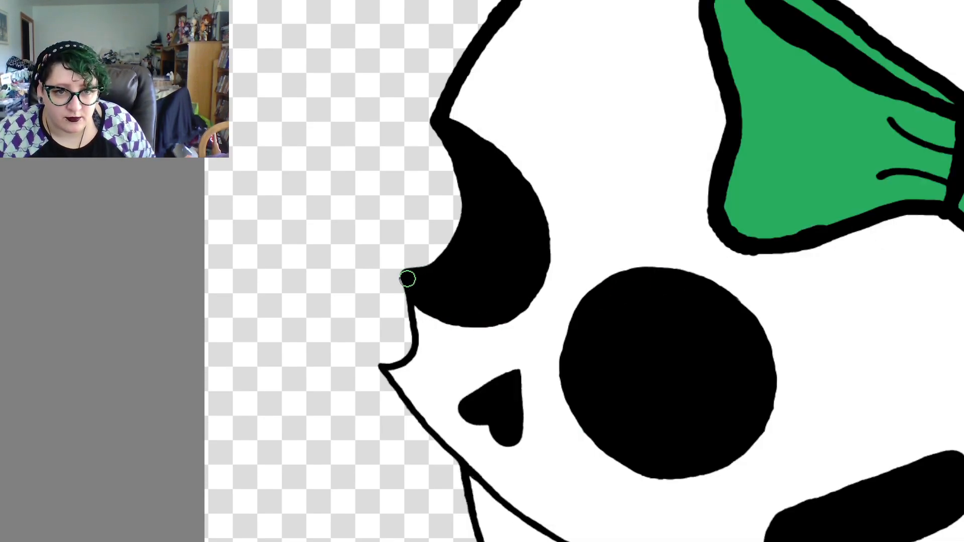
Trace the short curved face edge from the crescent eye socket down to the pointed corner in thick black
{"action": "mouse_move", "coordinate": [408, 279]}
{"action": "left_mouse_down"}
{"action": "mouse_move", "coordinate": [411, 340]}
{"action": "mouse_move", "coordinate": [394, 375]}
{"action": "left_mouse_up"}
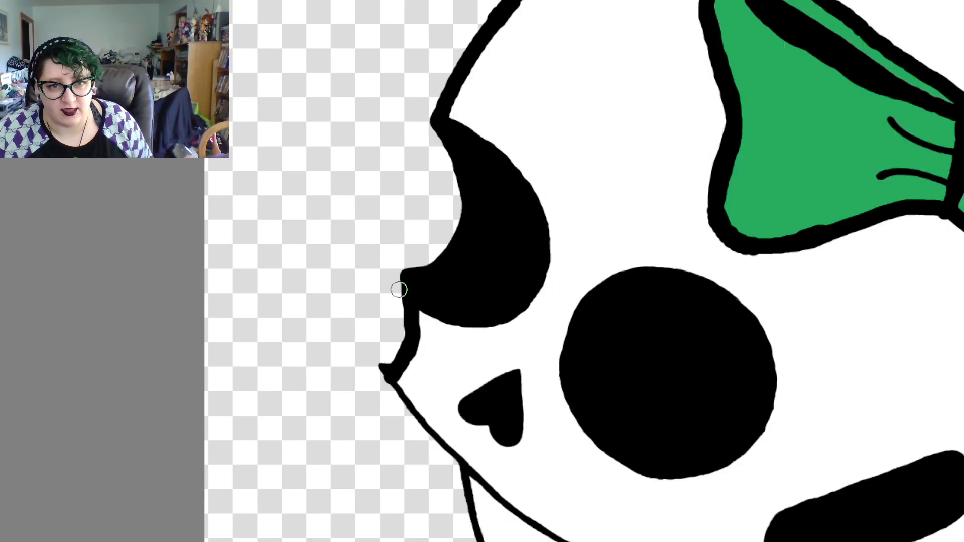
{"action": "left_click_drag", "start_coordinate": [411, 335], "coordinate": [404, 359]}
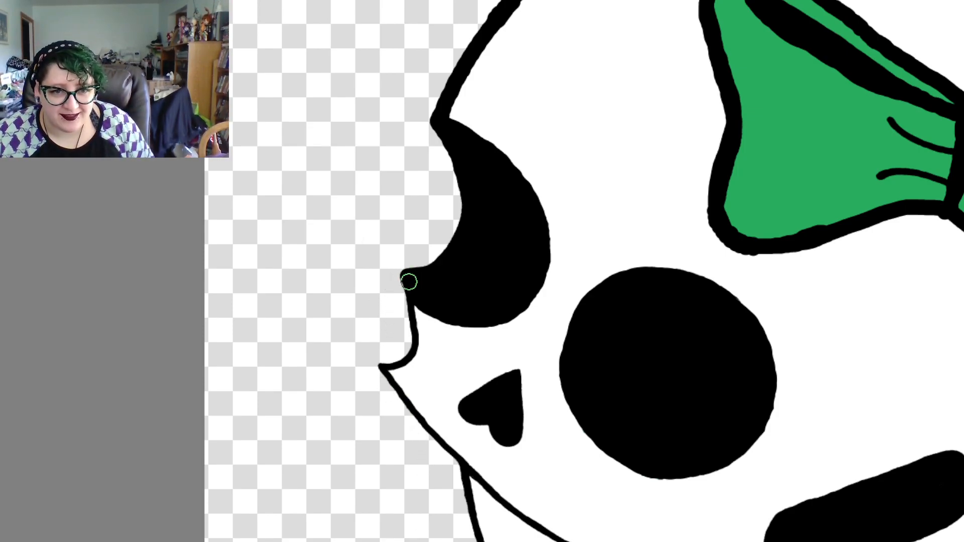
{"action": "mouse_move", "coordinate": [410, 279]}
{"action": "left_mouse_down"}
{"action": "mouse_move", "coordinate": [409, 330]}
{"action": "mouse_move", "coordinate": [392, 371]}
{"action": "left_mouse_up"}
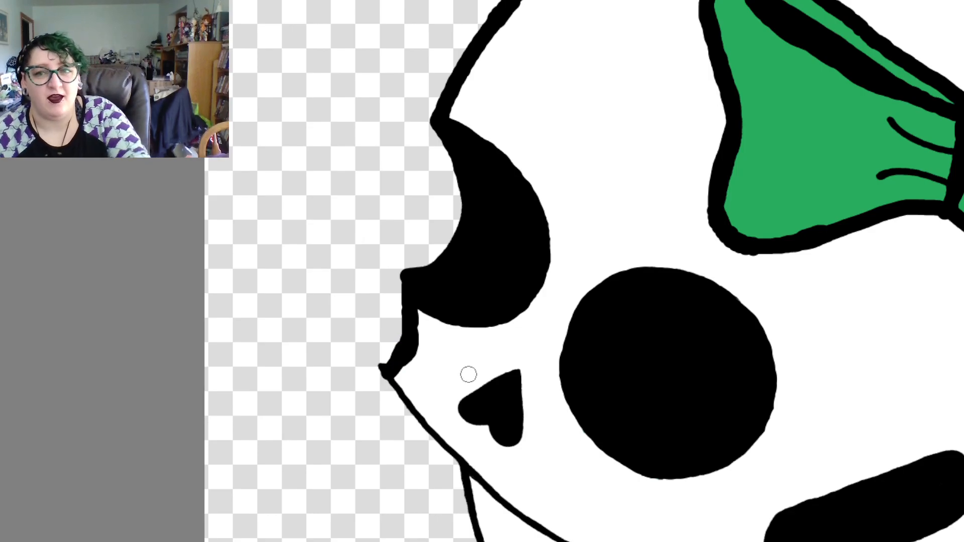
{"action": "left_click", "coordinate": [963, 321]}
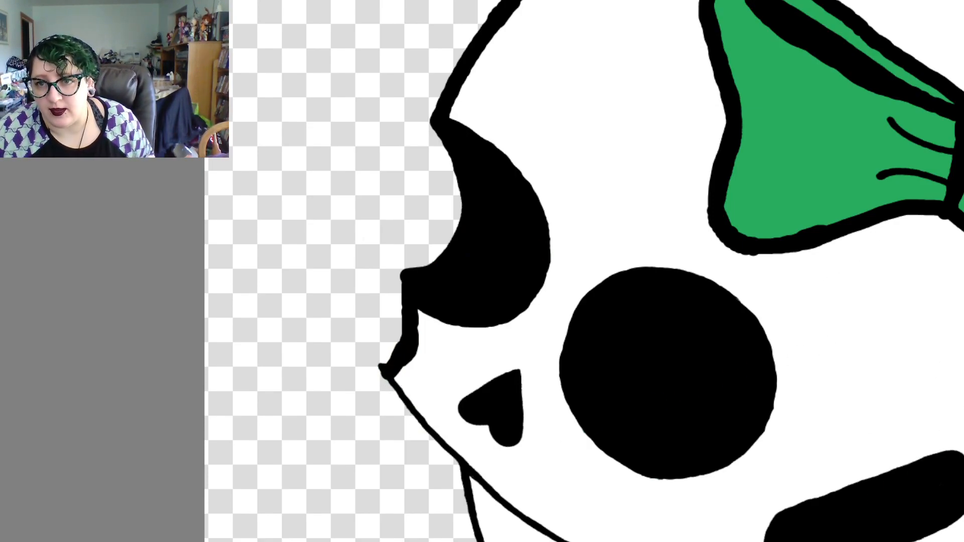
Trace the outlines of the round eye socket and the upside-down heart-shaped nose in black
{"action": "scroll", "coordinate": [670, 271], "scroll_direction": "down", "scroll_amount": 6}
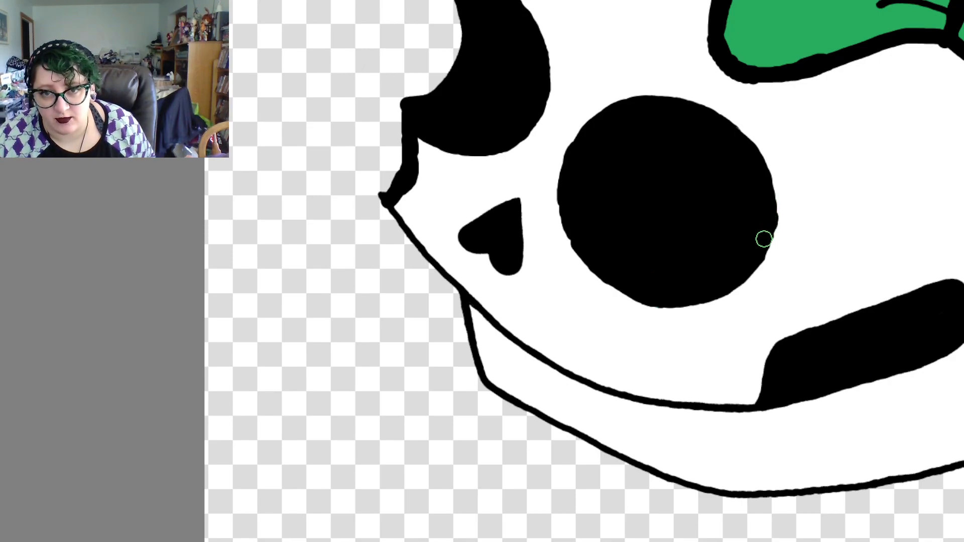
{"action": "mouse_move", "coordinate": [768, 226]}
{"action": "left_mouse_down"}
{"action": "mouse_move", "coordinate": [745, 272]}
{"action": "mouse_move", "coordinate": [719, 290]}
{"action": "mouse_move", "coordinate": [651, 298]}
{"action": "mouse_move", "coordinate": [602, 268]}
{"action": "left_mouse_up"}
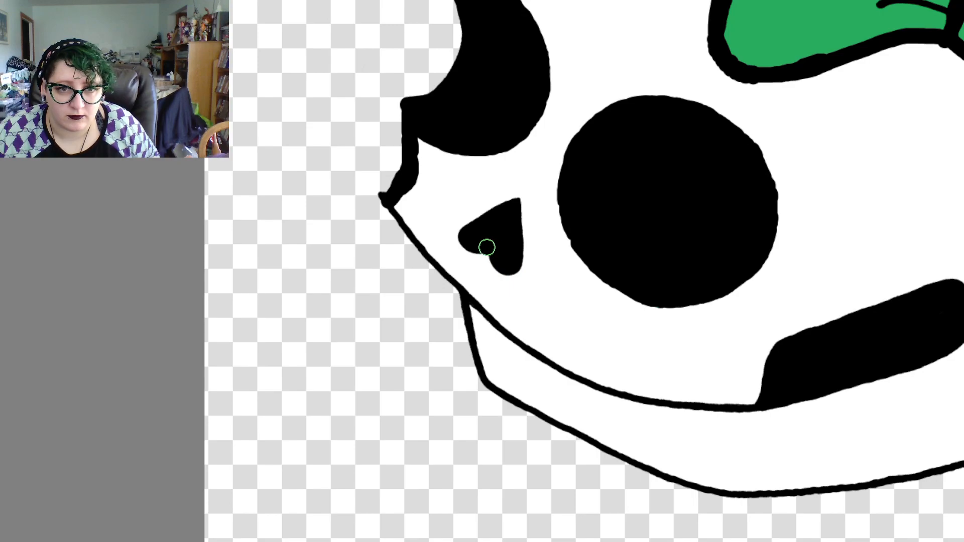
{"action": "key", "text": "ctrl"}
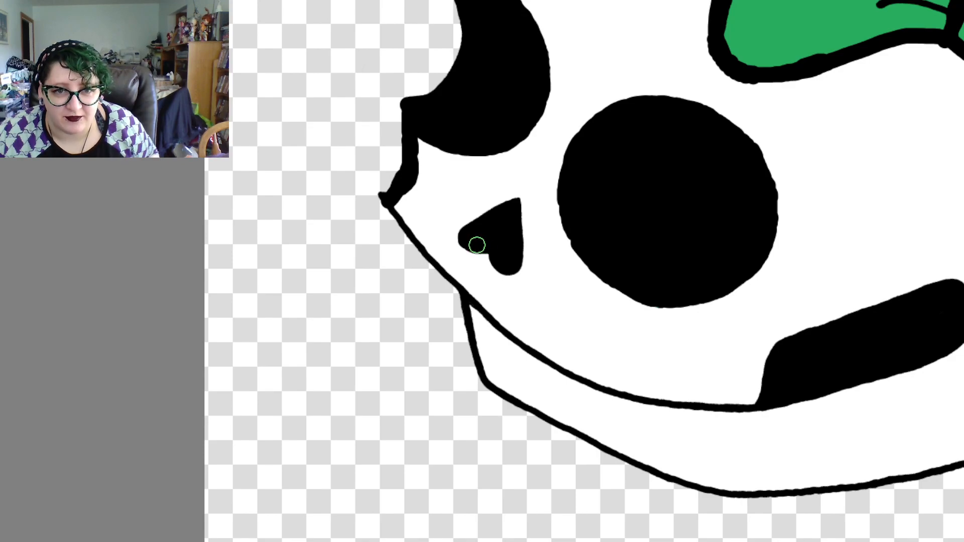
{"action": "key", "text": "ctrl"}
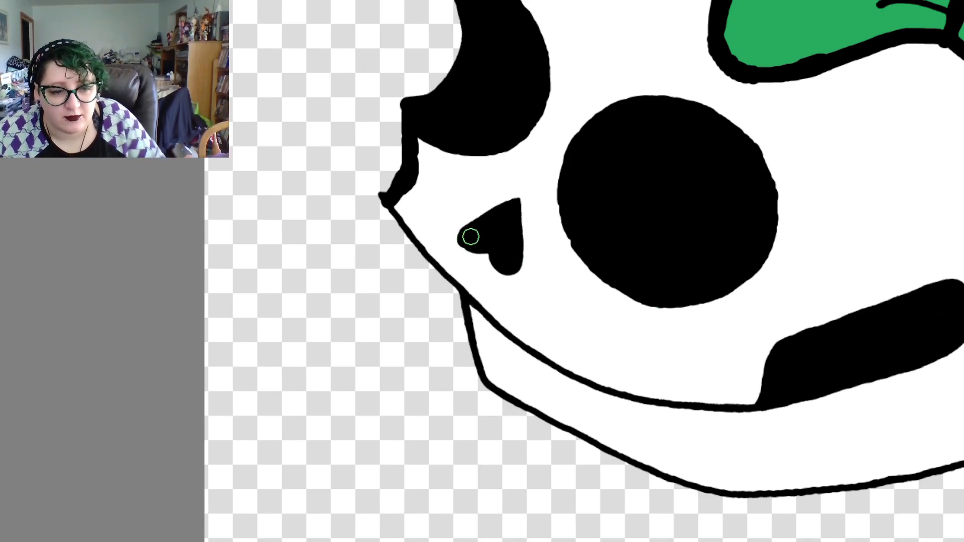
{"action": "key", "text": "ctrl+z"}
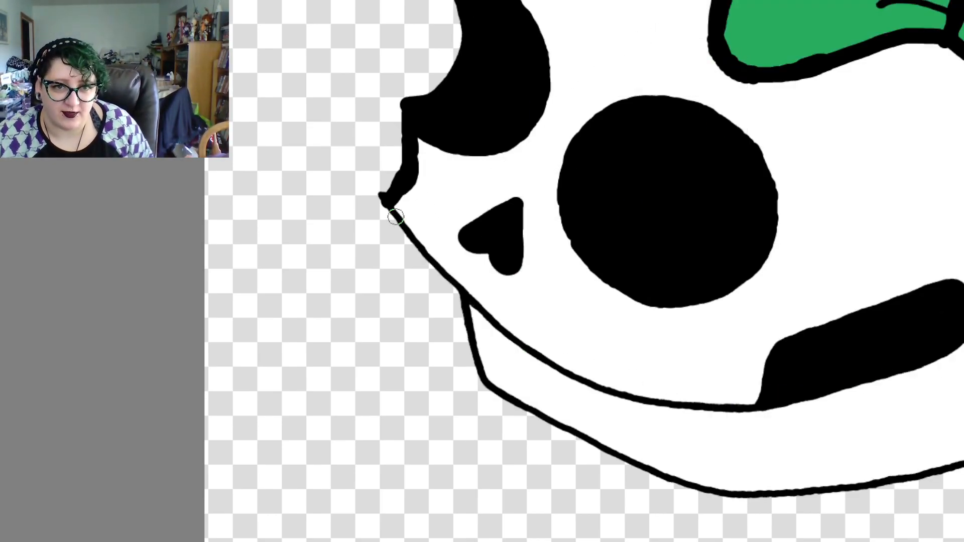
Trace the mouth line in thick black from the face's pointed corner to below the round eye socket, and fill out its joint
{"action": "mouse_move", "coordinate": [390, 205]}
{"action": "left_mouse_down"}
{"action": "mouse_move", "coordinate": [421, 254]}
{"action": "mouse_move", "coordinate": [490, 321]}
{"action": "left_mouse_up"}
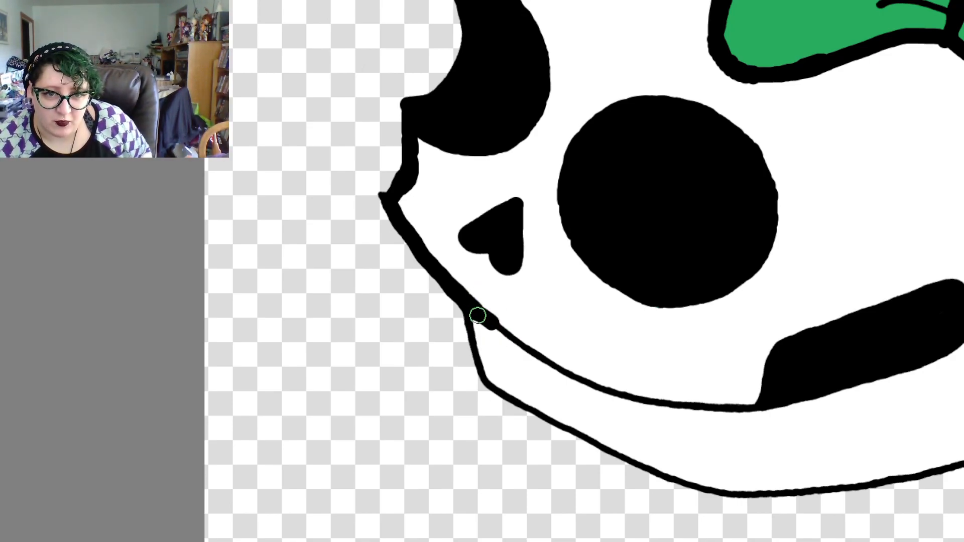
{"action": "left_click_drag", "start_coordinate": [478, 315], "coordinate": [553, 377]}
{"action": "key", "text": "ctrl+z"}
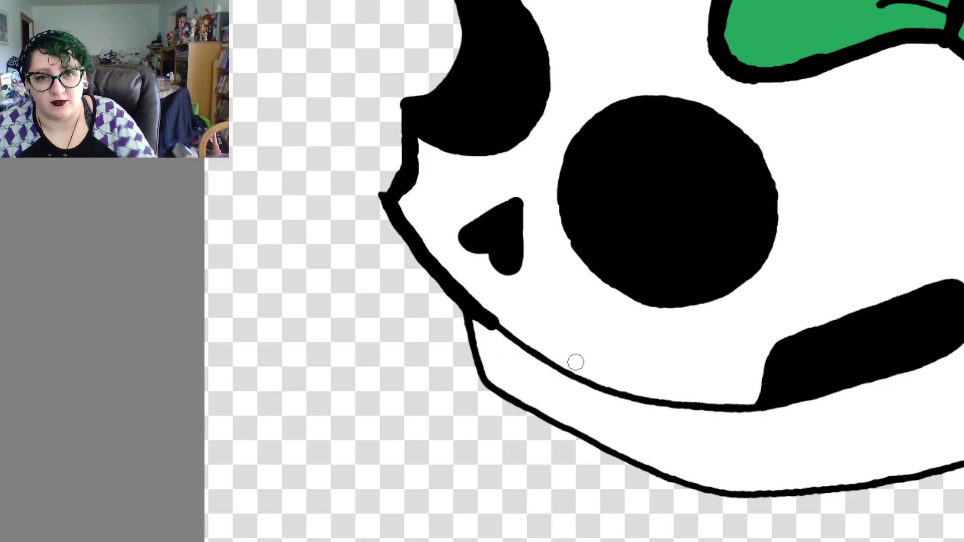
{"action": "left_click_drag", "start_coordinate": [494, 325], "coordinate": [604, 388]}
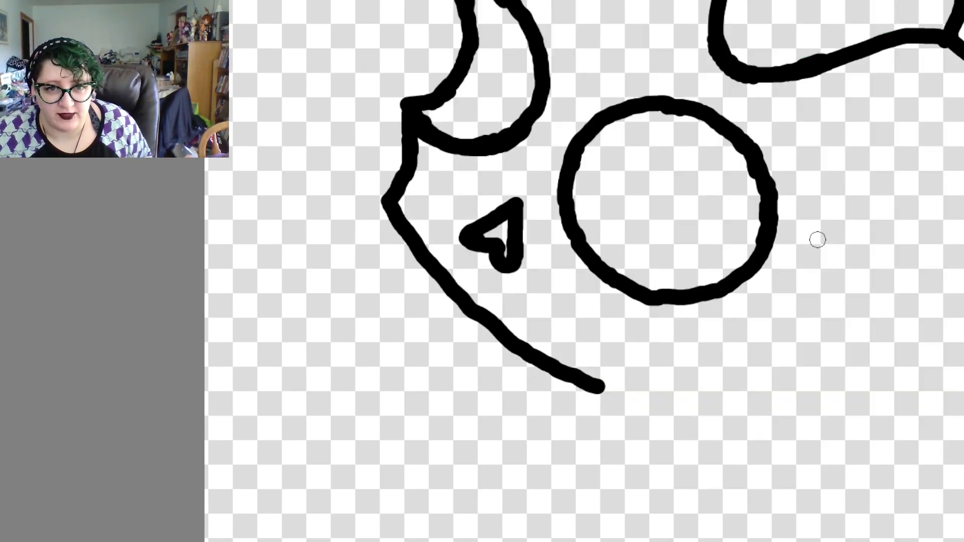
{"action": "left_click_drag", "start_coordinate": [477, 315], "coordinate": [503, 336]}
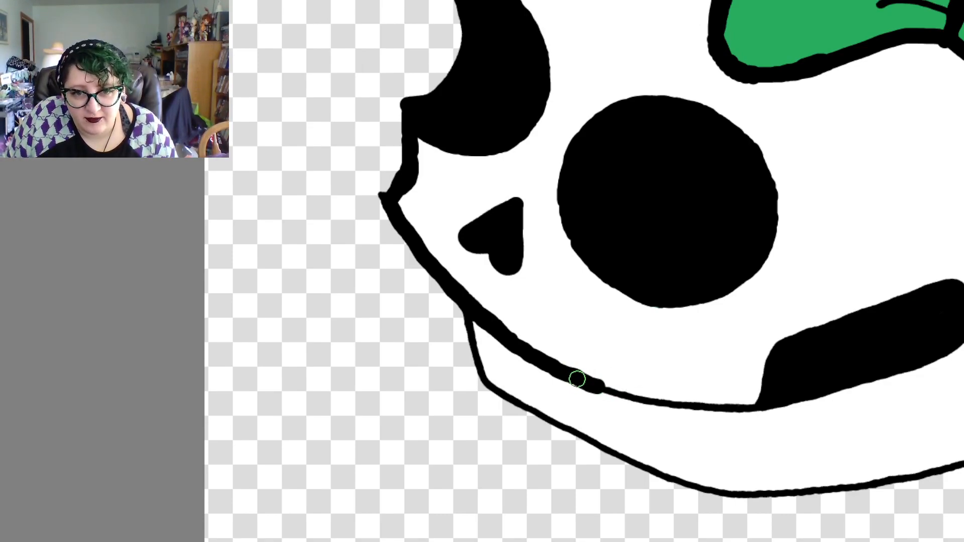
Extend the thick black mouth line to the lower left corner of the cheek opening, redoing the end strokes until they join
{"action": "left_click_drag", "start_coordinate": [583, 382], "coordinate": [701, 416]}
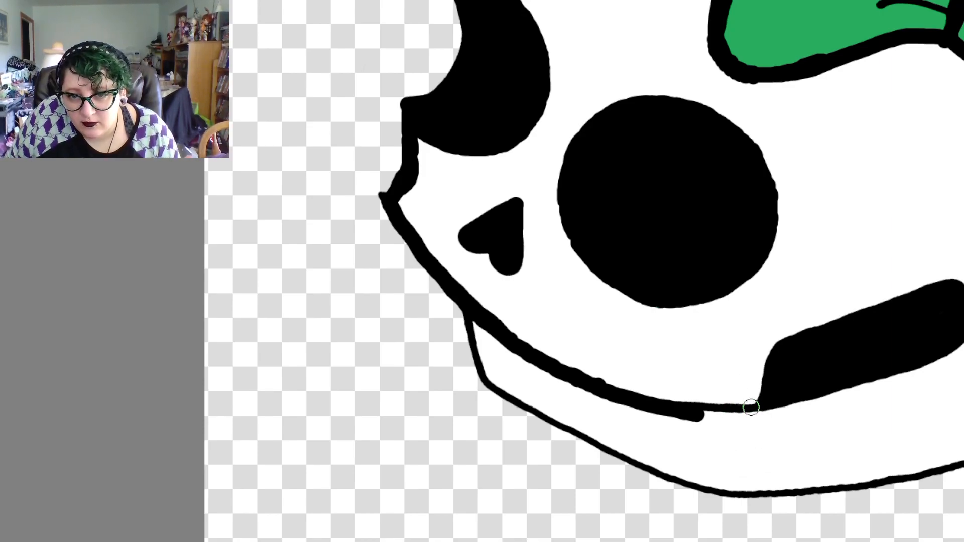
{"action": "left_click_drag", "start_coordinate": [752, 410], "coordinate": [744, 410]}
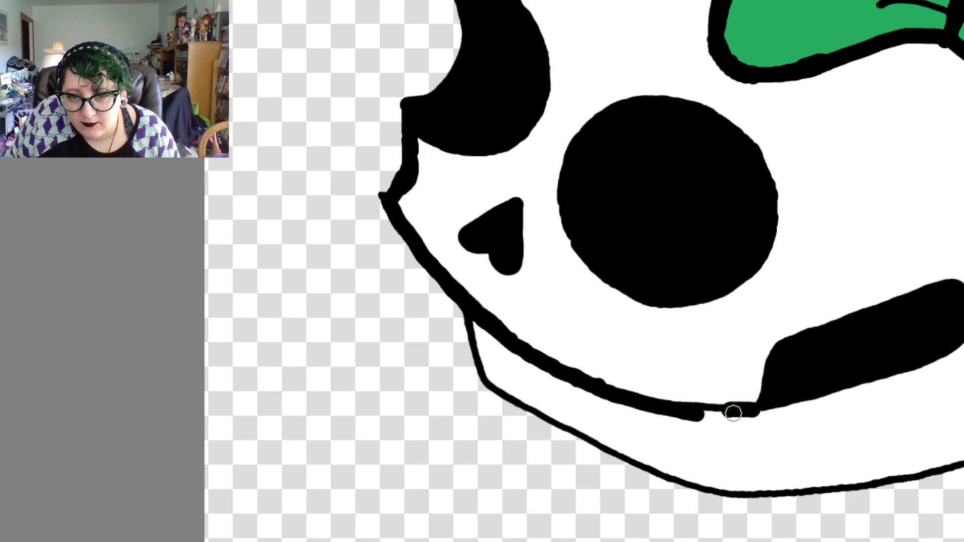
{"action": "key", "text": "ctrl+z"}
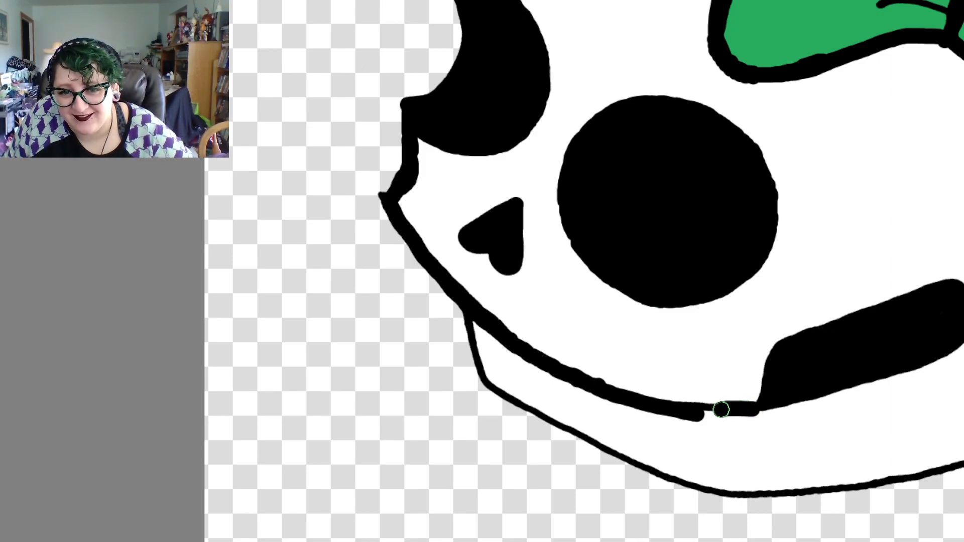
{"action": "mouse_move", "coordinate": [716, 409]}
{"action": "left_mouse_down"}
{"action": "mouse_move", "coordinate": [700, 409]}
{"action": "mouse_move", "coordinate": [753, 421]}
{"action": "mouse_move", "coordinate": [743, 414]}
{"action": "left_mouse_up"}
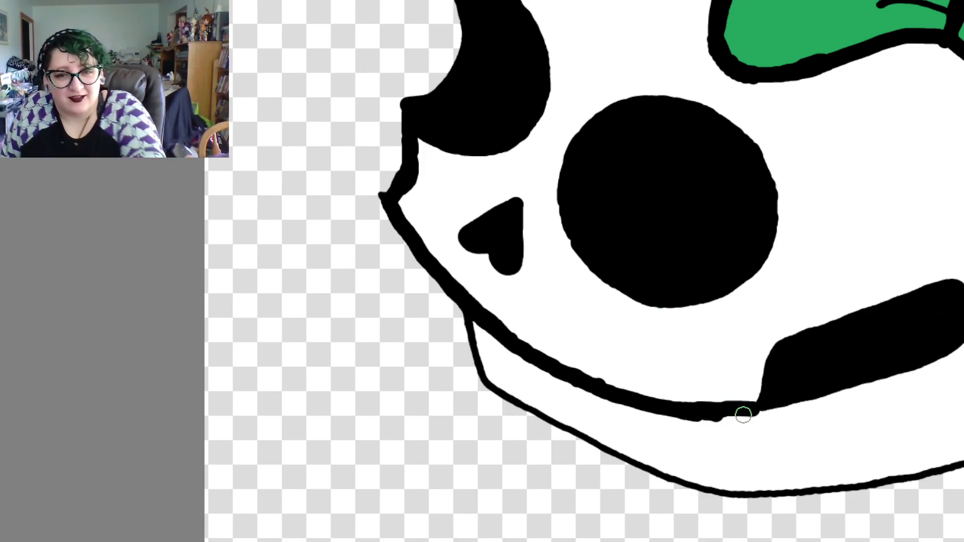
{"action": "key", "text": "ctrl+z"}
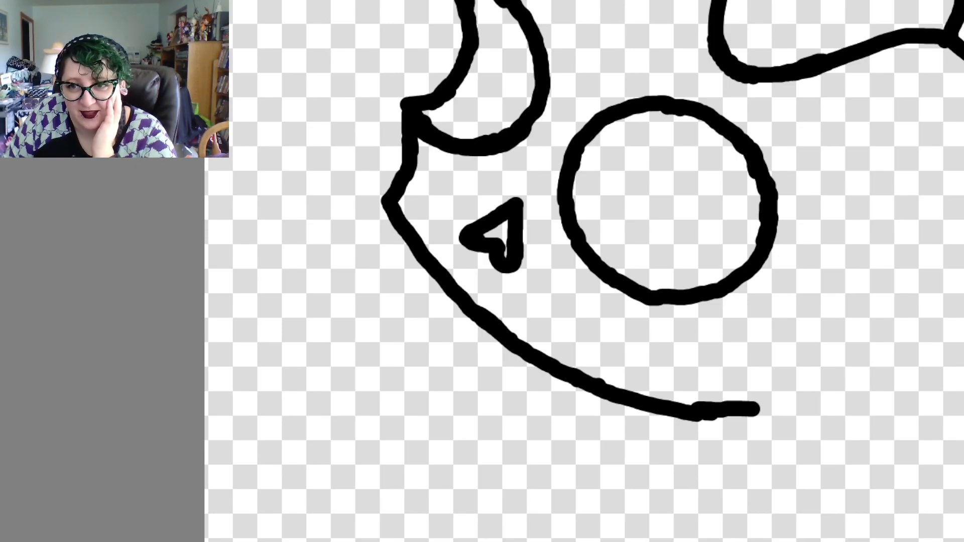
{"action": "key", "text": "ctrl+z"}
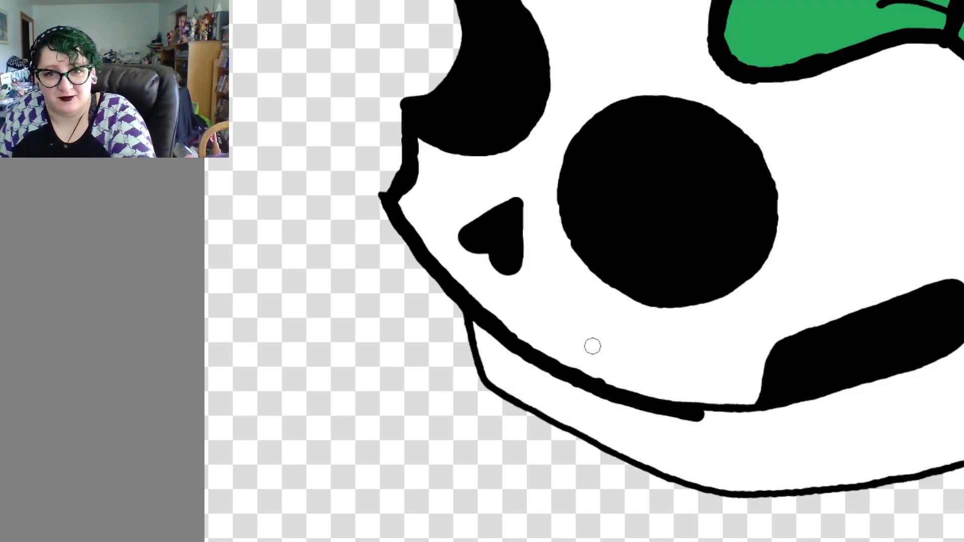
{"action": "left_click", "coordinate": [751, 406]}
{"action": "left_click", "coordinate": [748, 408]}
{"action": "mouse_move", "coordinate": [751, 408]}
{"action": "left_mouse_down"}
{"action": "mouse_move", "coordinate": [699, 409]}
{"action": "mouse_move", "coordinate": [722, 413]}
{"action": "left_mouse_up"}
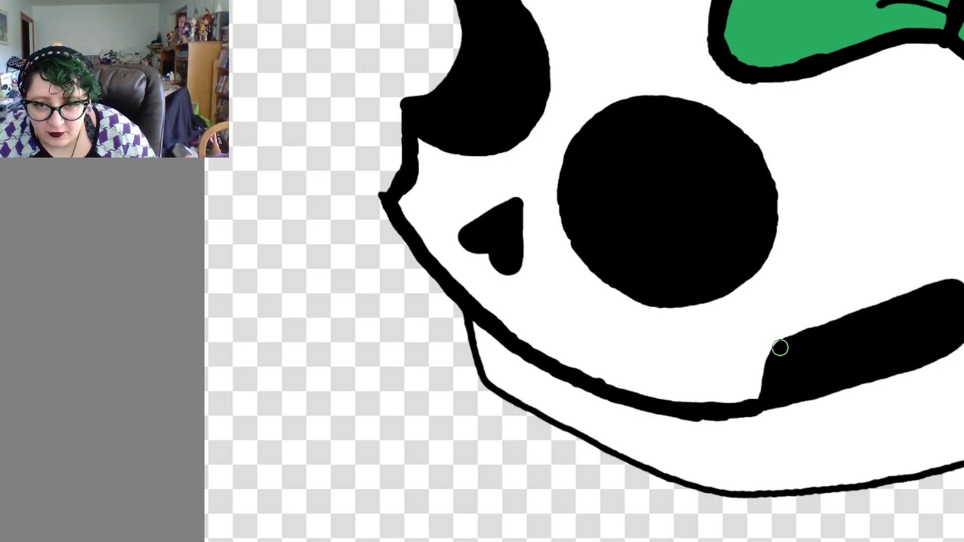
Trace the outline of the slanted cheek opening at the end of the mouth line in black
{"action": "mouse_move", "coordinate": [780, 349]}
{"action": "left_mouse_down"}
{"action": "mouse_move", "coordinate": [761, 402]}
{"action": "mouse_move", "coordinate": [795, 346]}
{"action": "mouse_move", "coordinate": [775, 356]}
{"action": "mouse_move", "coordinate": [785, 345]}
{"action": "mouse_move", "coordinate": [903, 301]}
{"action": "mouse_move", "coordinate": [889, 309]}
{"action": "mouse_move", "coordinate": [954, 296]}
{"action": "mouse_move", "coordinate": [901, 305]}
{"action": "mouse_move", "coordinate": [954, 287]}
{"action": "left_mouse_up"}
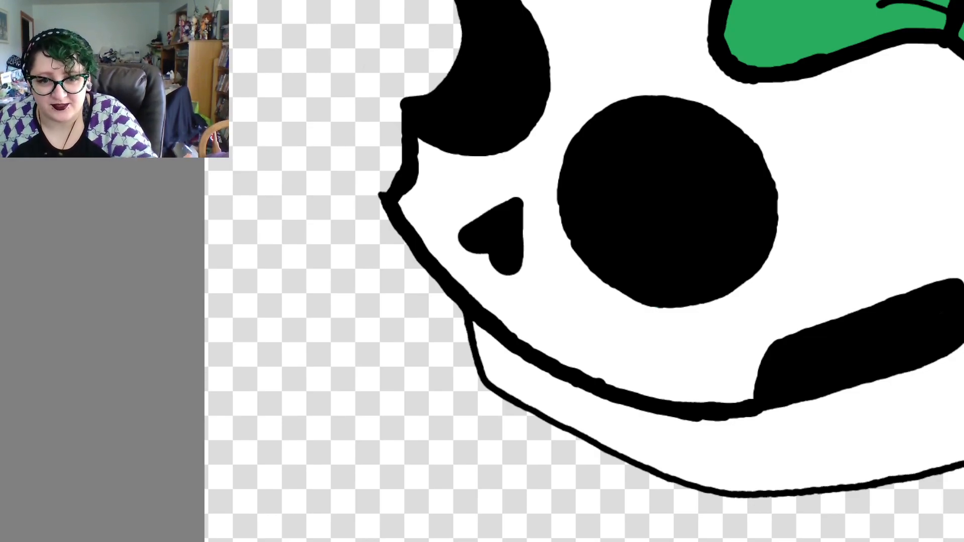
{"action": "scroll", "coordinate": [482, 271], "scroll_direction": "right", "scroll_amount": 10}
{"action": "scroll", "coordinate": [482, 271], "scroll_direction": "left", "scroll_amount": 5}
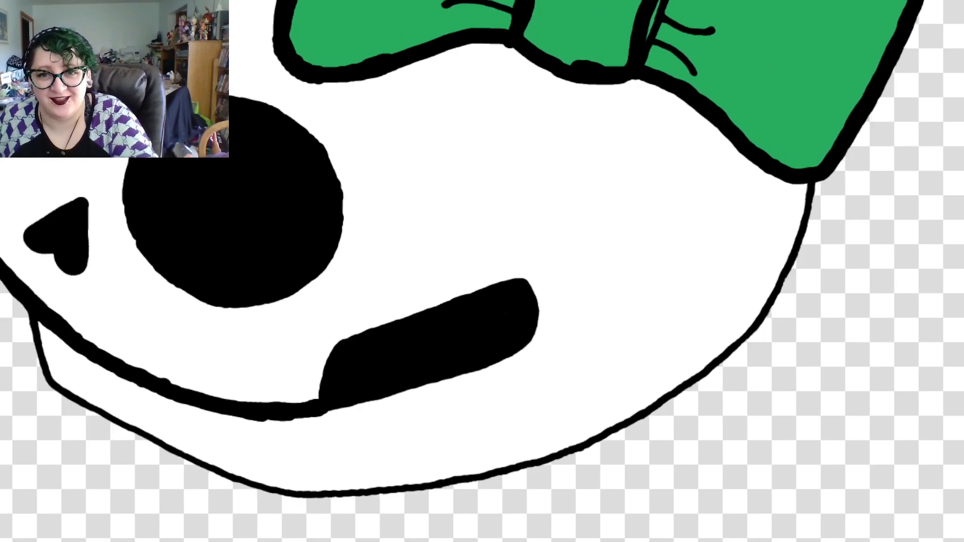
{"action": "scroll", "coordinate": [482, 271], "scroll_direction": "right", "scroll_amount": 1}
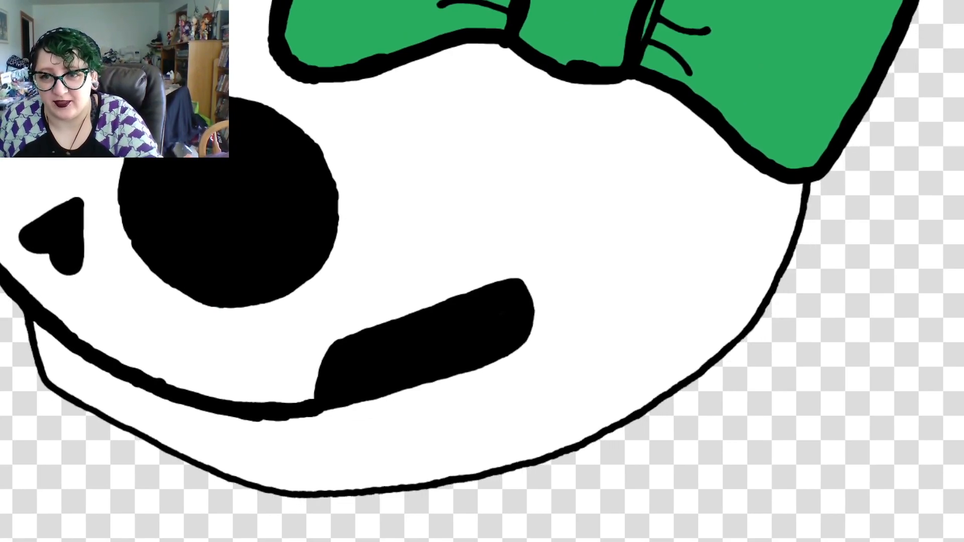
{"action": "scroll", "coordinate": [482, 271], "scroll_direction": "up", "scroll_amount": 10}
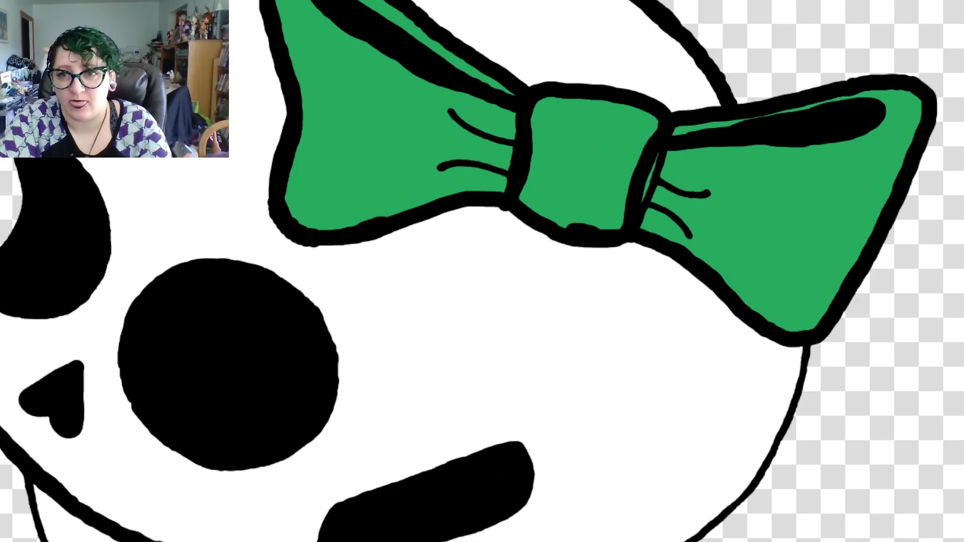
{"action": "scroll", "coordinate": [482, 271], "scroll_direction": "down", "scroll_amount": 5}
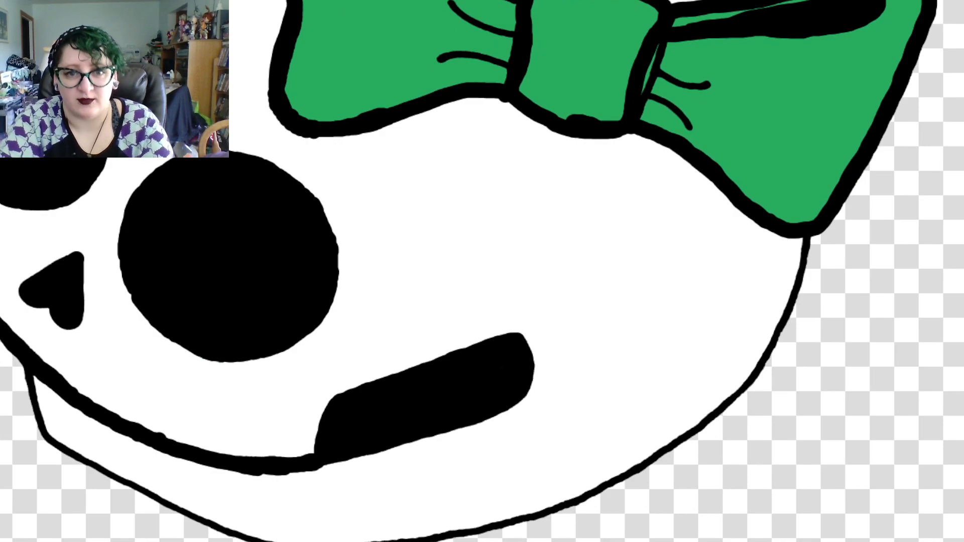
Mark a dotted guide line from the upper corner of the cheek opening across to the back edge of the skull
{"action": "left_click", "coordinate": [550, 343]}
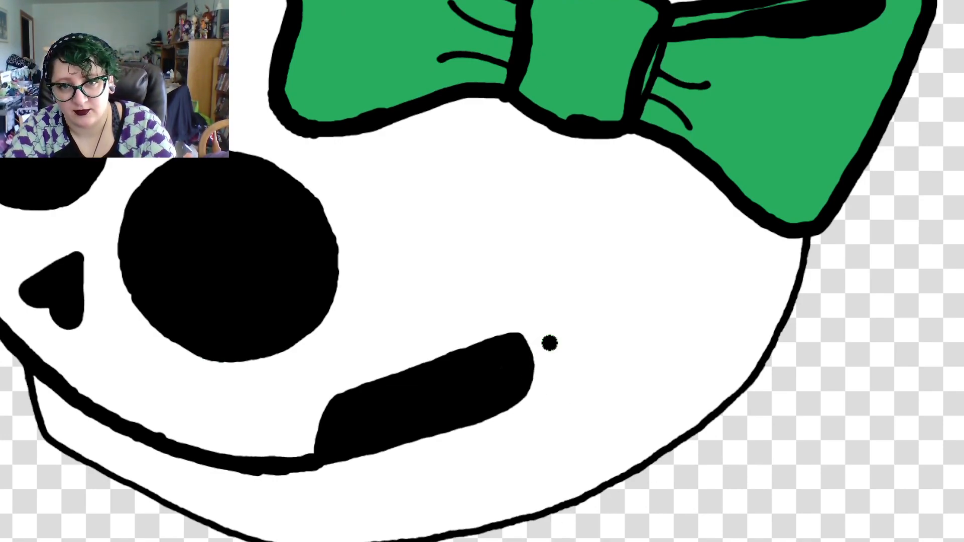
{"action": "left_click", "coordinate": [594, 356]}
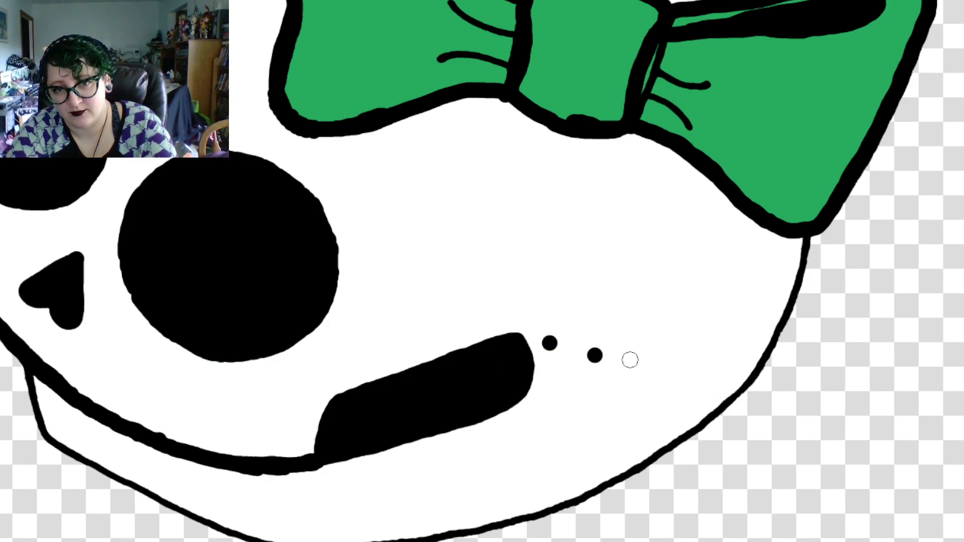
{"action": "left_click", "coordinate": [630, 360]}
{"action": "left_click", "coordinate": [669, 369]}
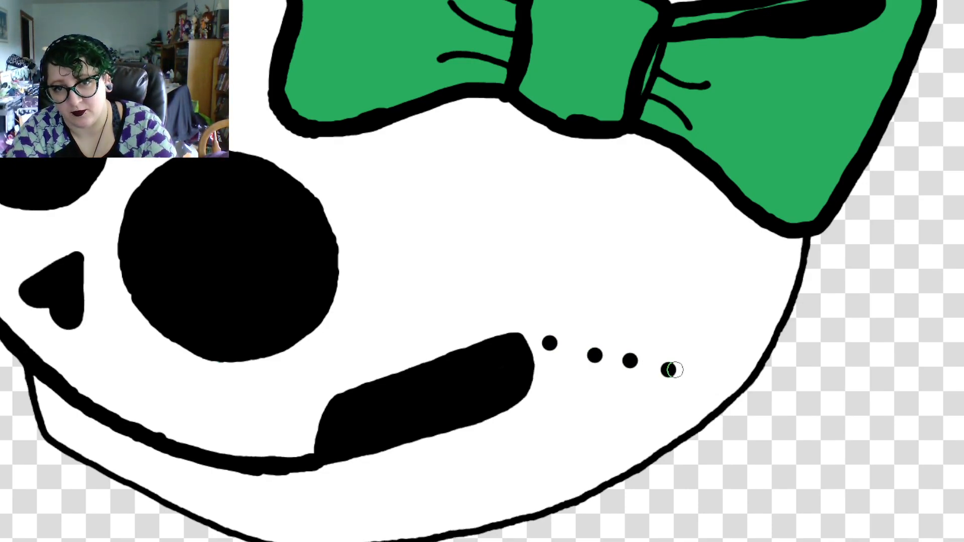
{"action": "left_click", "coordinate": [707, 370]}
{"action": "left_click", "coordinate": [741, 369]}
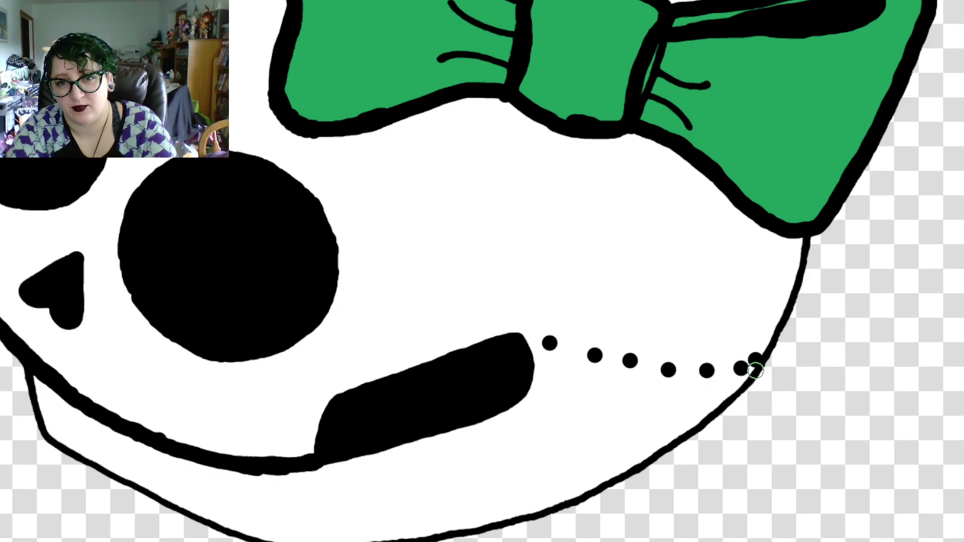
{"action": "left_click", "coordinate": [756, 367]}
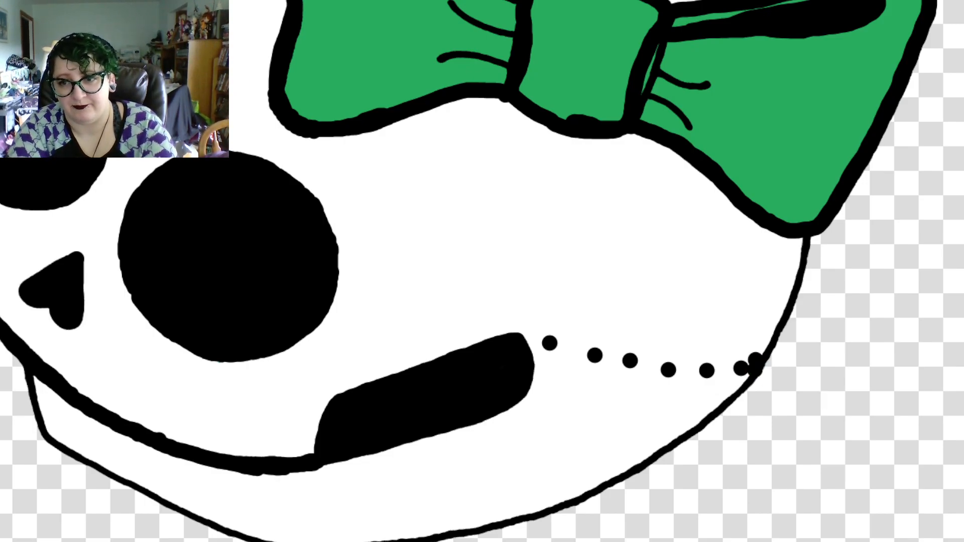
Undo the guide dots between the cheek opening and the skull's back edge
{"action": "scroll", "coordinate": [537, 264], "scroll_direction": "down", "scroll_amount": 3}
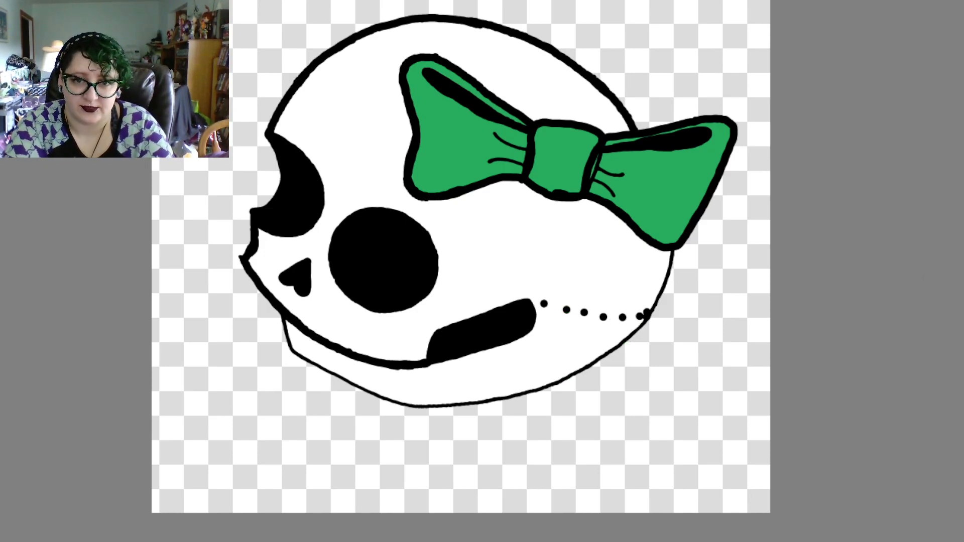
{"action": "key", "text": "ctrl+z"}
{"action": "key", "text": "ctrl+z"}
{"action": "key", "text": "ctrl+z"}
{"action": "key", "text": "ctrl+z"}
{"action": "key", "text": "ctrl+z"}
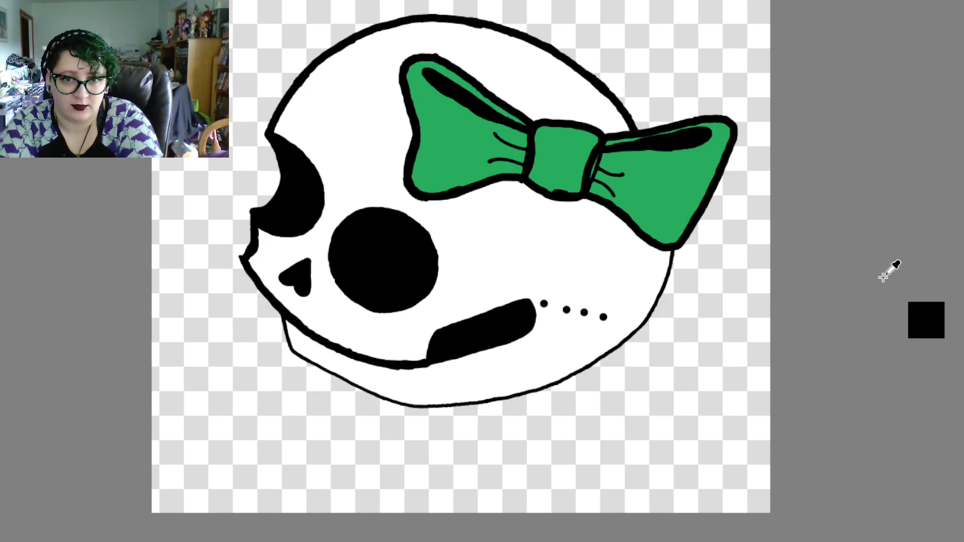
{"action": "key", "text": "ctrl+z"}
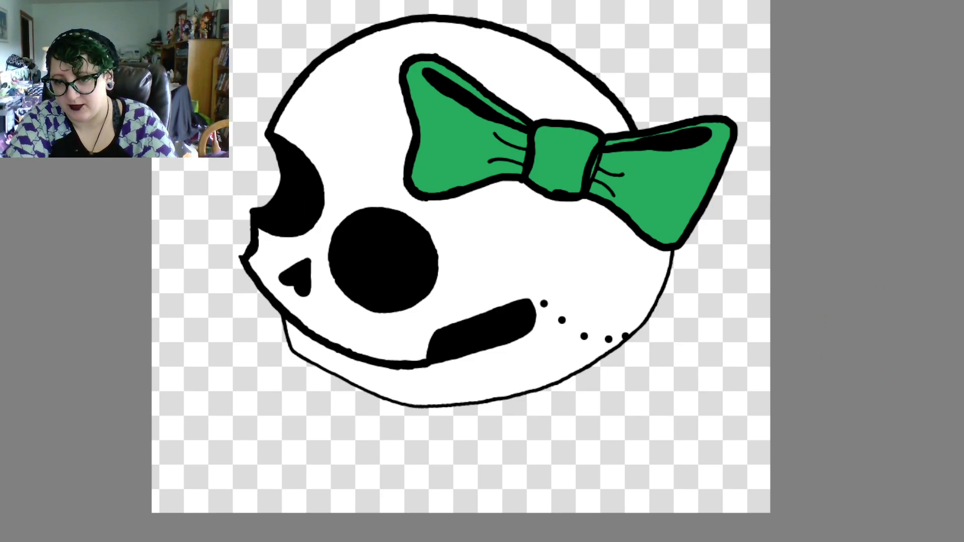
Try joining the cheek opening to the skull's back edge with a thick black curve dipping through the steeper row of guide dots
{"action": "scroll", "coordinate": [538, 264], "scroll_direction": "up", "scroll_amount": 3}
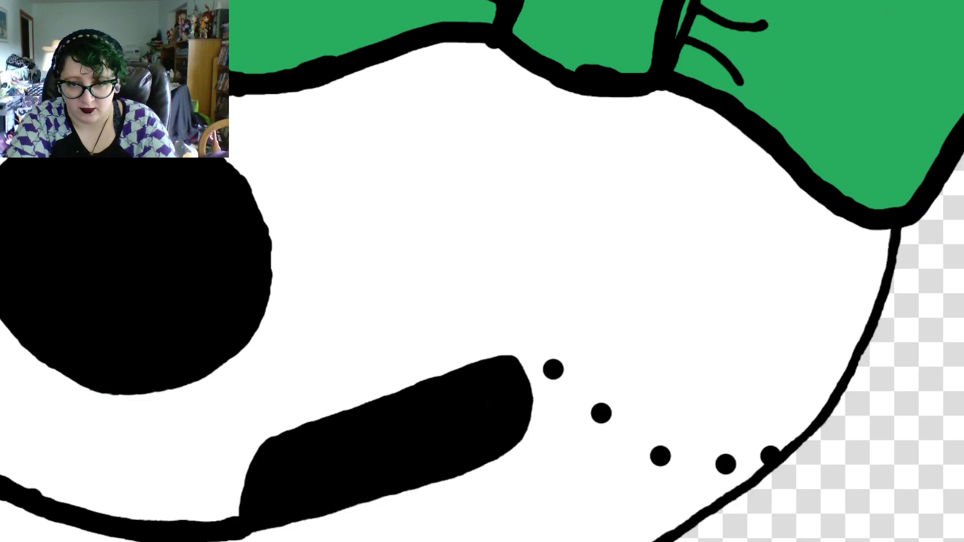
{"action": "scroll", "coordinate": [482, 271], "scroll_direction": "left", "scroll_amount": 4}
{"action": "scroll", "coordinate": [482, 271], "scroll_direction": "right", "scroll_amount": 1}
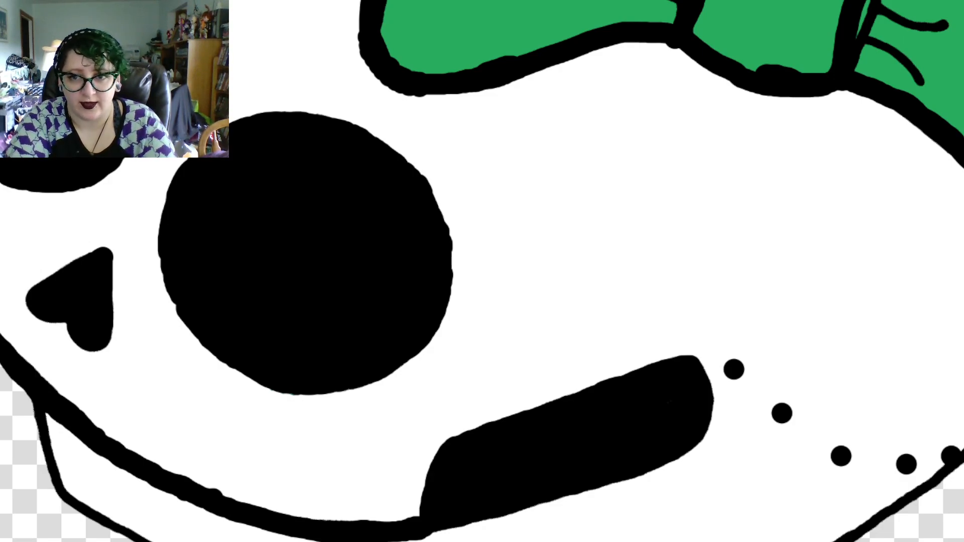
{"action": "scroll", "coordinate": [482, 271], "scroll_direction": "right", "scroll_amount": 15}
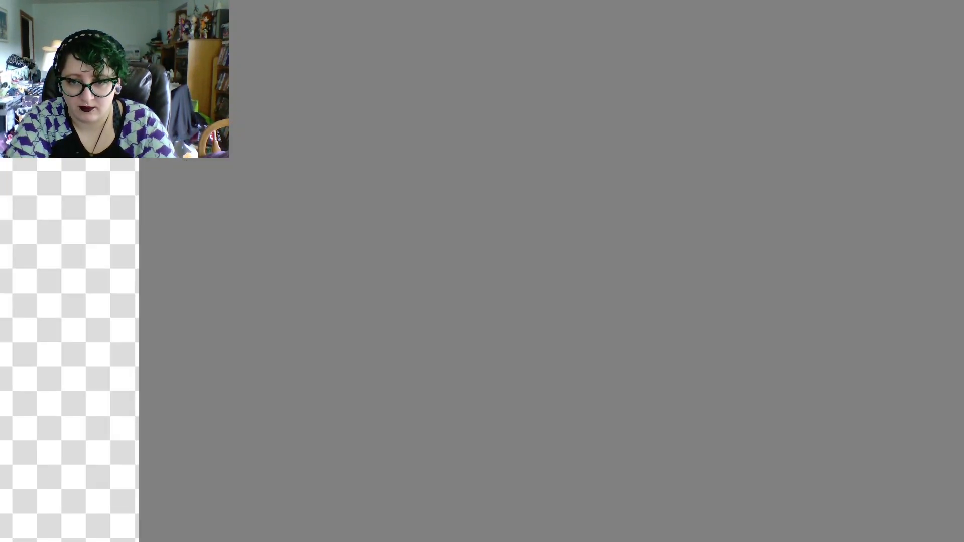
{"action": "scroll", "coordinate": [482, 271], "scroll_direction": "left", "scroll_amount": 15}
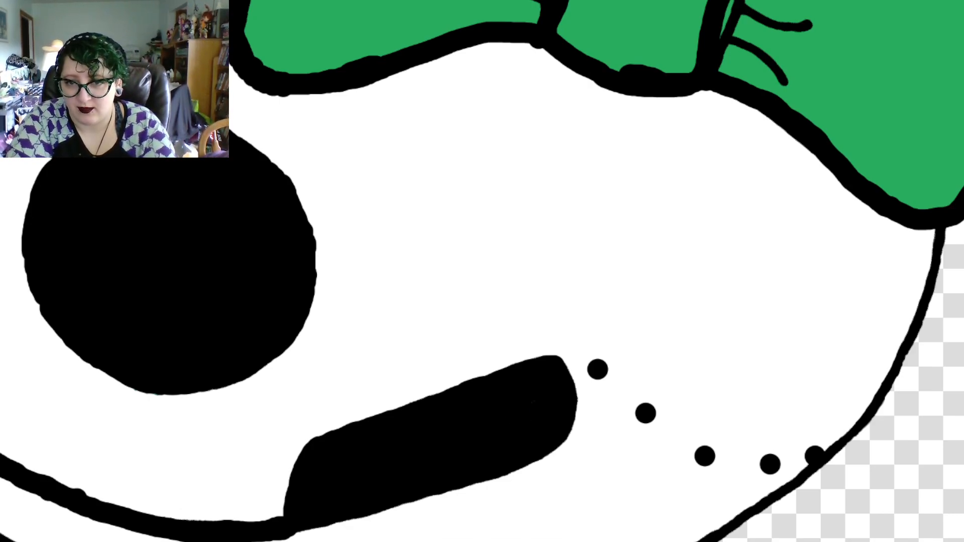
{"action": "scroll", "coordinate": [482, 271], "scroll_direction": "down", "scroll_amount": 5}
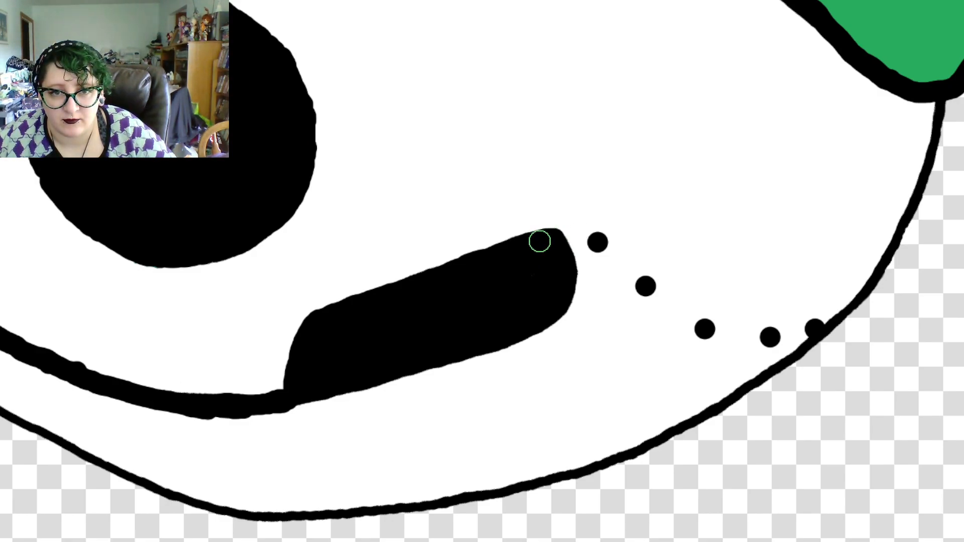
{"action": "mouse_move", "coordinate": [548, 239]}
{"action": "left_mouse_down"}
{"action": "mouse_move", "coordinate": [592, 239]}
{"action": "mouse_move", "coordinate": [581, 237]}
{"action": "mouse_move", "coordinate": [615, 254]}
{"action": "mouse_move", "coordinate": [673, 316]}
{"action": "mouse_move", "coordinate": [708, 329]}
{"action": "mouse_move", "coordinate": [766, 344]}
{"action": "mouse_move", "coordinate": [842, 334]}
{"action": "left_mouse_up"}
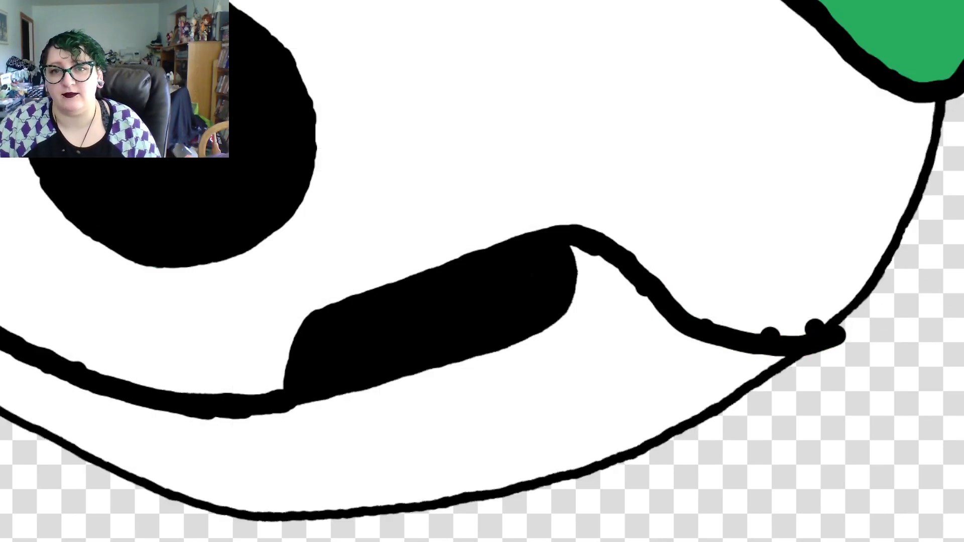
Undo the thick cheek curve together with its row of guide dots
{"action": "key", "text": "ctrl+z"}
{"action": "key", "text": "ctrl+z"}
{"action": "key", "text": "ctrl+z"}
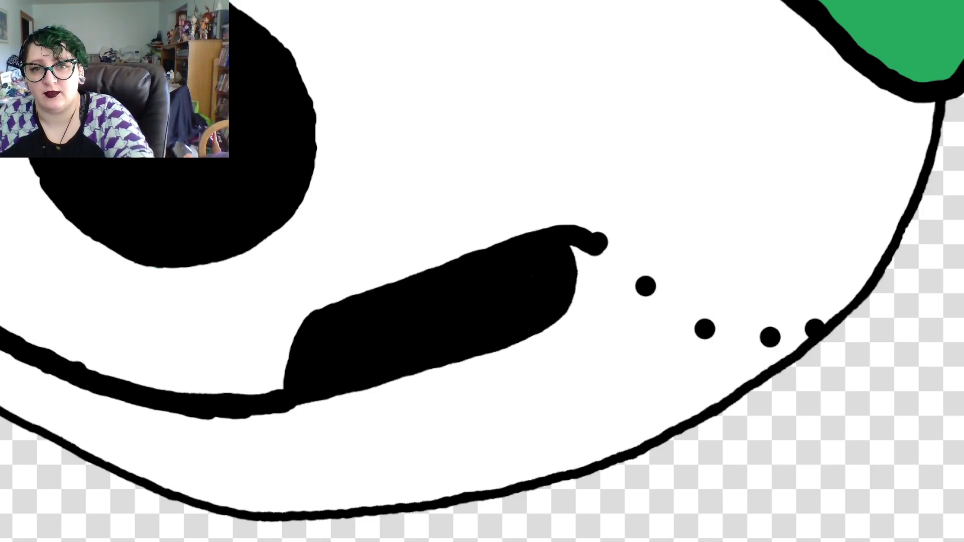
{"action": "key", "text": "ctrl+z"}
{"action": "key", "text": "ctrl+z"}
{"action": "key", "text": "ctrl+z"}
{"action": "key", "text": "ctrl+z"}
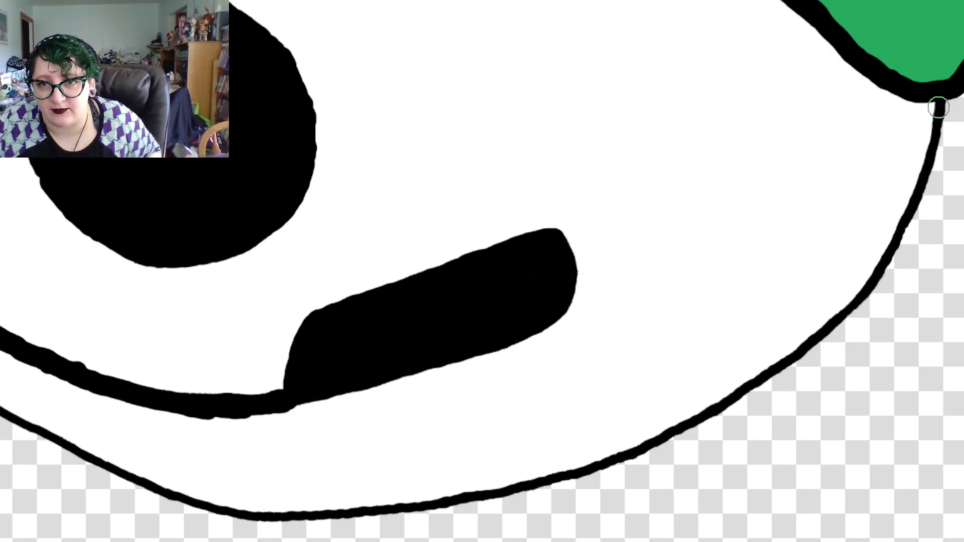
Trace the skull's back edge in thick black from the bow's lower corner down towards the jaw, redoing the first short strokes
{"action": "mouse_move", "coordinate": [939, 107]}
{"action": "left_mouse_down"}
{"action": "mouse_move", "coordinate": [931, 123]}
{"action": "mouse_move", "coordinate": [937, 109]}
{"action": "left_mouse_up"}
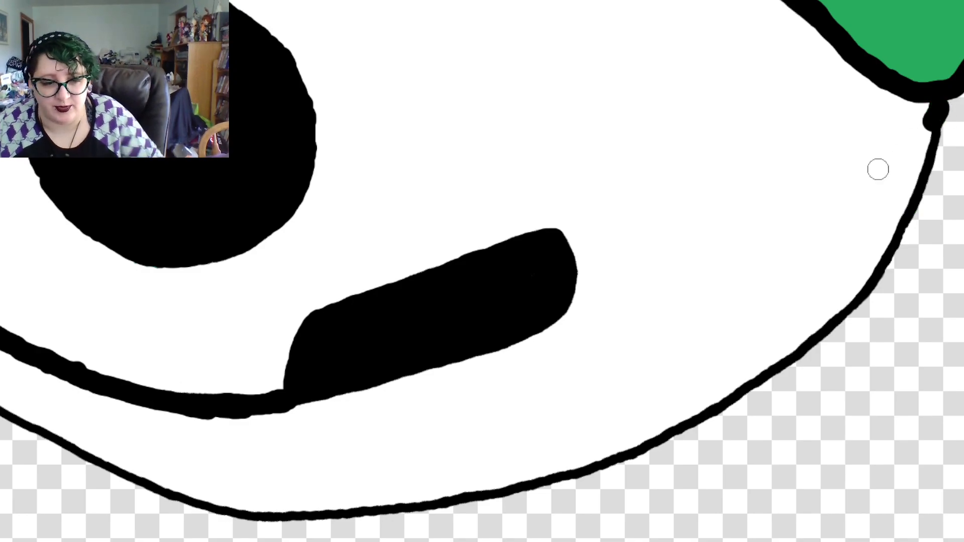
{"action": "key", "text": "ctrl+z"}
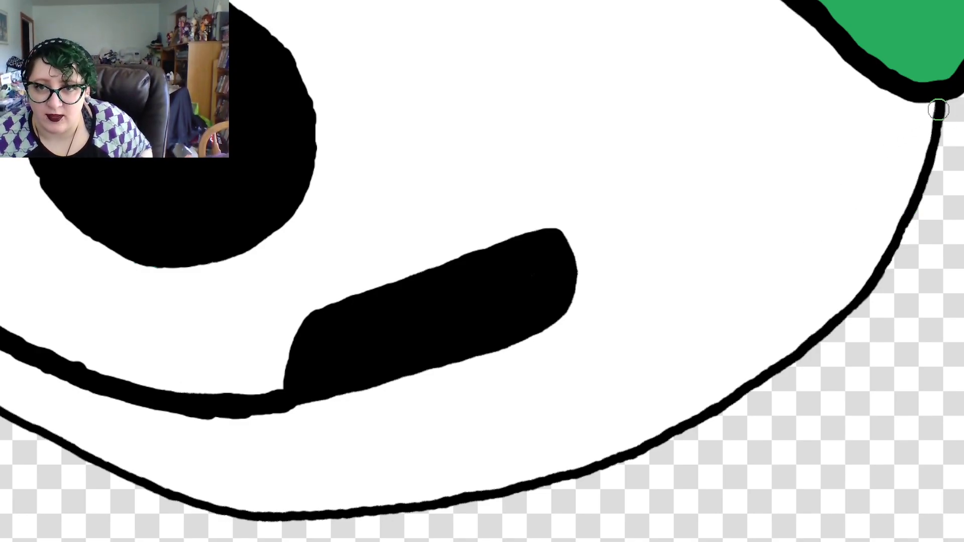
{"action": "left_click", "coordinate": [938, 108]}
{"action": "left_click_drag", "start_coordinate": [937, 108], "coordinate": [925, 139]}
{"action": "key", "text": "ctrl+z"}
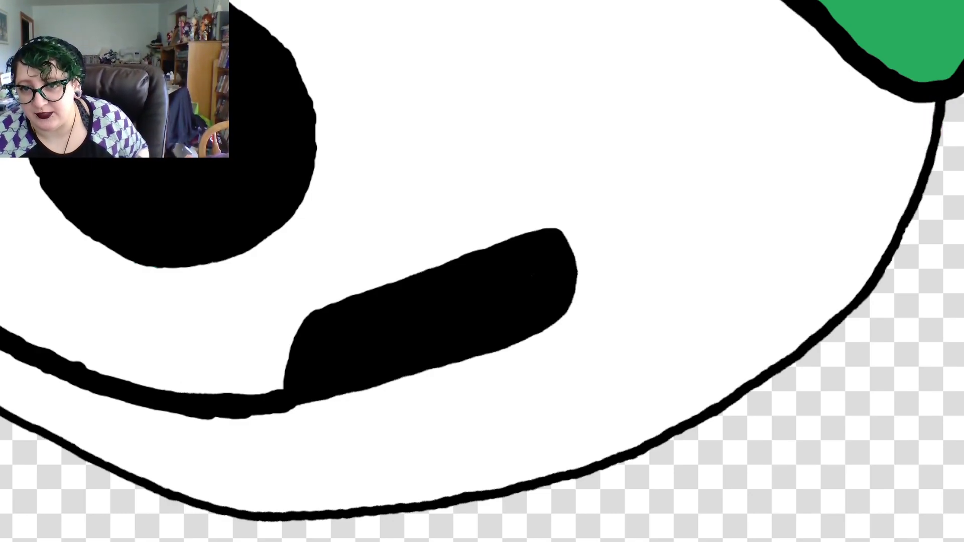
{"action": "scroll", "coordinate": [483, 271], "scroll_direction": "up", "scroll_amount": 5}
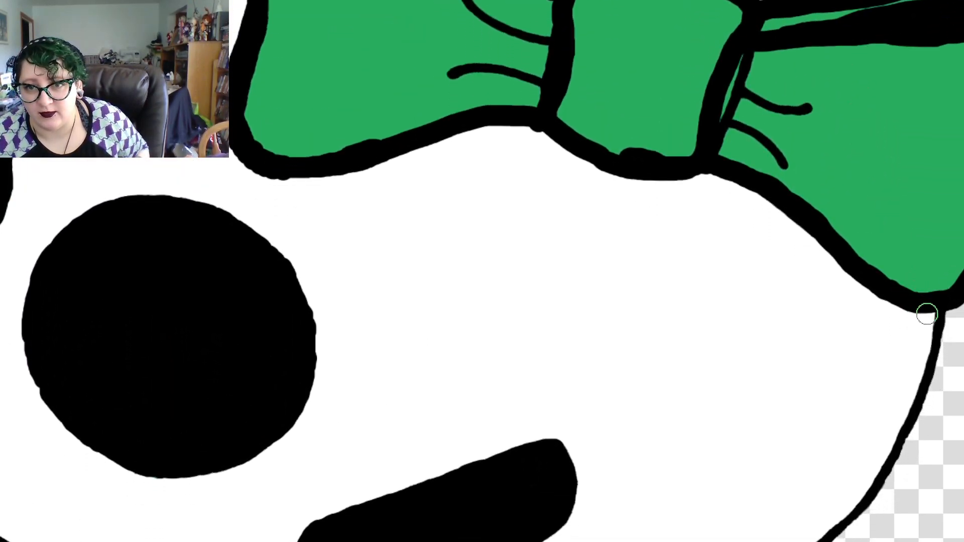
{"action": "mouse_move", "coordinate": [933, 321]}
{"action": "left_mouse_down"}
{"action": "mouse_move", "coordinate": [924, 390]}
{"action": "mouse_move", "coordinate": [892, 452]}
{"action": "left_mouse_up"}
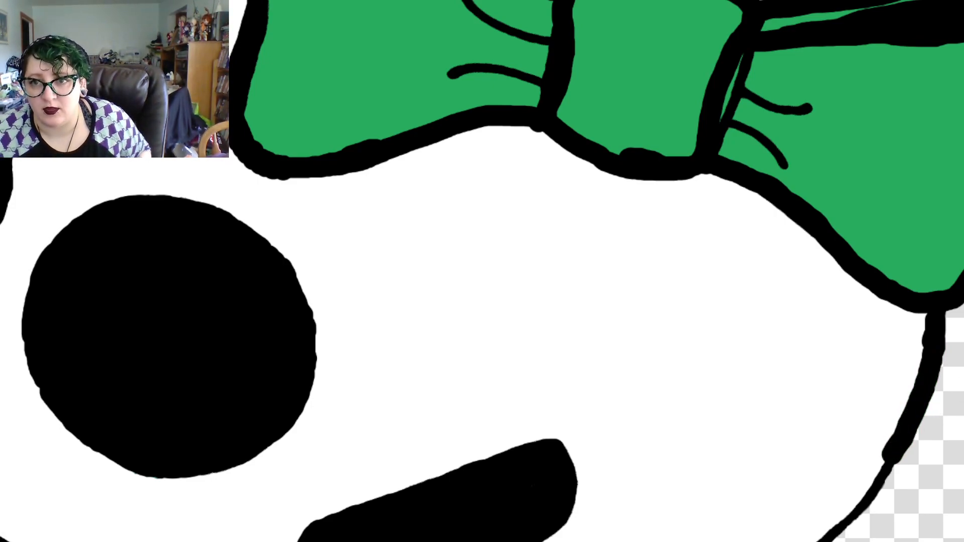
{"action": "scroll", "coordinate": [892, 452], "scroll_direction": "down", "scroll_amount": 5}
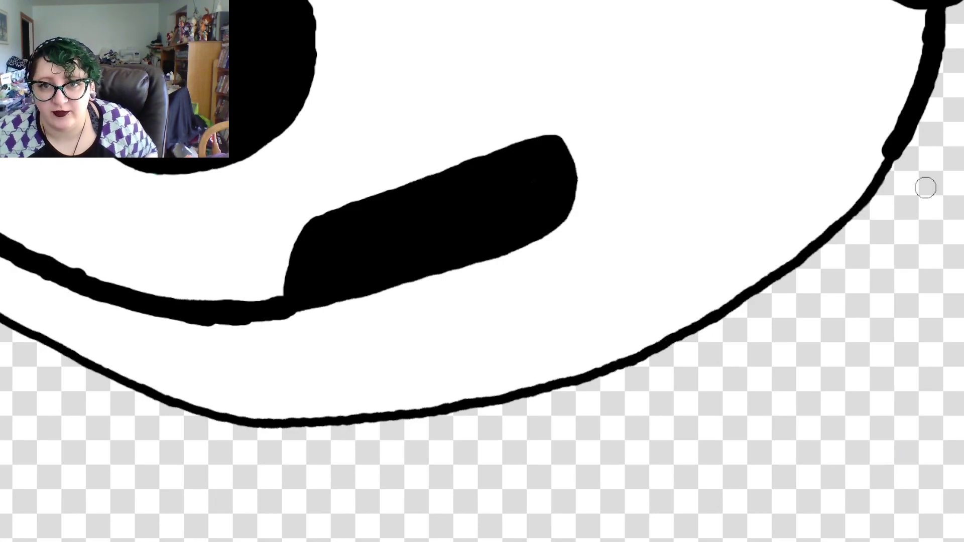
{"action": "left_click_drag", "start_coordinate": [908, 131], "coordinate": [846, 216]}
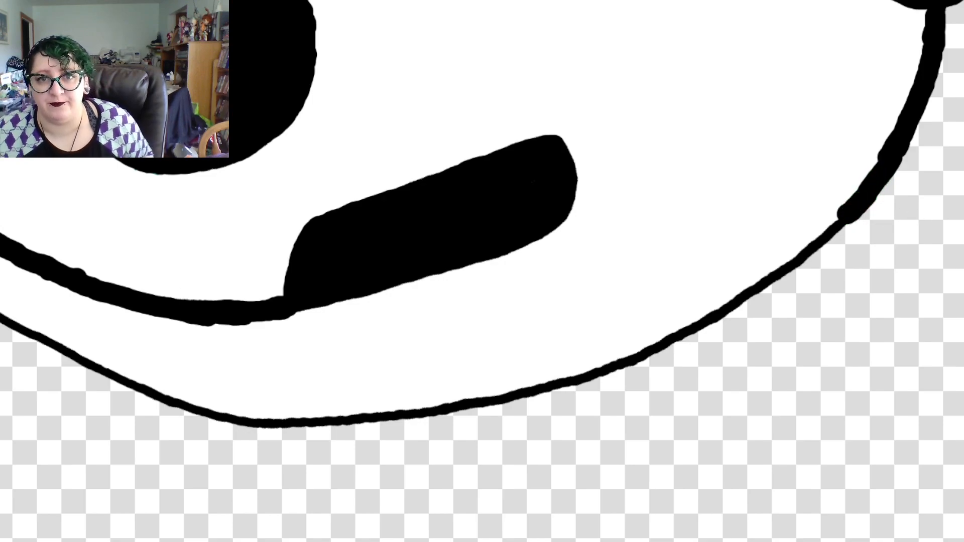
Place five black guide dots sloping gently from the cheek opening's upper corner to the end of the thick back edge
{"action": "left_click", "coordinate": [571, 139]}
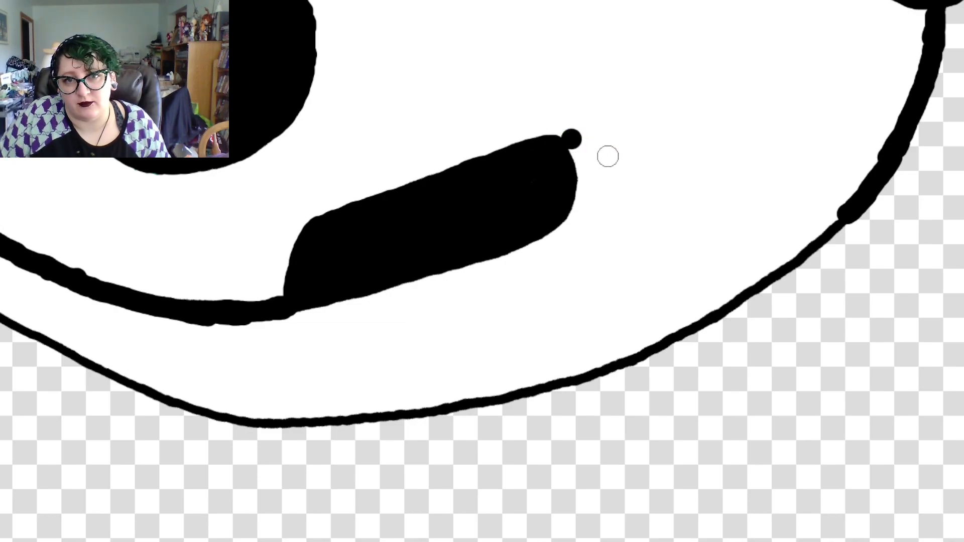
{"action": "left_click", "coordinate": [617, 154]}
{"action": "left_click", "coordinate": [672, 182]}
{"action": "left_click", "coordinate": [733, 205]}
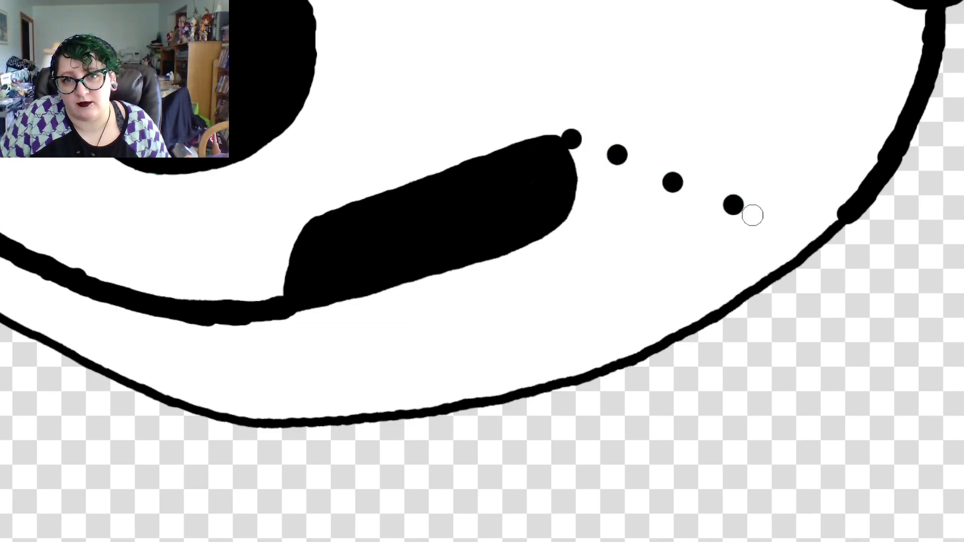
{"action": "left_click", "coordinate": [810, 215]}
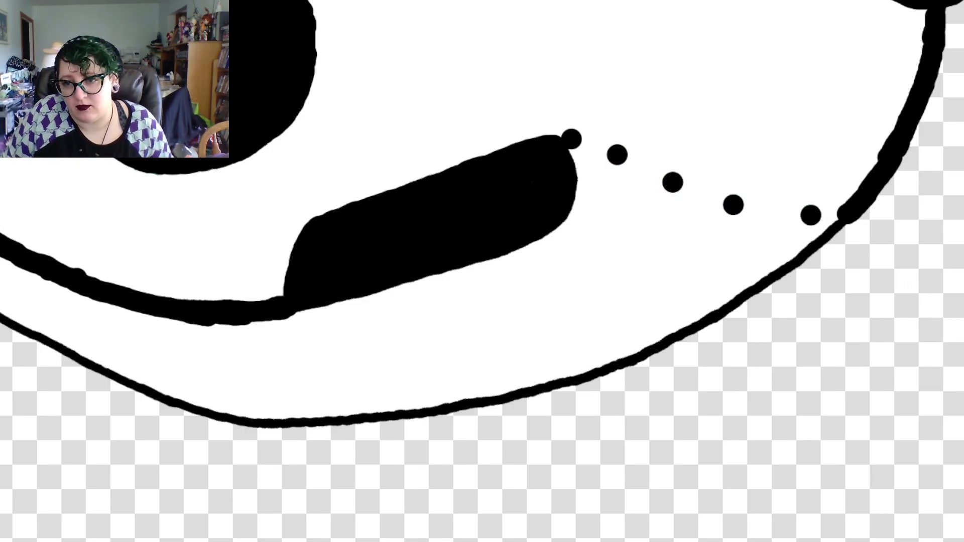
Draw a thick black curve through the guide dots, joining the cheek opening's upper edge to the skull's back edge
{"action": "scroll", "coordinate": [538, 265], "scroll_direction": "down", "scroll_amount": 5}
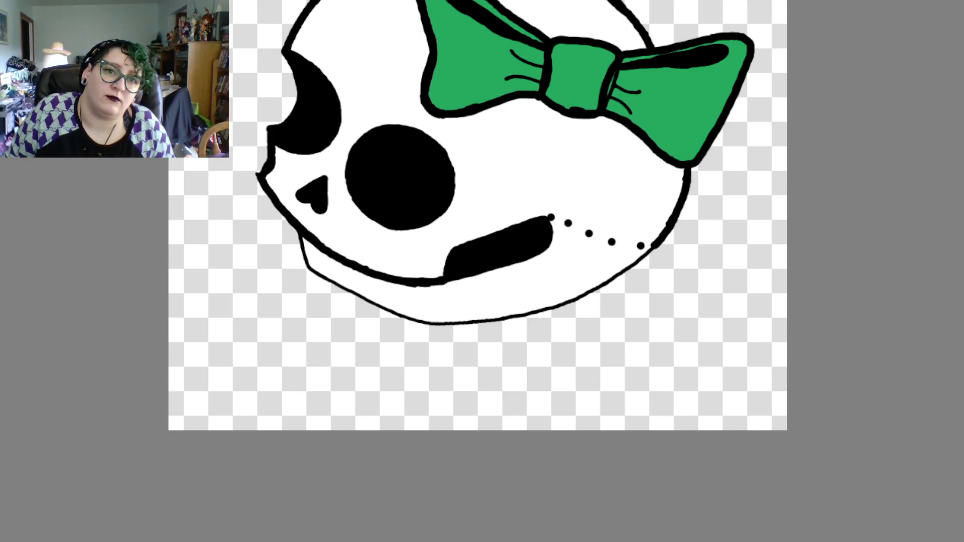
{"action": "scroll", "coordinate": [557, 269], "scroll_direction": "down", "scroll_amount": 3}
{"action": "scroll", "coordinate": [555, 267], "scroll_direction": "up", "scroll_amount": 5}
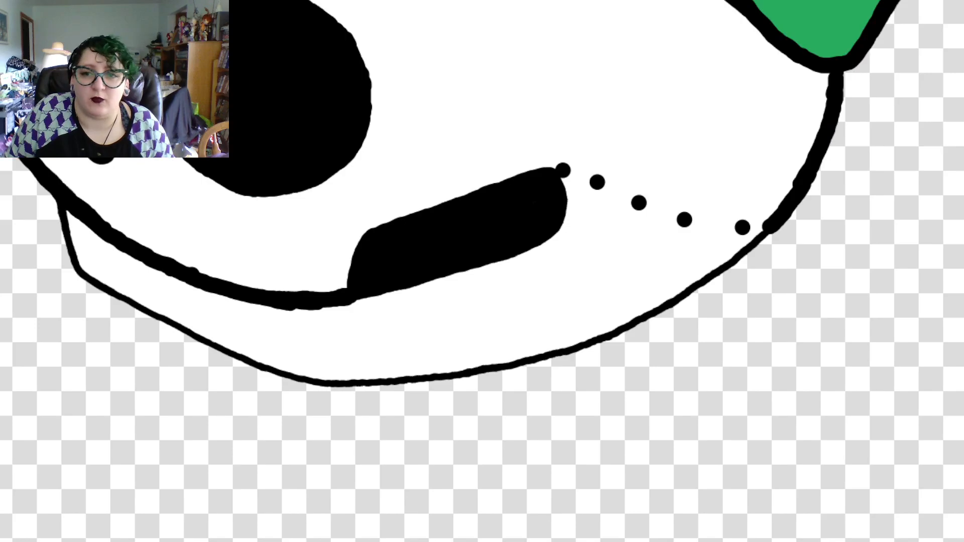
{"action": "scroll", "coordinate": [538, 265], "scroll_direction": "up", "scroll_amount": 3}
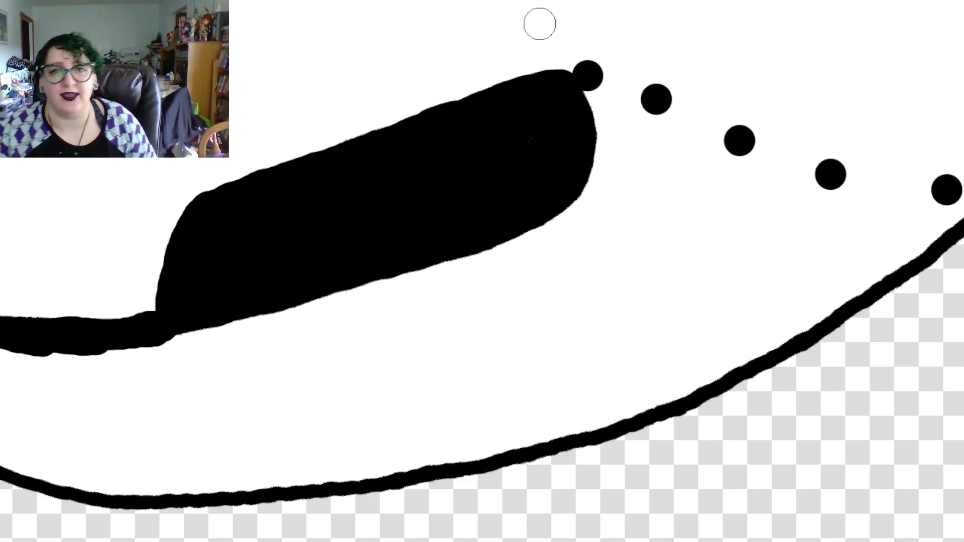
{"action": "mouse_move", "coordinate": [540, 91]}
{"action": "left_mouse_down"}
{"action": "mouse_move", "coordinate": [581, 74]}
{"action": "mouse_move", "coordinate": [641, 89]}
{"action": "mouse_move", "coordinate": [815, 178]}
{"action": "mouse_move", "coordinate": [905, 197]}
{"action": "mouse_move", "coordinate": [963, 199]}
{"action": "left_mouse_up"}
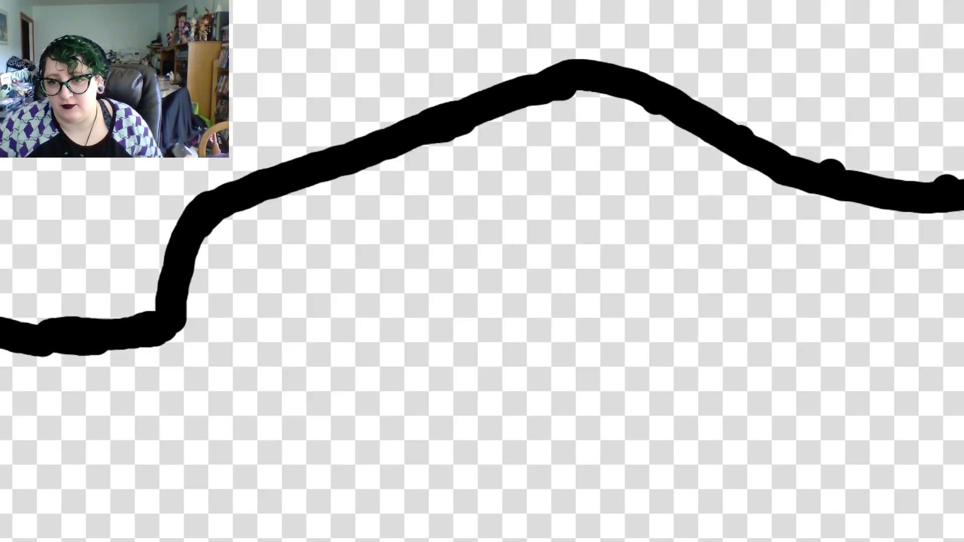
Redraw the cheek curve lower, from partway along the slanted cheek edge to the skull's back edge, and erase the old raised curve
{"action": "scroll", "coordinate": [539, 266], "scroll_direction": "down", "scroll_amount": 4}
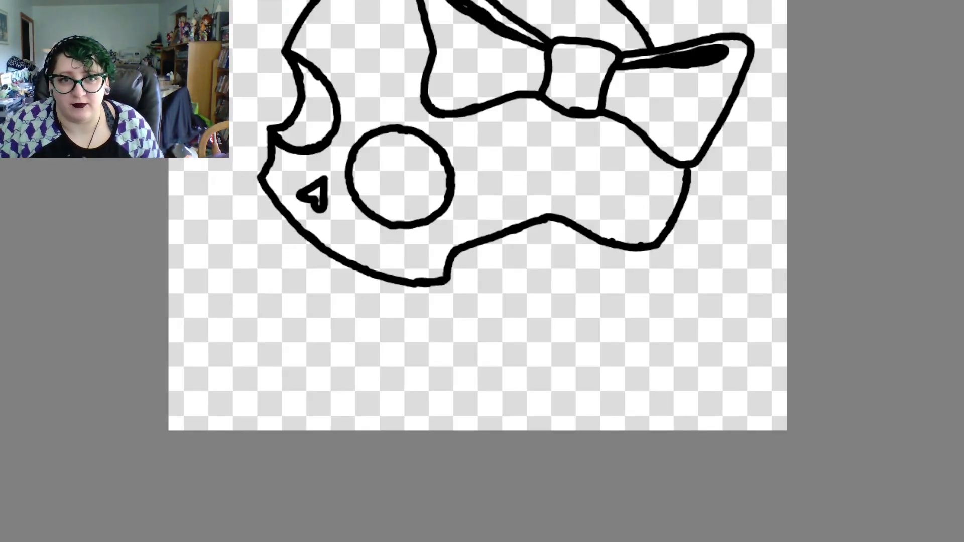
{"action": "scroll", "coordinate": [537, 263], "scroll_direction": "up", "scroll_amount": 1}
{"action": "scroll", "coordinate": [537, 264], "scroll_direction": "down", "scroll_amount": 2}
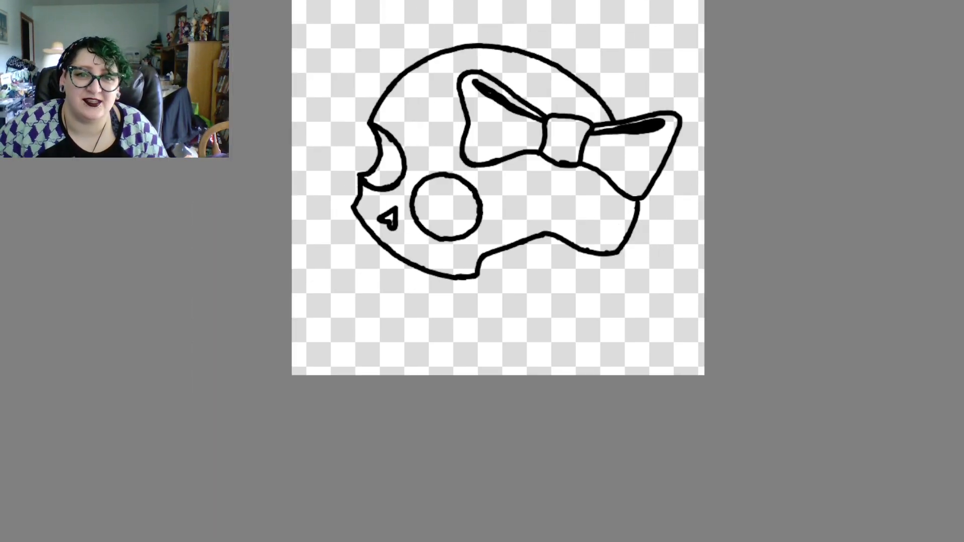
{"action": "scroll", "coordinate": [540, 261], "scroll_direction": "up", "scroll_amount": 1}
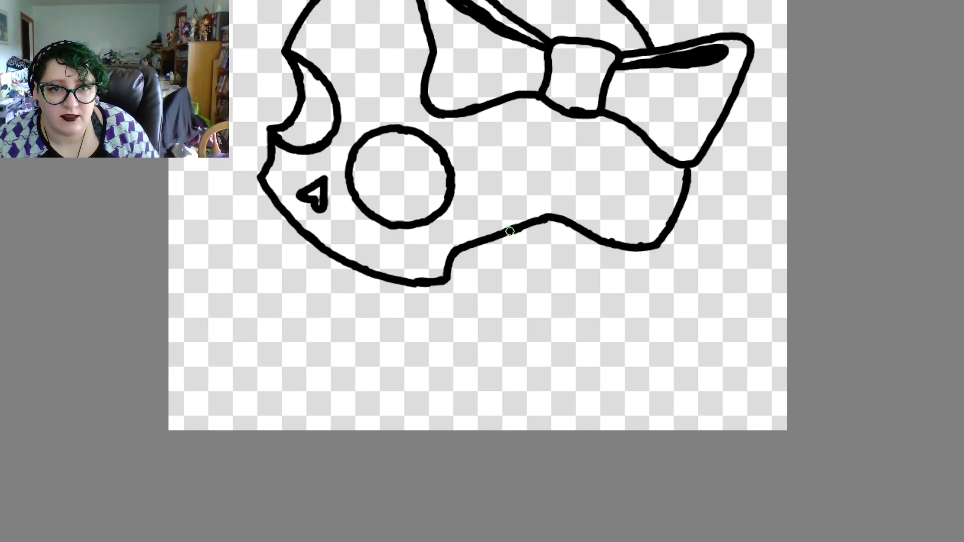
{"action": "mouse_move", "coordinate": [509, 230]}
{"action": "left_mouse_down"}
{"action": "mouse_move", "coordinate": [595, 251]}
{"action": "mouse_move", "coordinate": [661, 239]}
{"action": "mouse_move", "coordinate": [675, 225]}
{"action": "left_mouse_up"}
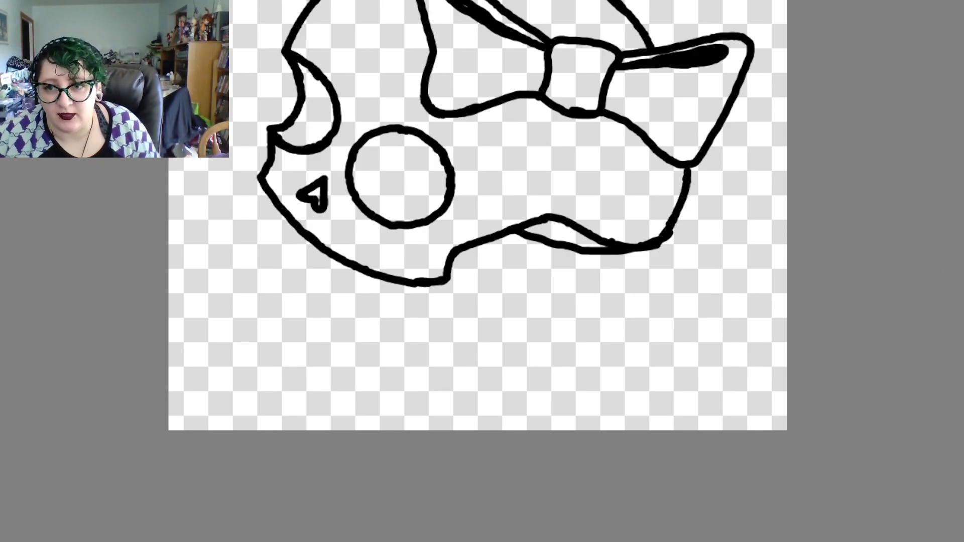
{"action": "mouse_move", "coordinate": [521, 220]}
{"action": "left_mouse_down"}
{"action": "mouse_move", "coordinate": [561, 221]}
{"action": "mouse_move", "coordinate": [559, 212]}
{"action": "mouse_move", "coordinate": [575, 209]}
{"action": "mouse_move", "coordinate": [594, 218]}
{"action": "mouse_move", "coordinate": [602, 239]}
{"action": "mouse_move", "coordinate": [645, 238]}
{"action": "mouse_move", "coordinate": [602, 243]}
{"action": "left_mouse_up"}
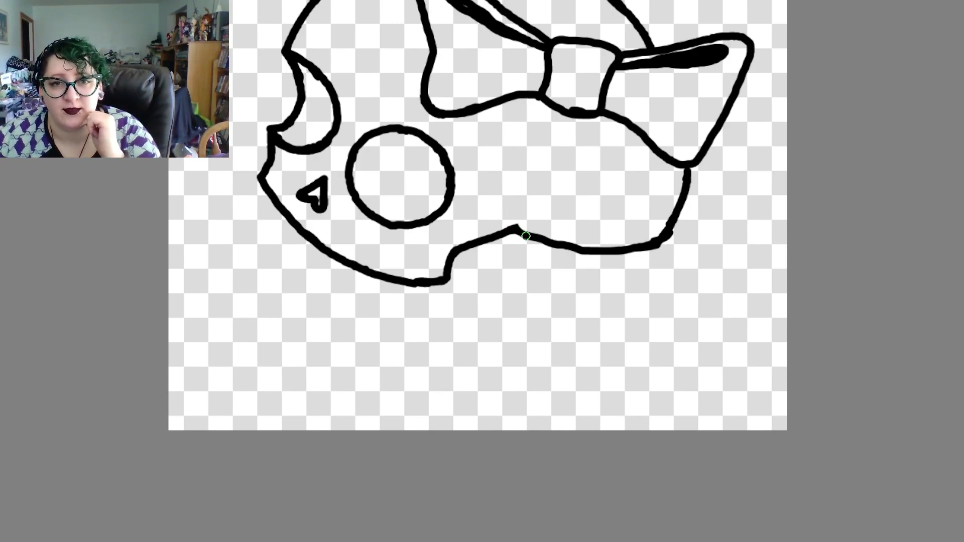
Redraw the cheek curve lower with a fuller sweep and cut the jaw's rear corner back in a slanted curve, erasing the old lines
{"action": "mouse_move", "coordinate": [517, 229]}
{"action": "left_mouse_down"}
{"action": "mouse_move", "coordinate": [554, 251]}
{"action": "mouse_move", "coordinate": [538, 255]}
{"action": "mouse_move", "coordinate": [612, 266]}
{"action": "mouse_move", "coordinate": [669, 232]}
{"action": "mouse_move", "coordinate": [689, 165]}
{"action": "mouse_move", "coordinate": [681, 216]}
{"action": "left_mouse_up"}
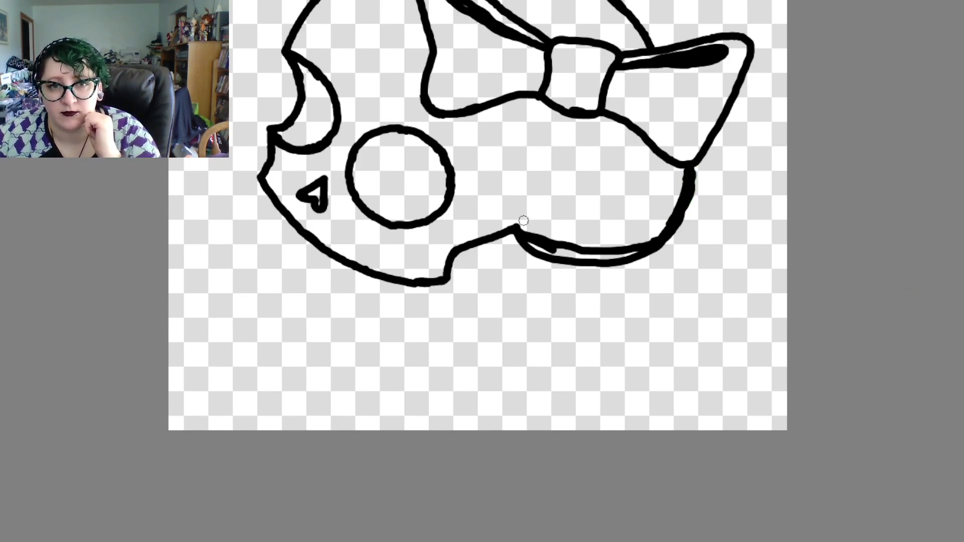
{"action": "mouse_move", "coordinate": [524, 227]}
{"action": "left_mouse_down"}
{"action": "mouse_move", "coordinate": [558, 252]}
{"action": "mouse_move", "coordinate": [547, 232]}
{"action": "mouse_move", "coordinate": [569, 248]}
{"action": "mouse_move", "coordinate": [623, 250]}
{"action": "left_mouse_up"}
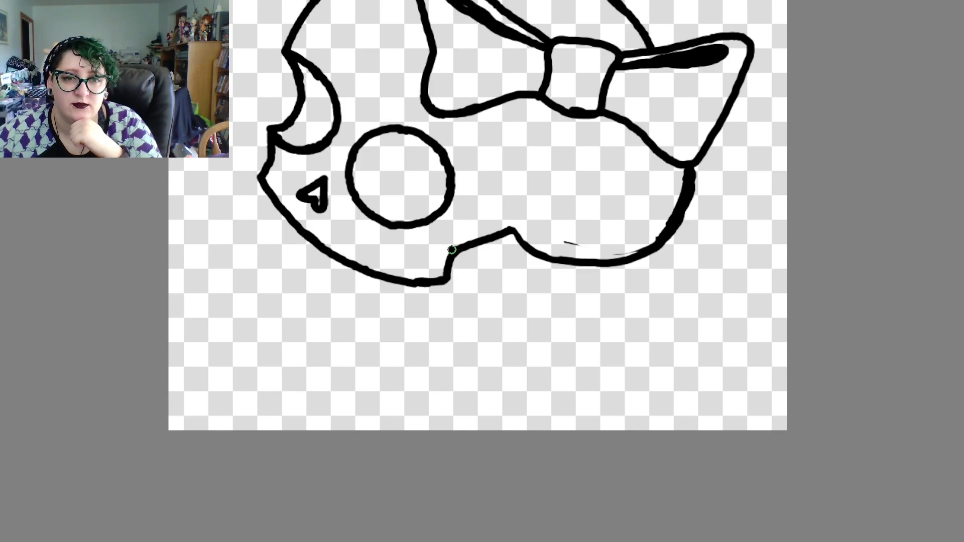
{"action": "left_click_drag", "start_coordinate": [446, 253], "coordinate": [416, 281]}
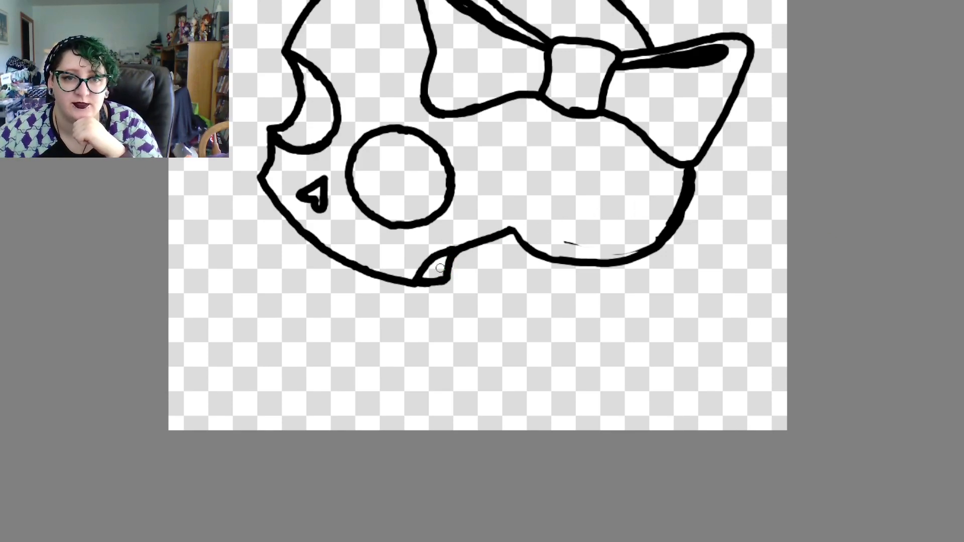
{"action": "mouse_move", "coordinate": [446, 262]}
{"action": "left_mouse_down"}
{"action": "mouse_move", "coordinate": [457, 259]}
{"action": "mouse_move", "coordinate": [441, 281]}
{"action": "mouse_move", "coordinate": [449, 276]}
{"action": "mouse_move", "coordinate": [424, 278]}
{"action": "left_mouse_up"}
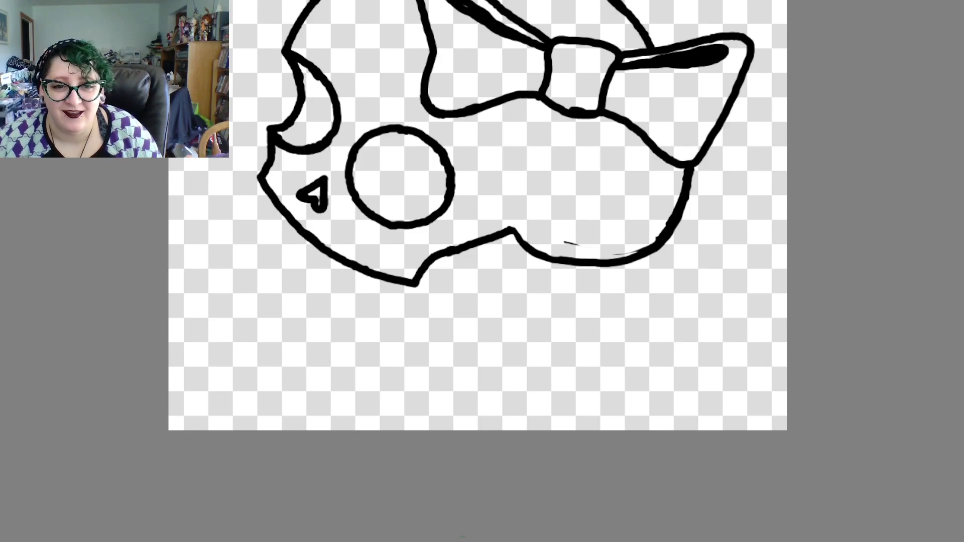
Outline five separate blocky teeth in thick black along the underside of the upper jaw edge, from the front tip to the rear corner
{"action": "scroll", "coordinate": [477, 215], "scroll_direction": "left", "scroll_amount": 3}
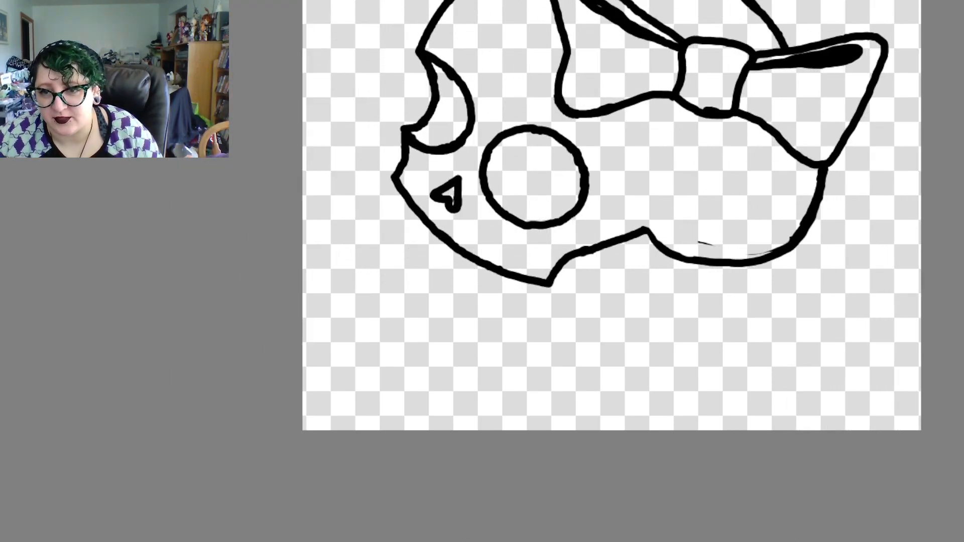
{"action": "scroll", "coordinate": [562, 483], "scroll_direction": "up", "scroll_amount": 3}
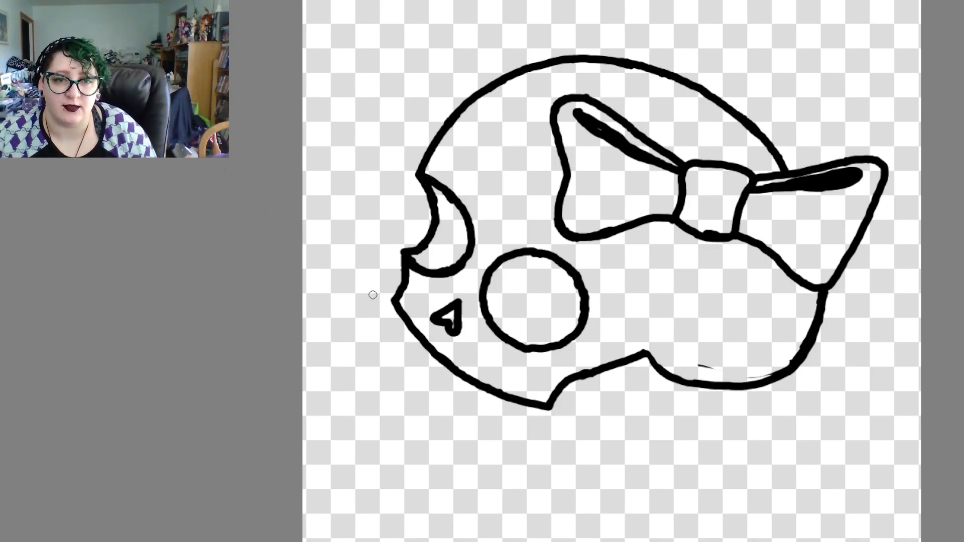
{"action": "mouse_move", "coordinate": [433, 354]}
{"action": "left_mouse_down"}
{"action": "mouse_move", "coordinate": [413, 379]}
{"action": "mouse_move", "coordinate": [432, 404]}
{"action": "mouse_move", "coordinate": [455, 374]}
{"action": "mouse_move", "coordinate": [461, 385]}
{"action": "mouse_move", "coordinate": [445, 411]}
{"action": "mouse_move", "coordinate": [467, 429]}
{"action": "mouse_move", "coordinate": [502, 394]}
{"action": "left_mouse_up"}
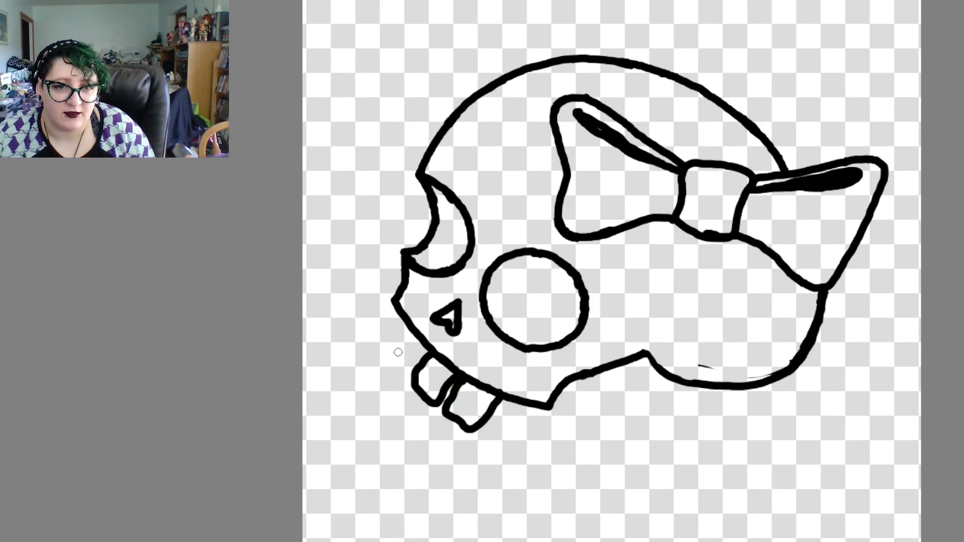
{"action": "mouse_move", "coordinate": [433, 345]}
{"action": "left_mouse_down"}
{"action": "mouse_move", "coordinate": [396, 373]}
{"action": "mouse_move", "coordinate": [386, 347]}
{"action": "mouse_move", "coordinate": [424, 329]}
{"action": "mouse_move", "coordinate": [389, 337]}
{"action": "mouse_move", "coordinate": [372, 326]}
{"action": "mouse_move", "coordinate": [402, 311]}
{"action": "left_mouse_up"}
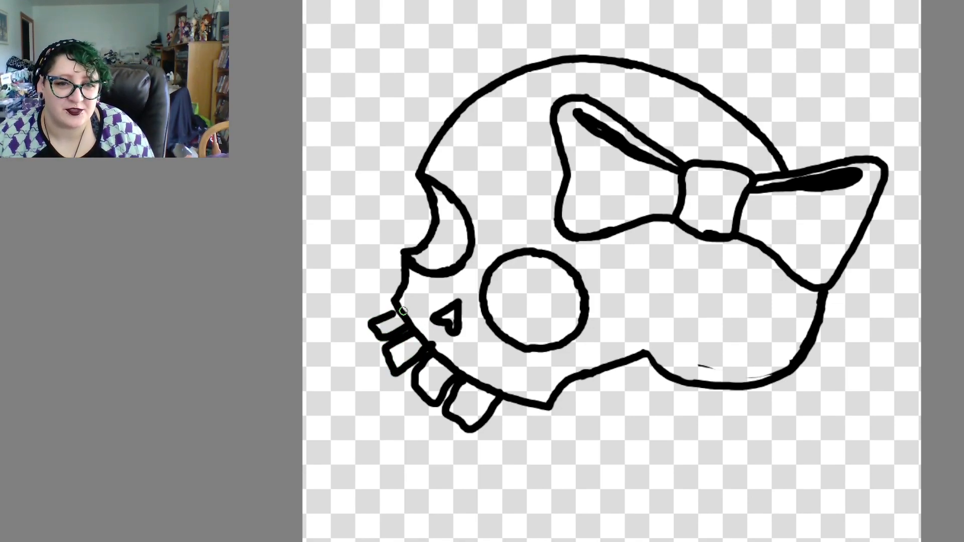
{"action": "mouse_move", "coordinate": [500, 399]}
{"action": "left_mouse_down"}
{"action": "mouse_move", "coordinate": [491, 434]}
{"action": "mouse_move", "coordinate": [518, 439]}
{"action": "mouse_move", "coordinate": [547, 401]}
{"action": "left_mouse_up"}
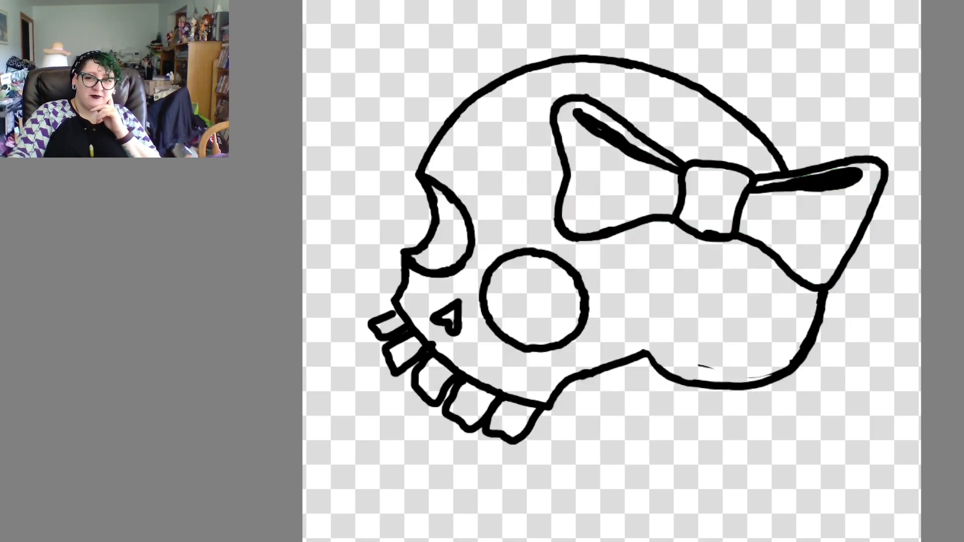
Undo all the separate teeth drawn under the upper jaw edge
{"action": "key", "text": "ctrl+z"}
{"action": "key", "text": "ctrl+z"}
{"action": "key", "text": "ctrl+z"}
{"action": "key", "text": "ctrl+z"}
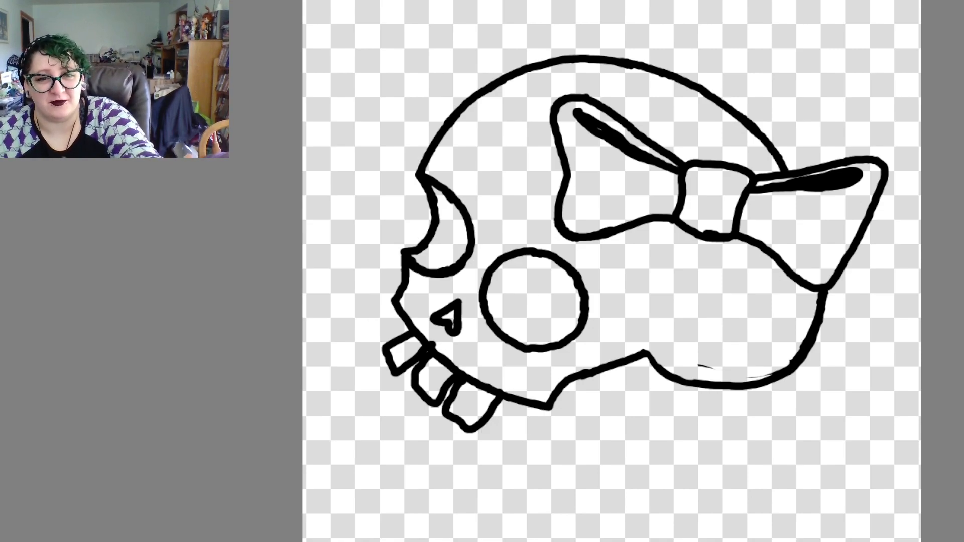
{"action": "key", "text": "ctrl+z"}
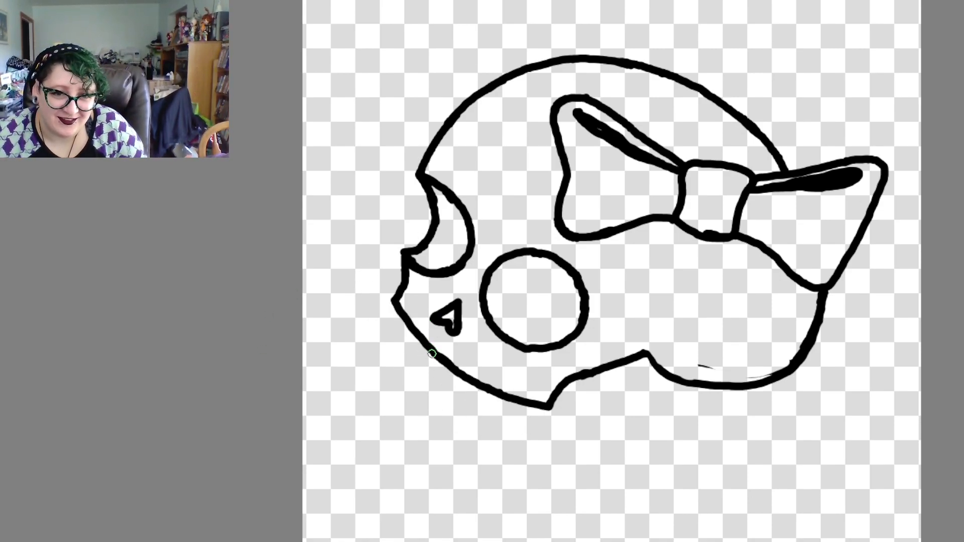
Try two narrow, straight-sided teeth side by side near the middle of the upper jaw edge
{"action": "mouse_move", "coordinate": [425, 362]}
{"action": "left_mouse_down"}
{"action": "mouse_move", "coordinate": [409, 382]}
{"action": "mouse_move", "coordinate": [430, 399]}
{"action": "mouse_move", "coordinate": [461, 378]}
{"action": "mouse_move", "coordinate": [434, 404]}
{"action": "mouse_move", "coordinate": [439, 411]}
{"action": "left_mouse_up"}
{"action": "mouse_move", "coordinate": [445, 415]}
{"action": "left_mouse_down"}
{"action": "mouse_move", "coordinate": [484, 386]}
{"action": "mouse_move", "coordinate": [477, 393]}
{"action": "left_mouse_up"}
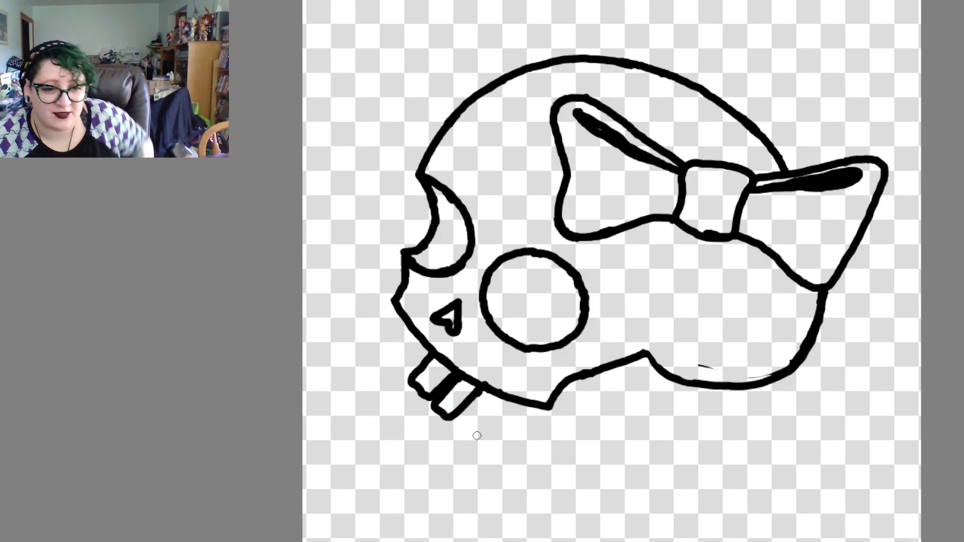
{"action": "key", "text": "ctrl+z"}
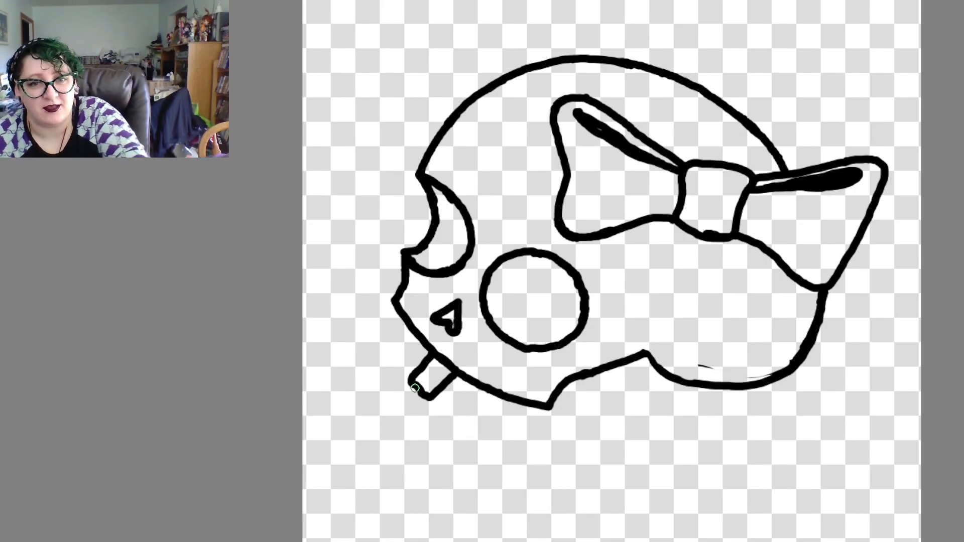
{"action": "key", "text": "ctrl+z"}
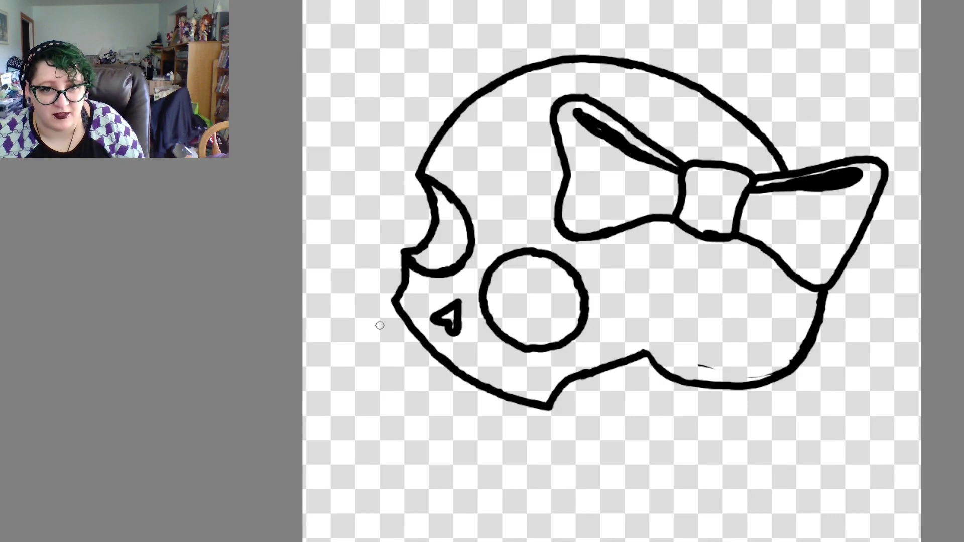
Draw a thick curve parallel to the upper jaw edge and divide the band into a row of teeth with short cross lines
{"action": "mouse_move", "coordinate": [381, 329]}
{"action": "left_mouse_down"}
{"action": "mouse_move", "coordinate": [443, 396]}
{"action": "mouse_move", "coordinate": [528, 427]}
{"action": "left_mouse_up"}
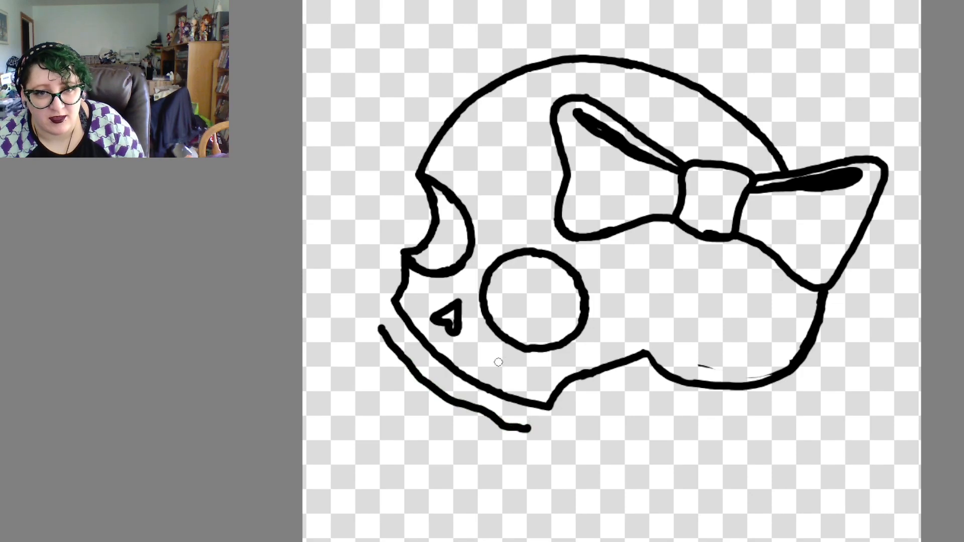
{"action": "mouse_move", "coordinate": [432, 354]}
{"action": "left_mouse_down"}
{"action": "mouse_move", "coordinate": [419, 374]}
{"action": "mouse_move", "coordinate": [444, 393]}
{"action": "mouse_move", "coordinate": [483, 395]}
{"action": "mouse_move", "coordinate": [474, 406]}
{"action": "mouse_move", "coordinate": [526, 428]}
{"action": "left_mouse_up"}
{"action": "left_click_drag", "start_coordinate": [415, 334], "coordinate": [394, 357]}
{"action": "left_click_drag", "start_coordinate": [399, 309], "coordinate": [377, 332]}
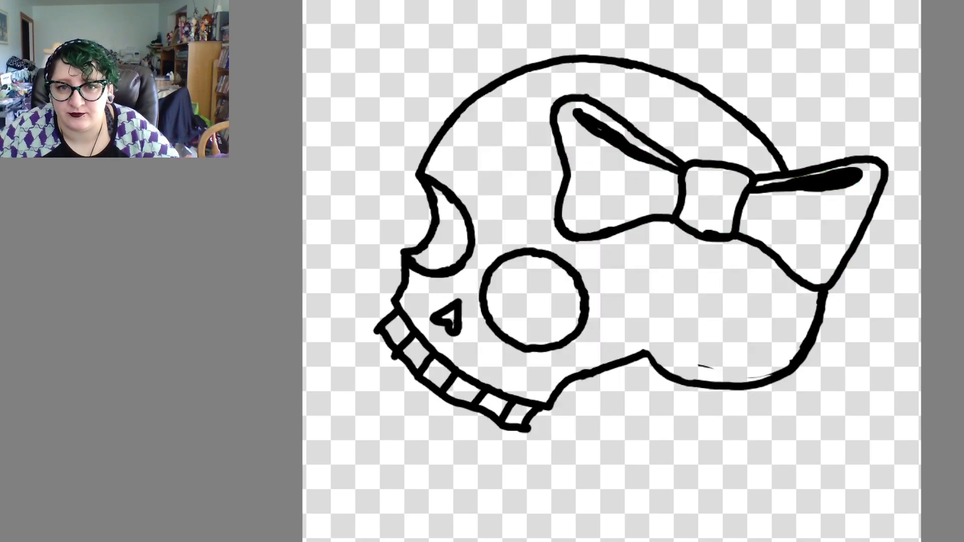
Undo the tooth row, the reshaped jaw corner and the cheek curves, back to the coloured skull without a line behind the cheek opening
{"action": "key", "text": "ctrl+z"}
{"action": "key", "text": "ctrl+z"}
{"action": "key", "text": "ctrl+z"}
{"action": "key", "text": "ctrl+z"}
{"action": "key", "text": "ctrl+z"}
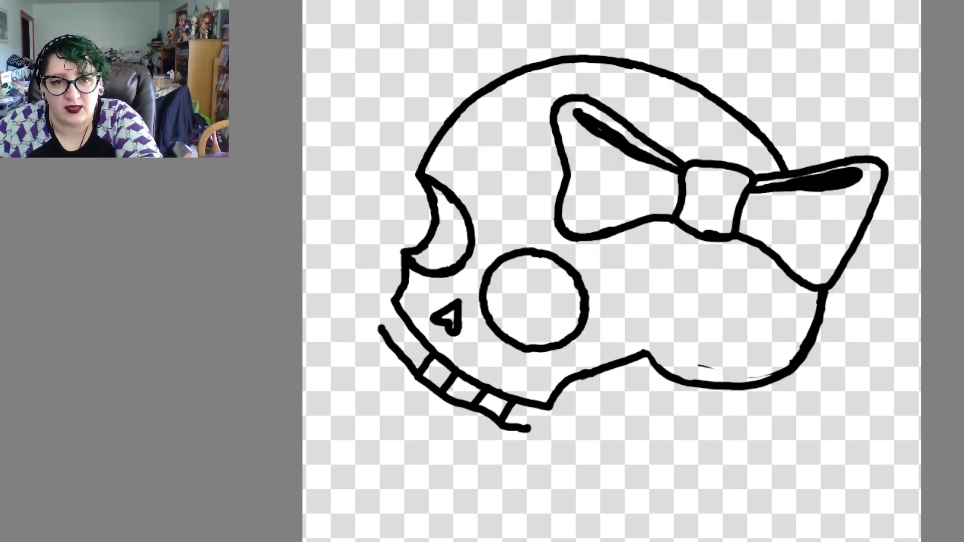
{"action": "key", "text": "ctrl+z"}
{"action": "key", "text": "ctrl+z"}
{"action": "key", "text": "ctrl+z"}
{"action": "key", "text": "ctrl+z"}
{"action": "key", "text": "ctrl+z"}
{"action": "key", "text": "ctrl+z"}
{"action": "key", "text": "ctrl+z"}
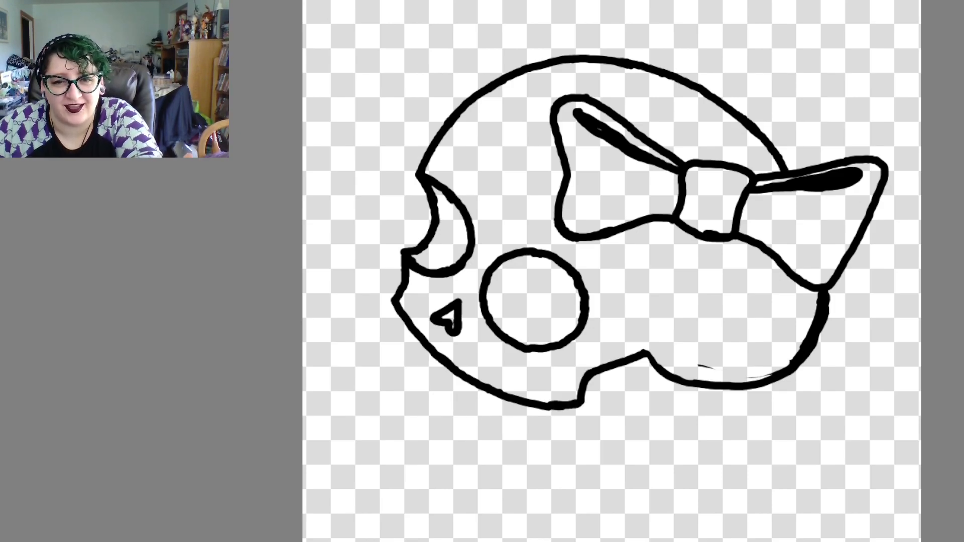
{"action": "key", "text": "ctrl+z"}
{"action": "key", "text": "ctrl+z"}
{"action": "key", "text": "ctrl+z"}
{"action": "key", "text": "ctrl+z"}
{"action": "key", "text": "ctrl+z"}
{"action": "key", "text": "ctrl+z"}
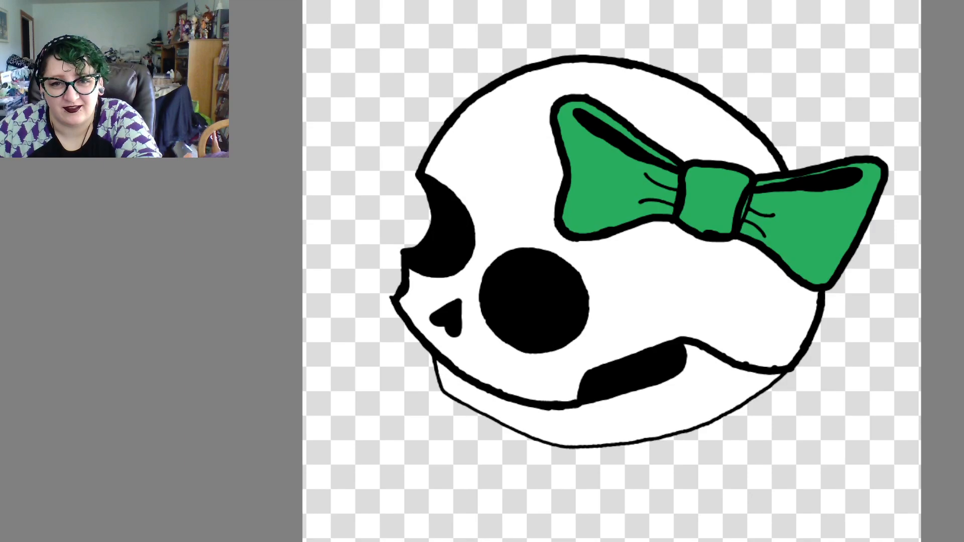
{"action": "key", "text": "ctrl+z"}
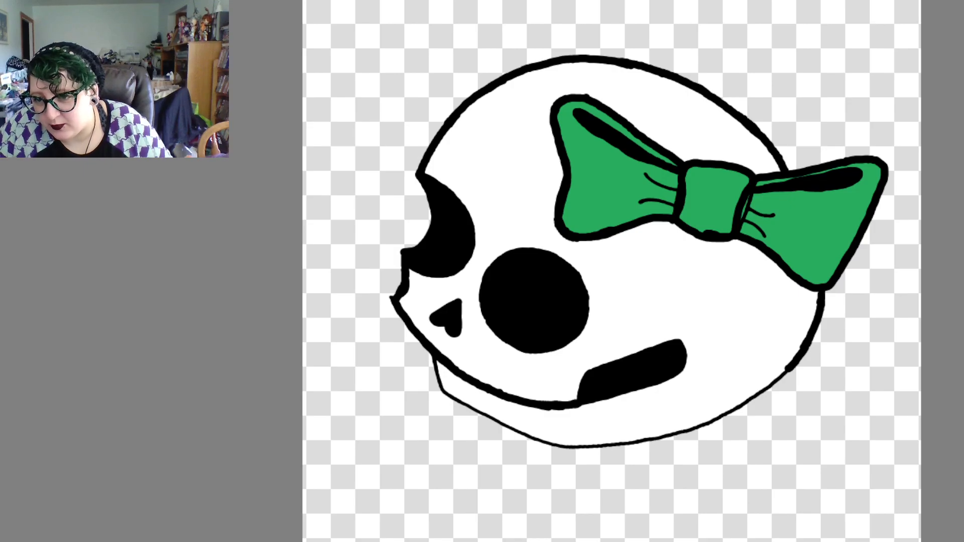
Try starting a thick black line at the point where the thin lower jaw outline meets the upper jaw edge
{"action": "scroll", "coordinate": [539, 264], "scroll_direction": "up", "scroll_amount": 4}
{"action": "scroll", "coordinate": [538, 264], "scroll_direction": "down", "scroll_amount": 2}
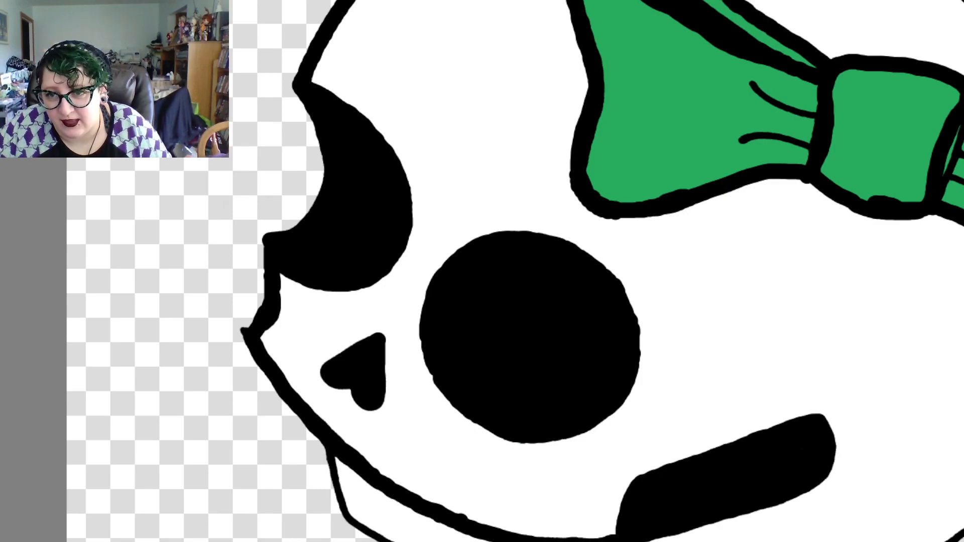
{"action": "scroll", "coordinate": [602, 271], "scroll_direction": "down", "scroll_amount": 5}
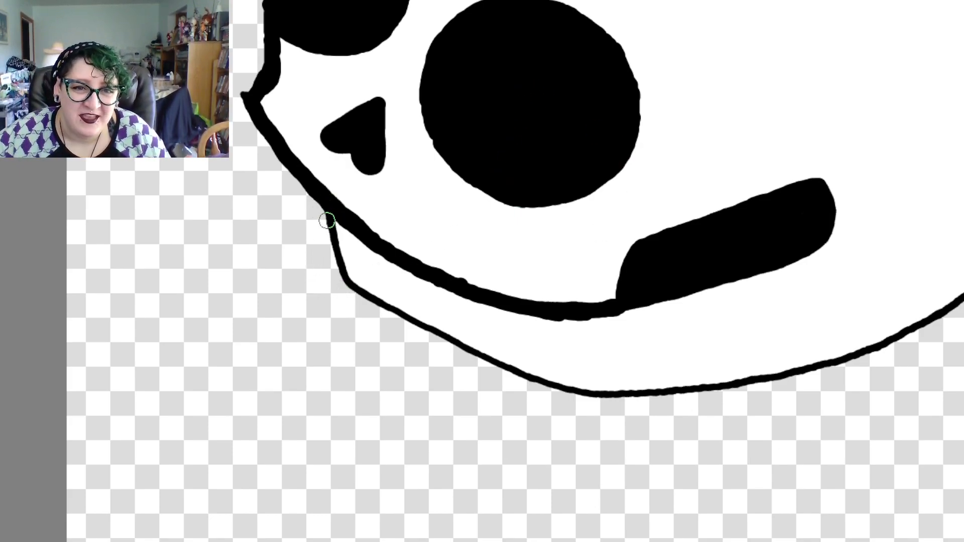
{"action": "key", "text": "ctrl+z"}
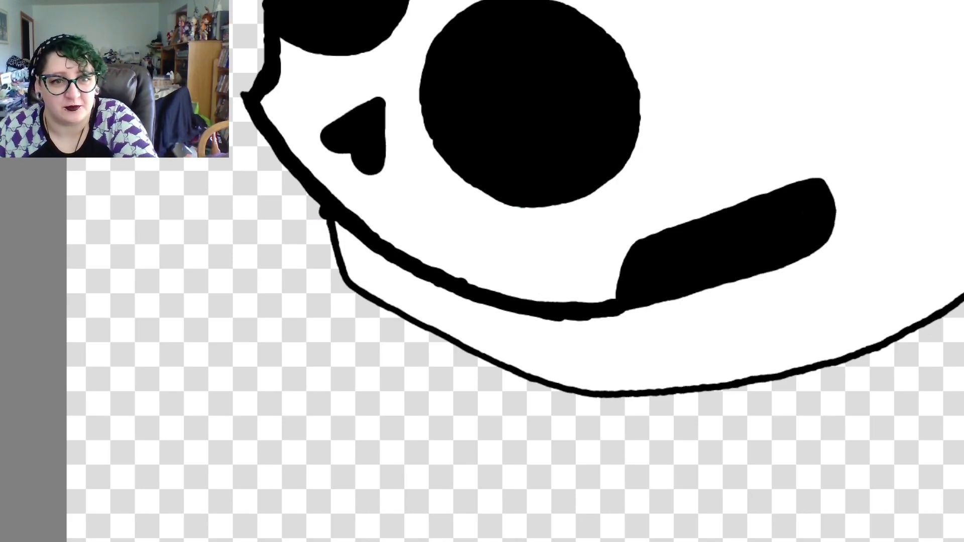
{"action": "key", "text": "ctrl+z"}
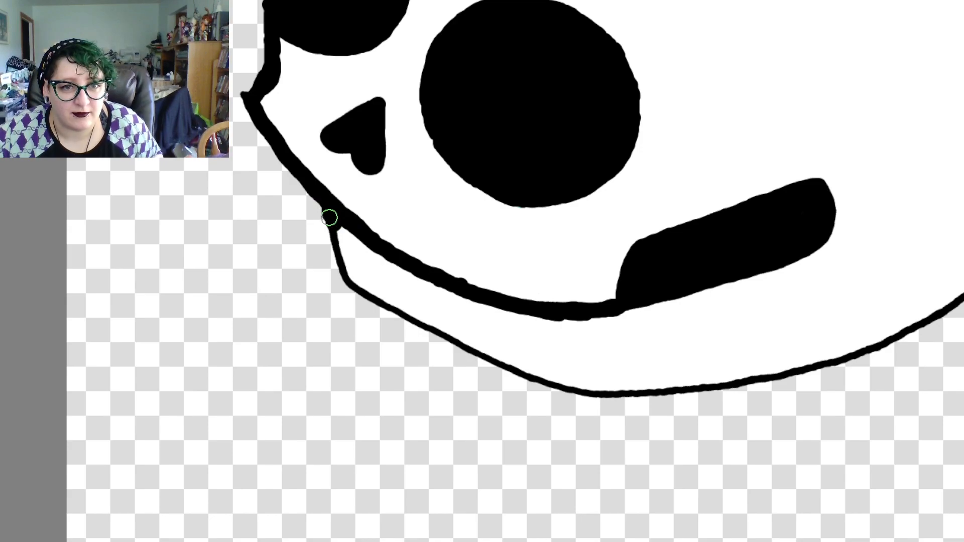
{"action": "key", "text": "ctrl+z"}
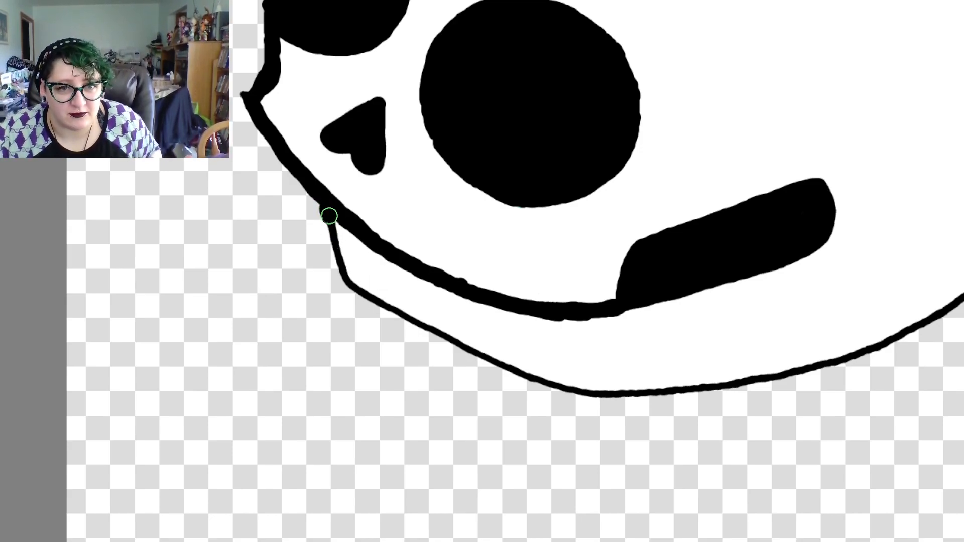
Try thickening the short front edge of the lower jaw with black strokes over the thin outline
{"action": "left_click_drag", "start_coordinate": [332, 224], "coordinate": [353, 277]}
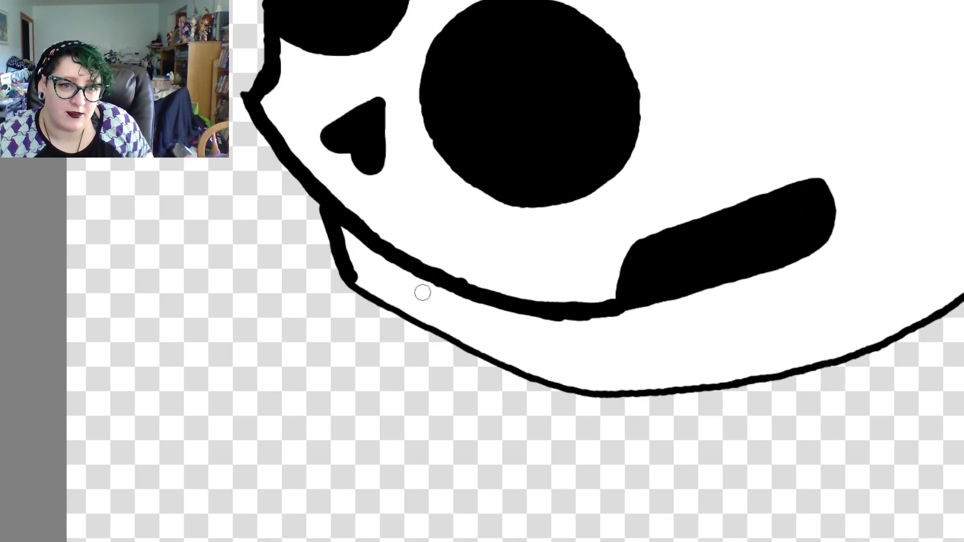
{"action": "left_click_drag", "start_coordinate": [370, 312], "coordinate": [345, 315]}
{"action": "key", "text": "ctrl+z"}
{"action": "key", "text": "ctrl+z"}
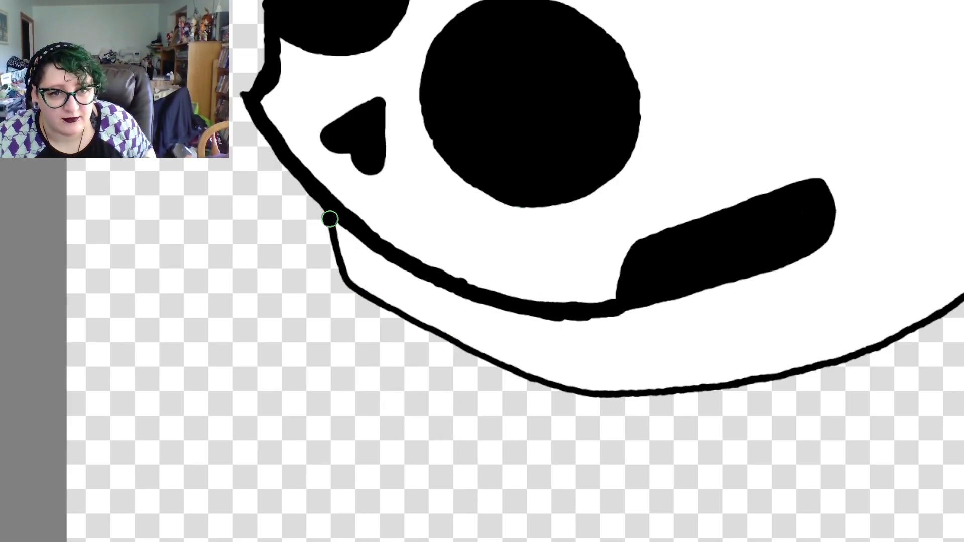
{"action": "left_click_drag", "start_coordinate": [333, 216], "coordinate": [342, 226]}
{"action": "key", "text": "ctrl+z"}
{"action": "key", "text": "ctrl+z"}
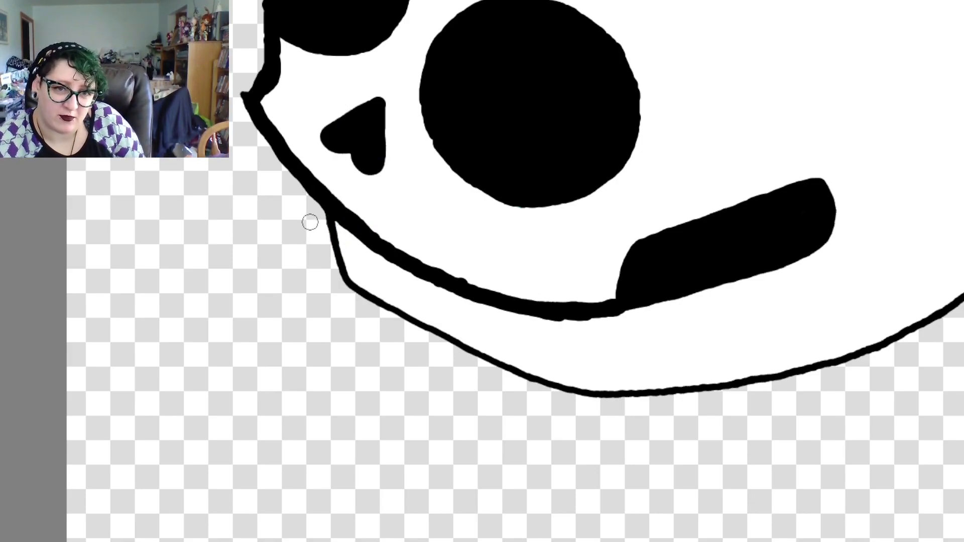
Trace the lower jaw's front edge and the front part of its underside in thick black over the thin outline
{"action": "left_click_drag", "start_coordinate": [328, 214], "coordinate": [335, 228]}
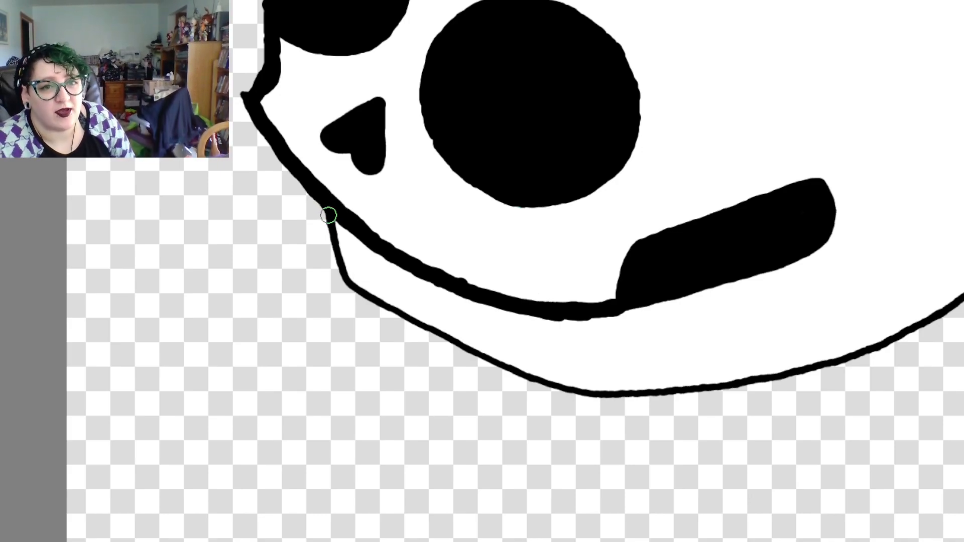
{"action": "mouse_move", "coordinate": [330, 217]}
{"action": "left_mouse_down"}
{"action": "mouse_move", "coordinate": [348, 285]}
{"action": "mouse_move", "coordinate": [501, 361]}
{"action": "left_mouse_up"}
{"action": "left_click_drag", "start_coordinate": [455, 338], "coordinate": [355, 294]}
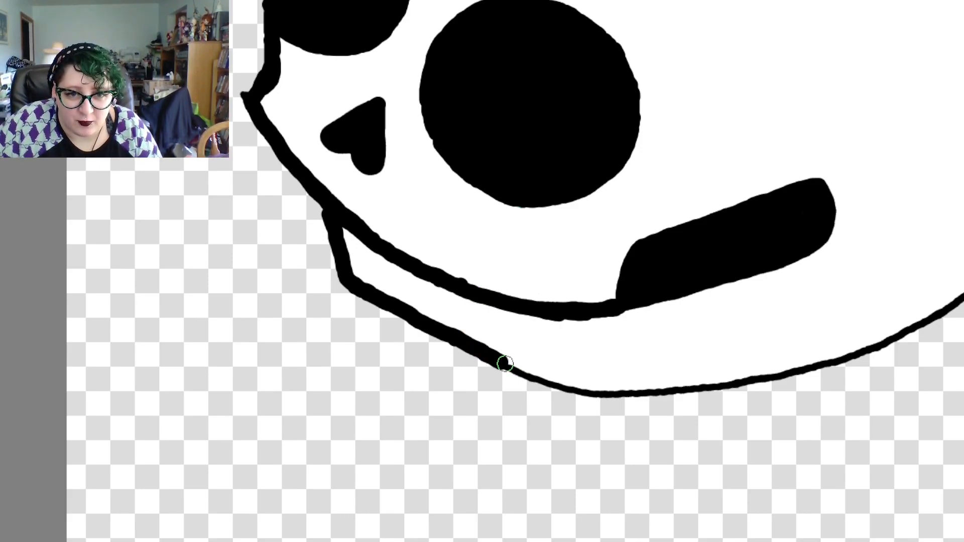
Try extending the thick black line further back along the underside of the lower jaw
{"action": "mouse_move", "coordinate": [510, 368]}
{"action": "left_mouse_down"}
{"action": "mouse_move", "coordinate": [554, 386]}
{"action": "mouse_move", "coordinate": [639, 387]}
{"action": "left_mouse_up"}
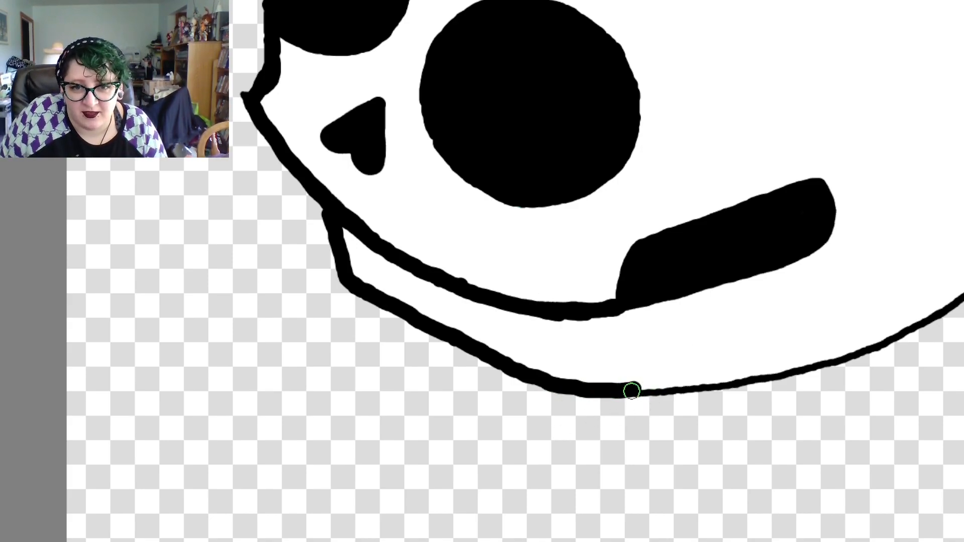
{"action": "left_click_drag", "start_coordinate": [634, 389], "coordinate": [695, 389]}
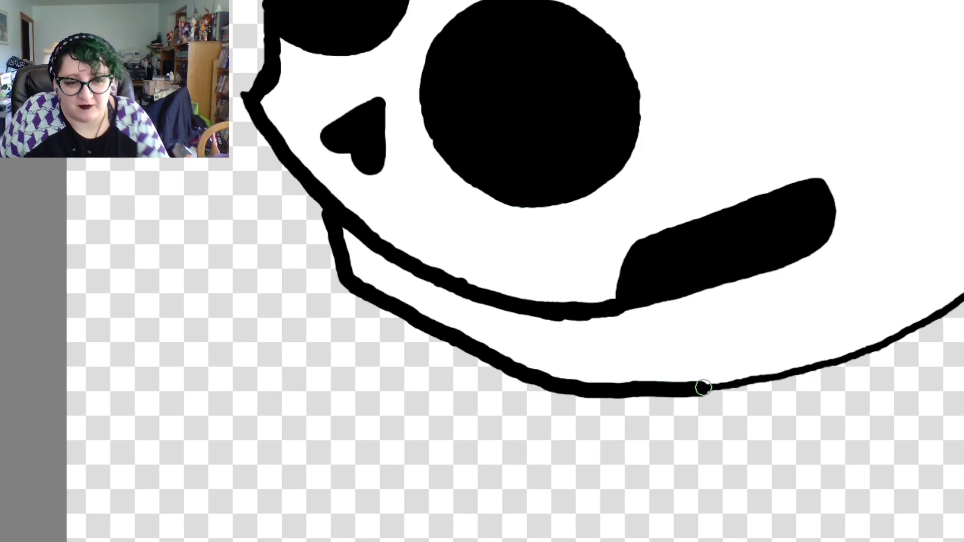
{"action": "key", "text": "ctrl+z"}
{"action": "key", "text": "ctrl+z"}
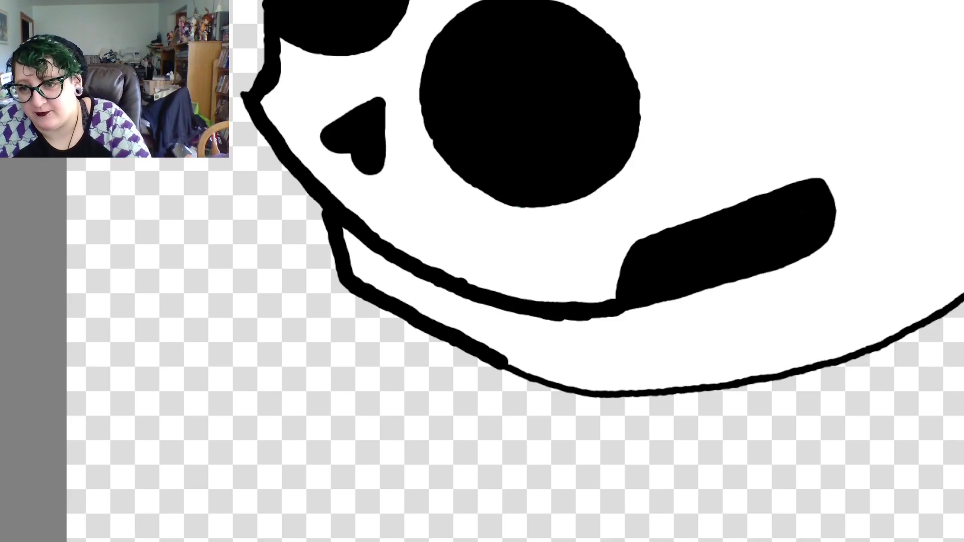
{"action": "scroll", "coordinate": [540, 264], "scroll_direction": "down", "scroll_amount": 1}
{"action": "scroll", "coordinate": [540, 263], "scroll_direction": "up", "scroll_amount": 3}
{"action": "scroll", "coordinate": [540, 264], "scroll_direction": "down", "scroll_amount": 2}
{"action": "scroll", "coordinate": [540, 264], "scroll_direction": "up", "scroll_amount": 1}
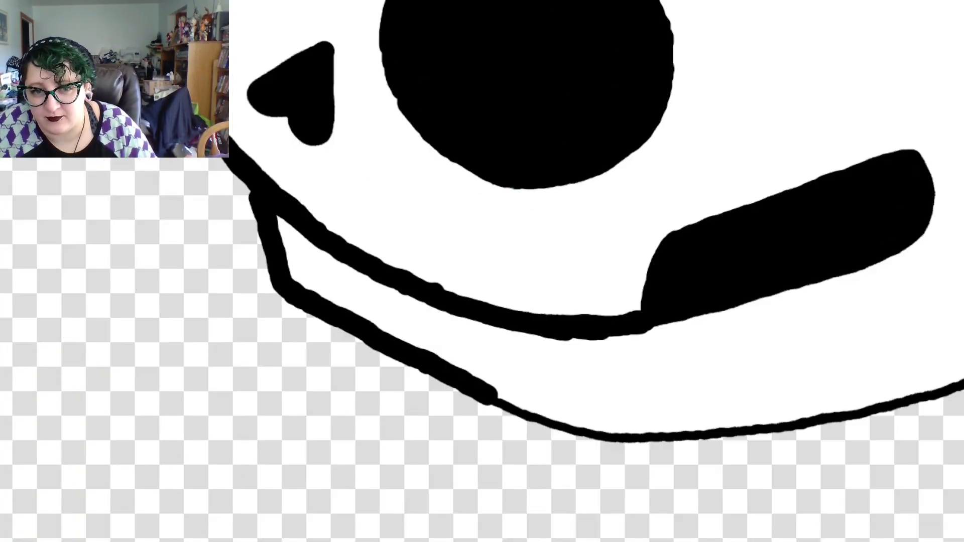
{"action": "scroll", "coordinate": [540, 264], "scroll_direction": "up", "scroll_amount": 1}
{"action": "scroll", "coordinate": [540, 264], "scroll_direction": "down", "scroll_amount": 2}
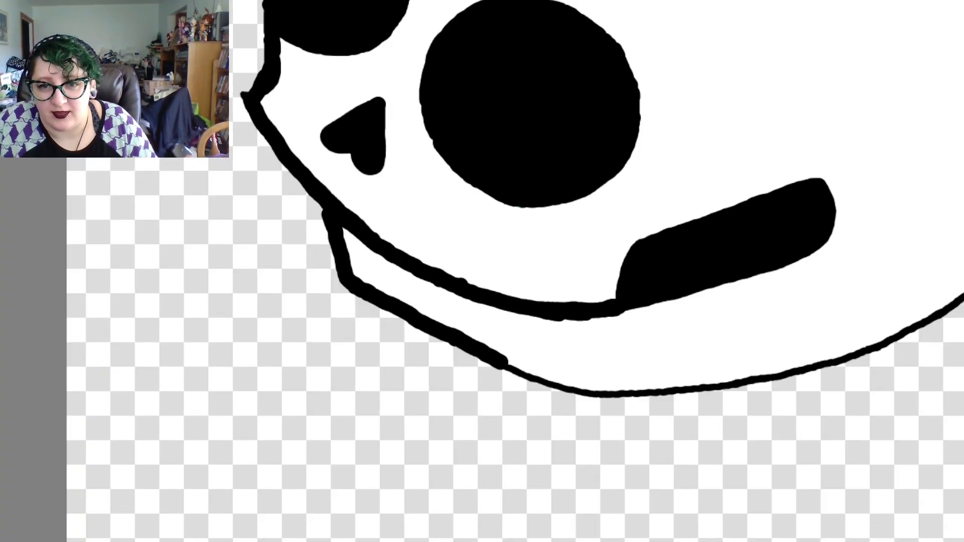
Trace the rest of the skull's underside in thick black over the thin outline, joining the back edge to the front of the lower jaw
{"action": "scroll", "coordinate": [540, 264], "scroll_direction": "up", "scroll_amount": 1}
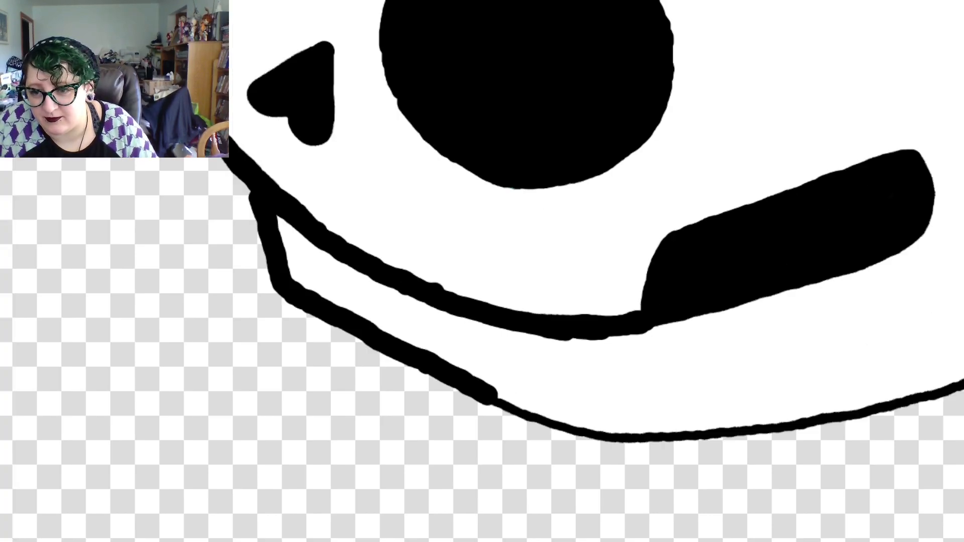
{"action": "scroll", "coordinate": [540, 264], "scroll_direction": "right", "scroll_amount": 4}
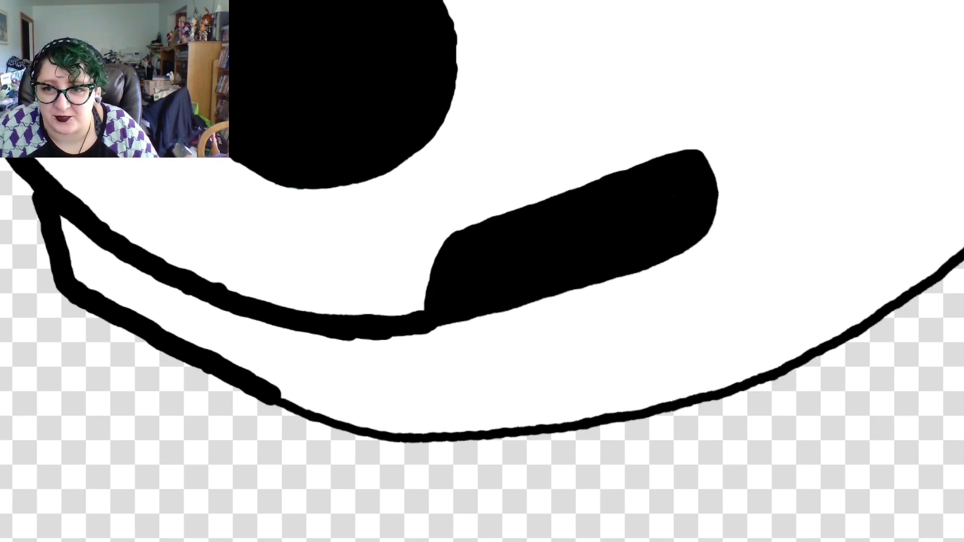
{"action": "scroll", "coordinate": [540, 263], "scroll_direction": "down", "scroll_amount": 1}
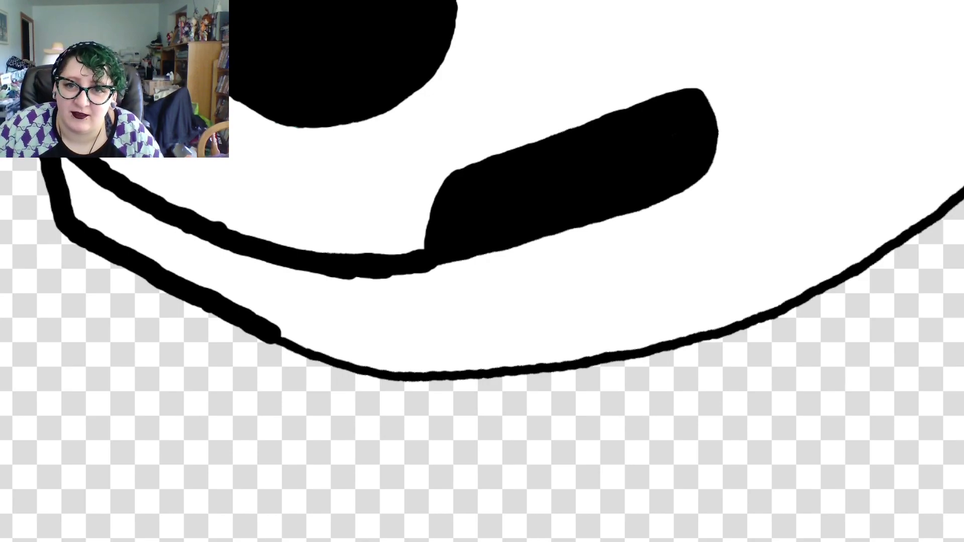
{"action": "left_click_drag", "start_coordinate": [963, 177], "coordinate": [890, 245]}
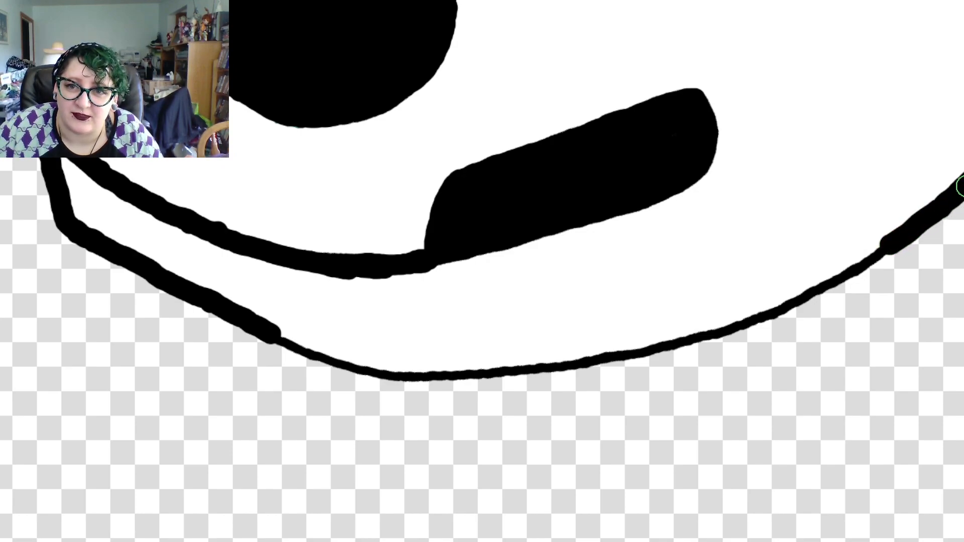
{"action": "left_click_drag", "start_coordinate": [929, 215], "coordinate": [759, 315]}
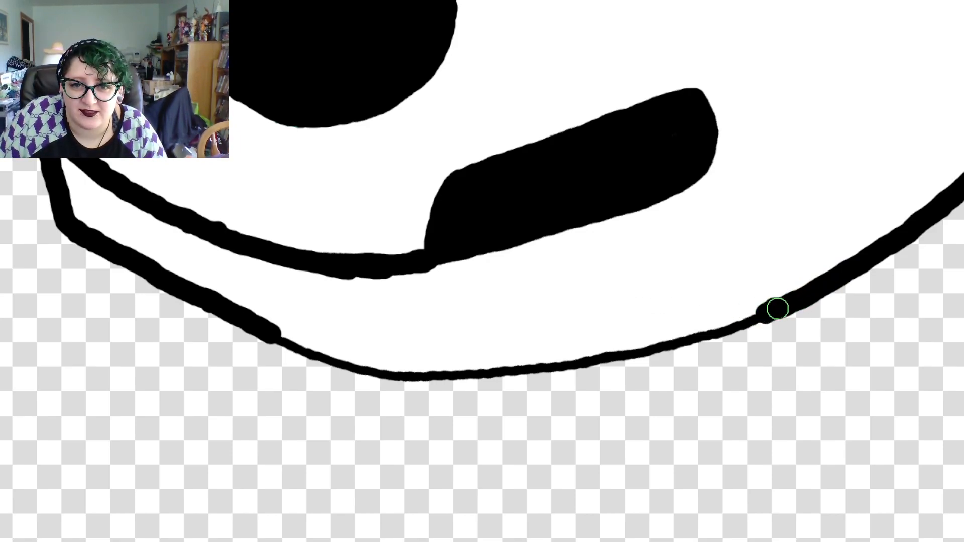
{"action": "mouse_move", "coordinate": [771, 310]}
{"action": "left_mouse_down"}
{"action": "mouse_move", "coordinate": [566, 361]}
{"action": "mouse_move", "coordinate": [599, 358]}
{"action": "left_mouse_up"}
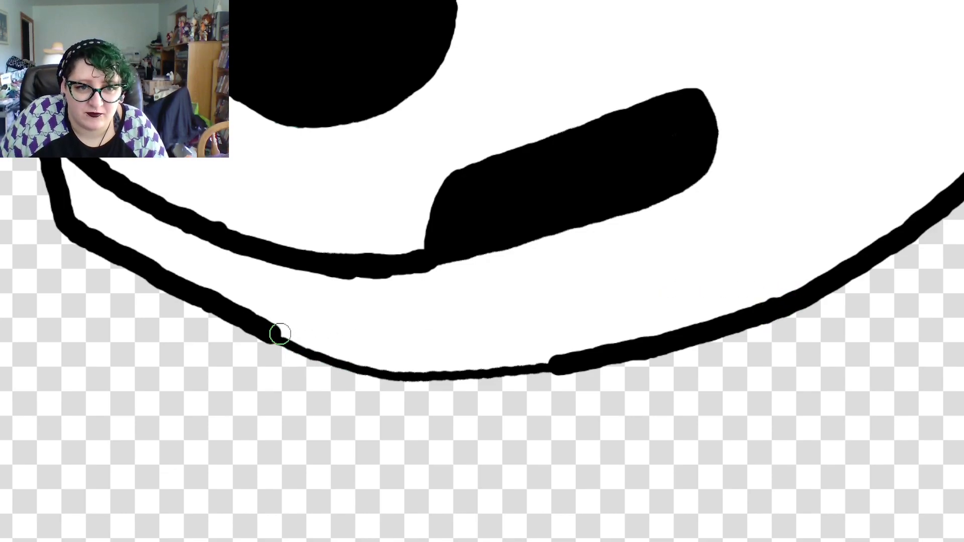
{"action": "left_click_drag", "start_coordinate": [279, 334], "coordinate": [372, 371]}
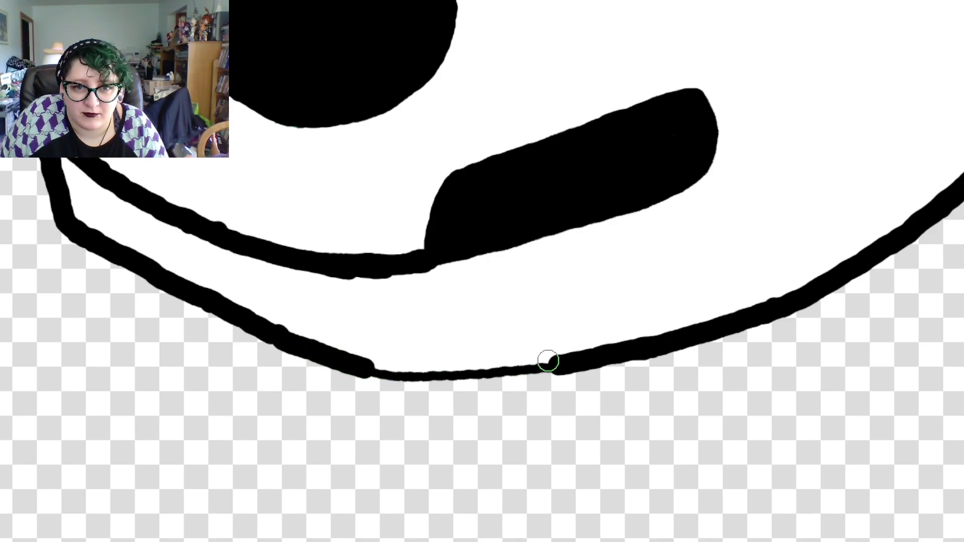
{"action": "mouse_move", "coordinate": [553, 365]}
{"action": "left_mouse_down"}
{"action": "mouse_move", "coordinate": [440, 377]}
{"action": "mouse_move", "coordinate": [349, 358]}
{"action": "left_mouse_up"}
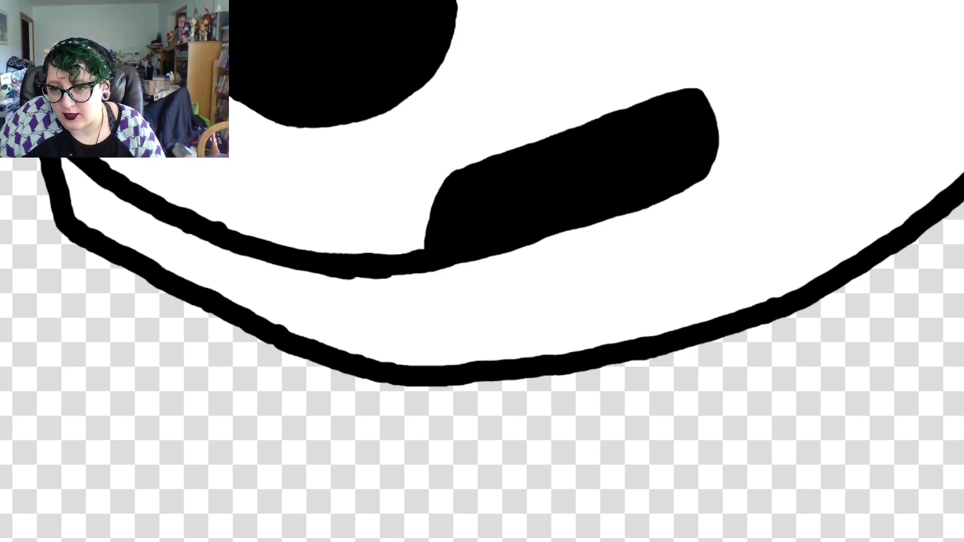
Review the whole skull-and-bow drawing, previewing its colours with soft proofing switched on and off again
{"action": "key", "text": "ctrl+minus"}
{"action": "key", "text": "ctrl+minus"}
{"action": "key", "text": "ctrl+minus"}
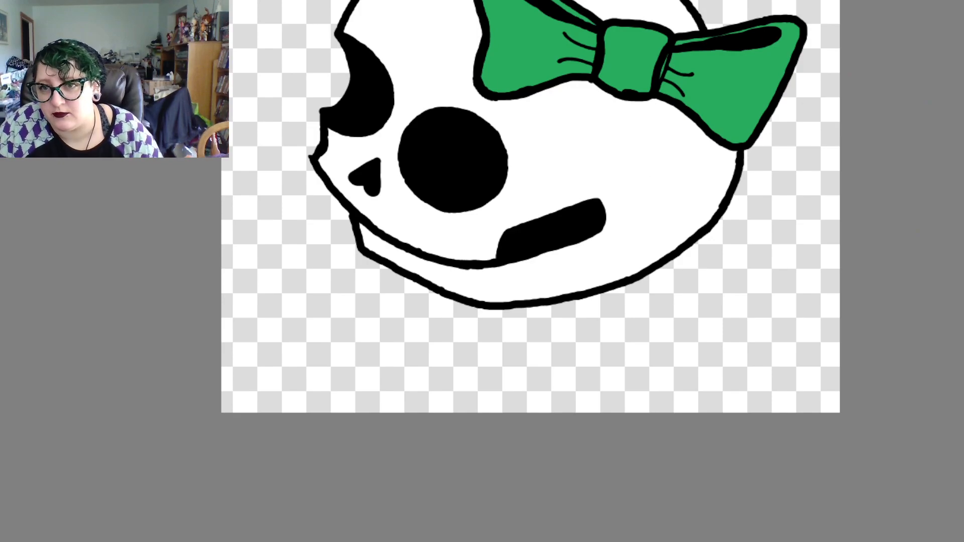
{"action": "scroll", "coordinate": [530, 271], "scroll_direction": "up", "scroll_amount": 5}
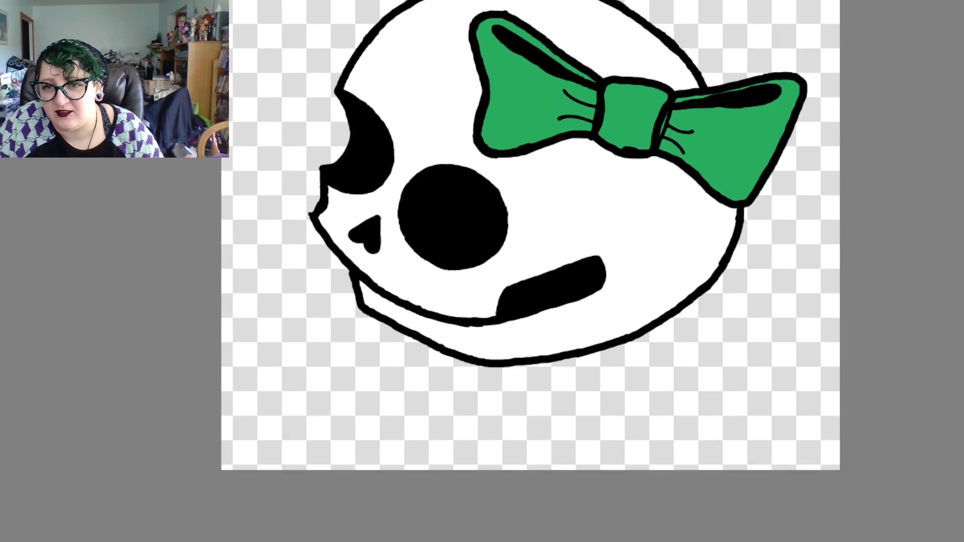
{"action": "scroll", "coordinate": [530, 271], "scroll_direction": "down", "scroll_amount": 1}
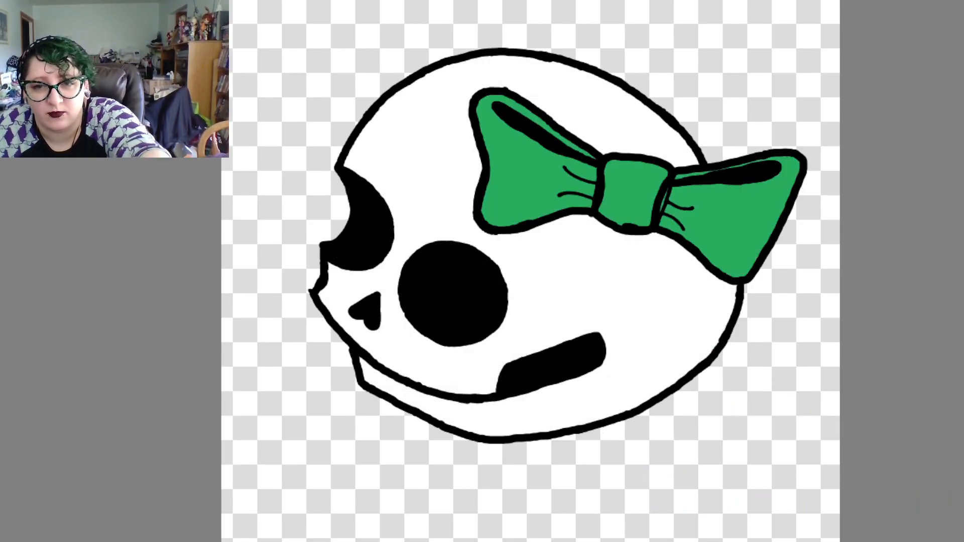
{"action": "key", "text": "ctrl+y"}
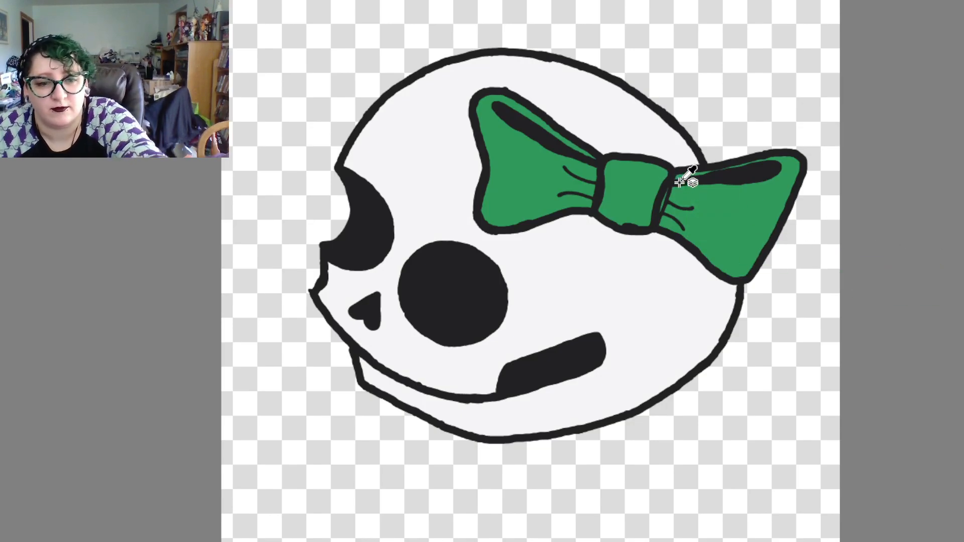
{"action": "key", "text": "ctrl+y"}
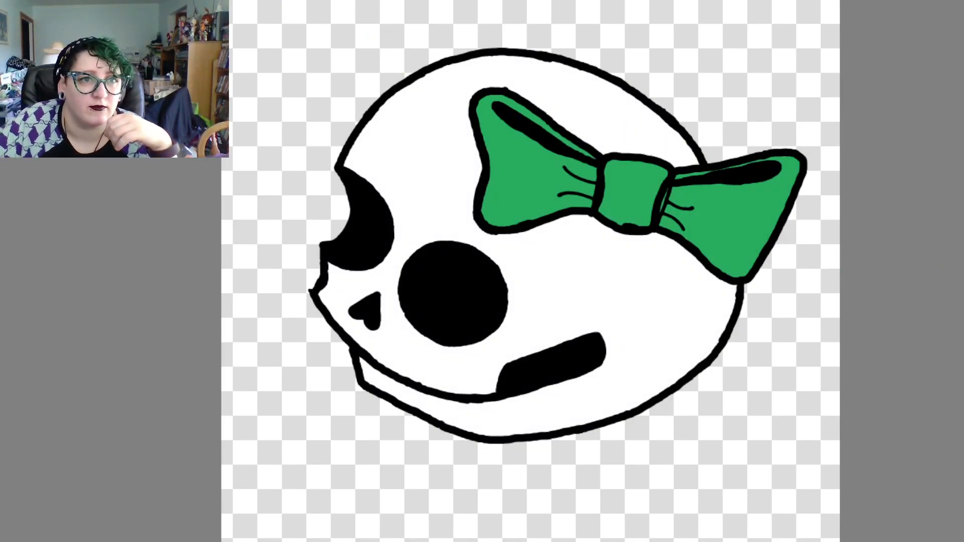
{"action": "key", "text": "ctrl+z"}
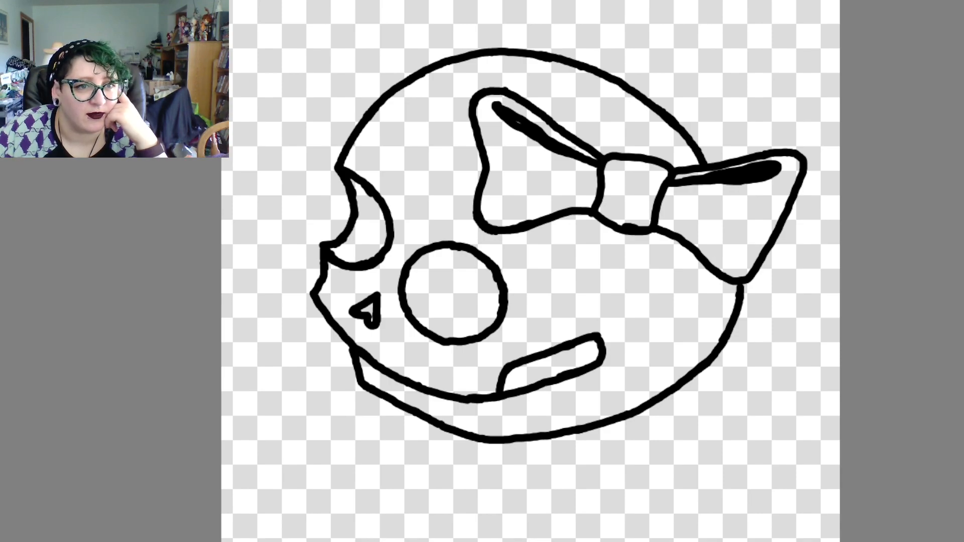
Fill the bow's loops, knot and the narrow strip above the right fold with green, and fill the skull and jaw with white
{"action": "left_click", "coordinate": [534, 177]}
{"action": "left_click", "coordinate": [633, 193]}
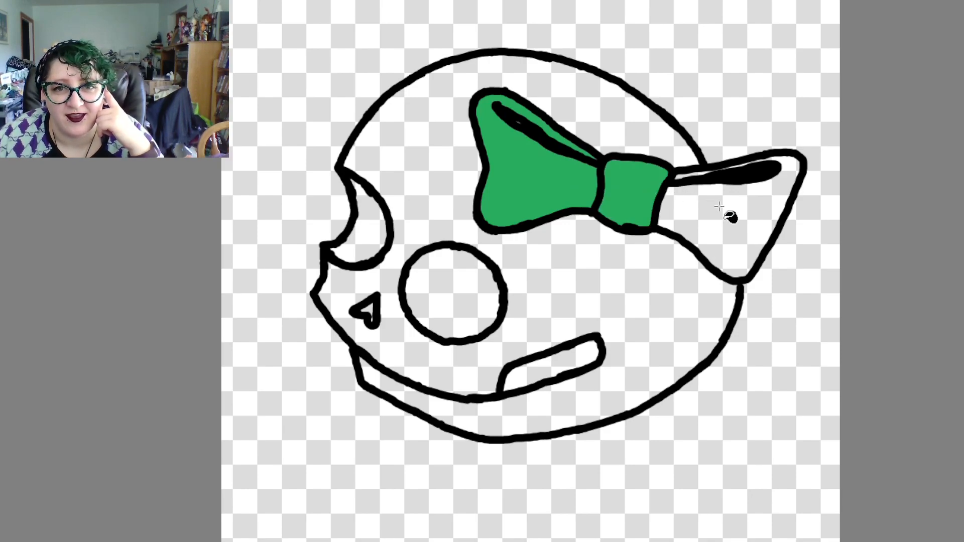
{"action": "left_click", "coordinate": [727, 210]}
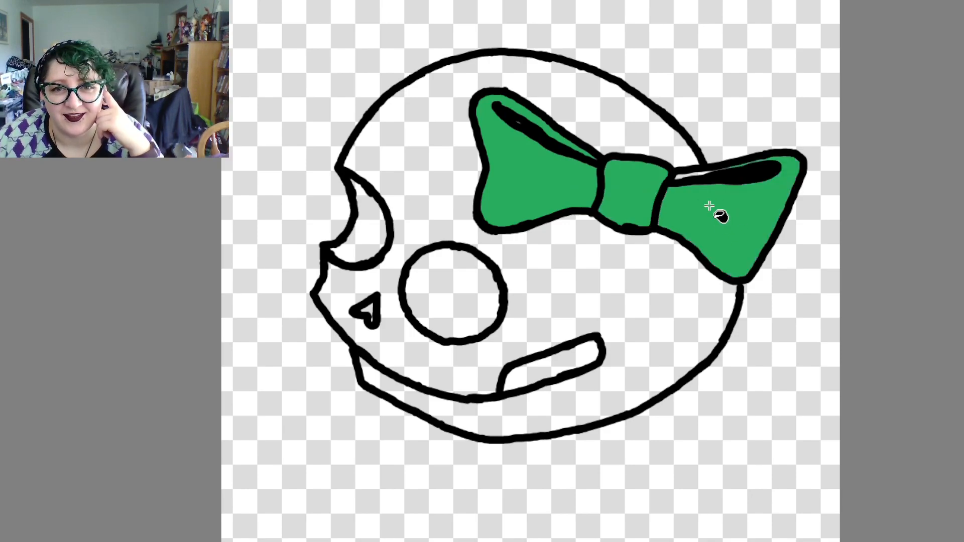
{"action": "left_click", "coordinate": [685, 174]}
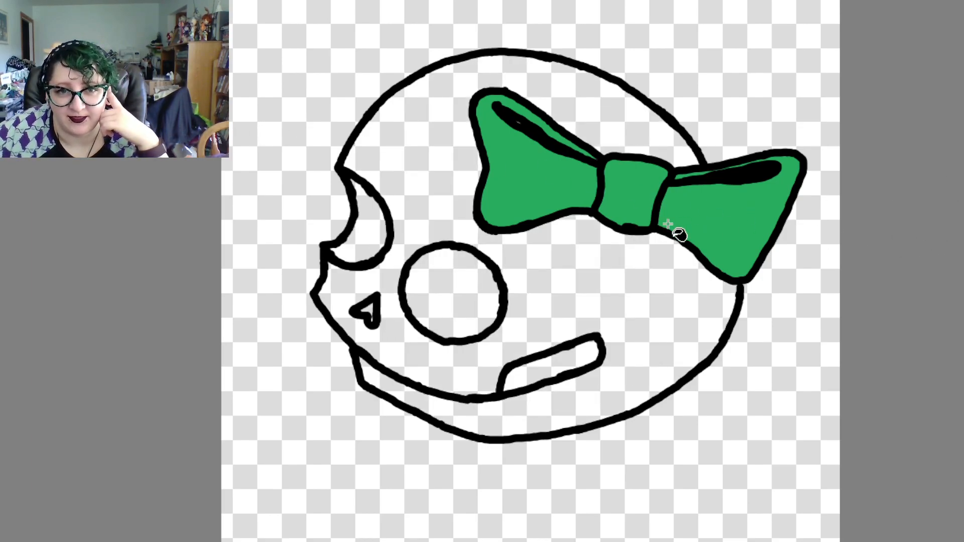
{"action": "left_click", "coordinate": [573, 245]}
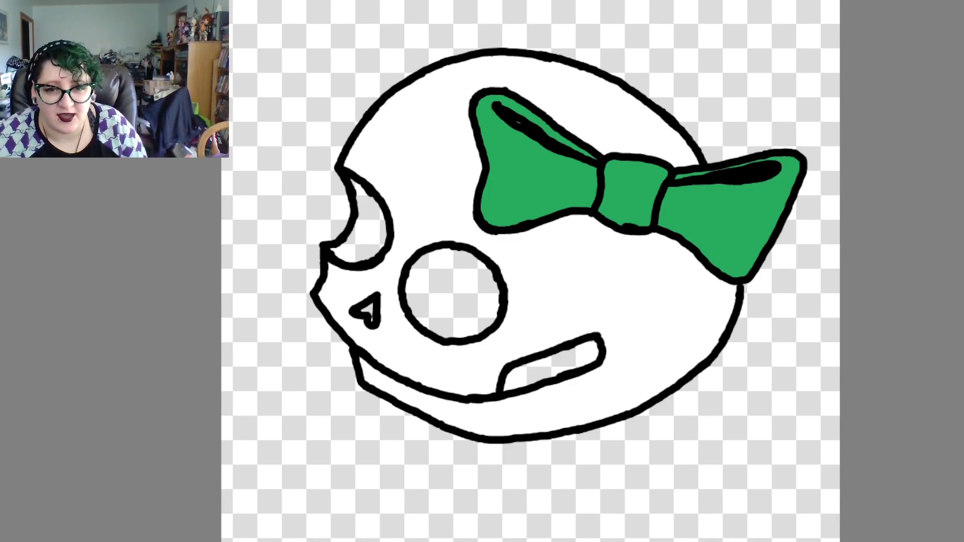
Examine the green and white fills up close along the thick black outlines of the bow and skull
{"action": "scroll", "coordinate": [531, 271], "scroll_direction": "right", "scroll_amount": 5}
{"action": "scroll", "coordinate": [531, 271], "scroll_direction": "left", "scroll_amount": 12}
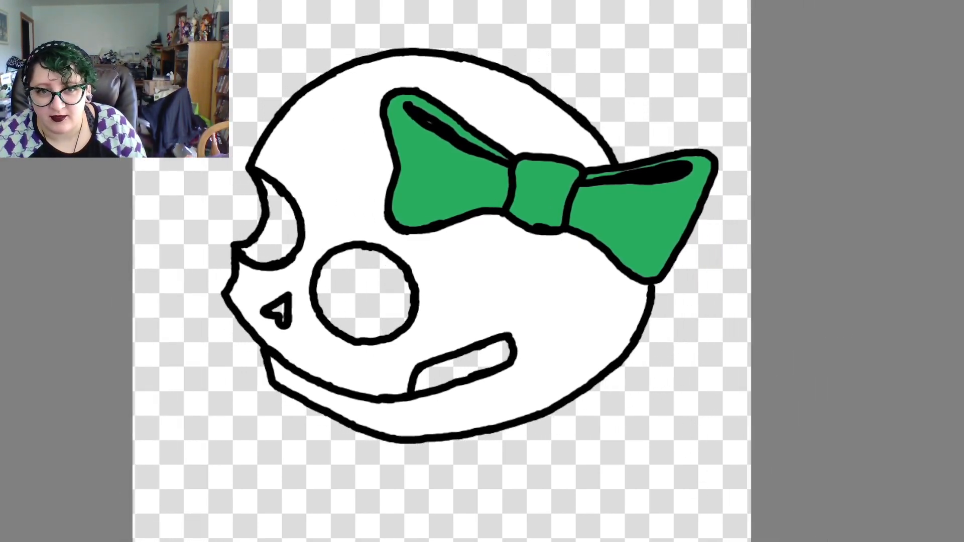
{"action": "scroll", "coordinate": [627, 271], "scroll_direction": "right", "scroll_amount": 2}
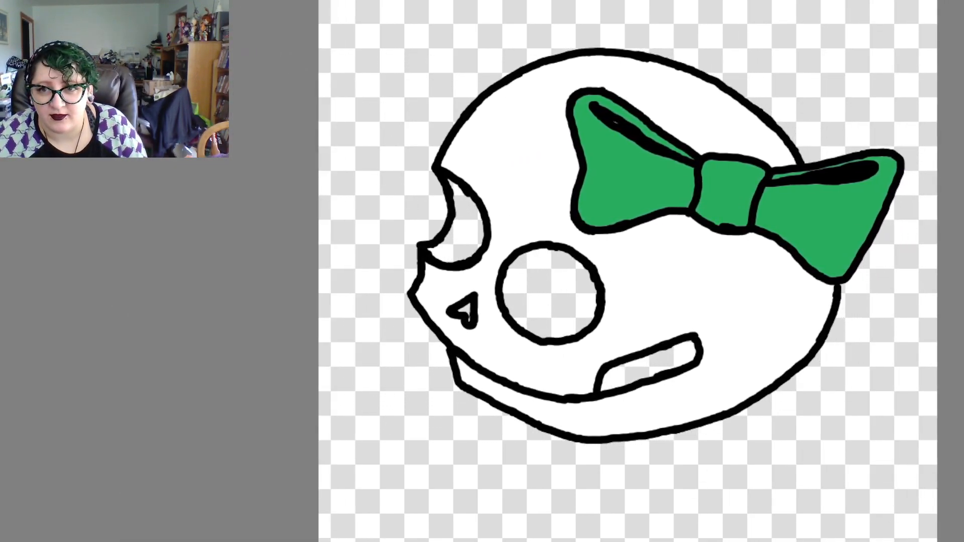
{"action": "scroll", "coordinate": [628, 271], "scroll_direction": "down", "scroll_amount": 1}
{"action": "scroll", "coordinate": [627, 271], "scroll_direction": "up", "scroll_amount": 6}
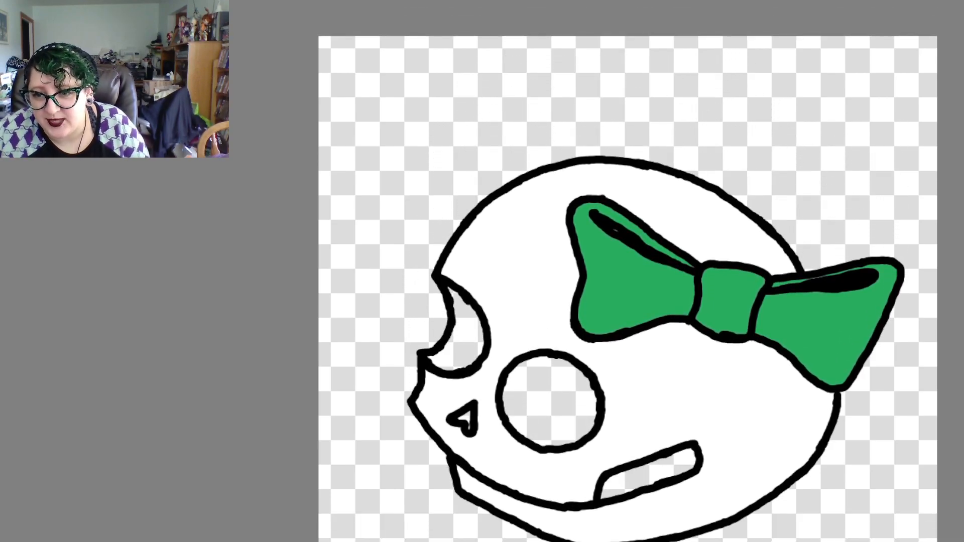
{"action": "scroll", "coordinate": [537, 265], "scroll_direction": "up", "scroll_amount": 5}
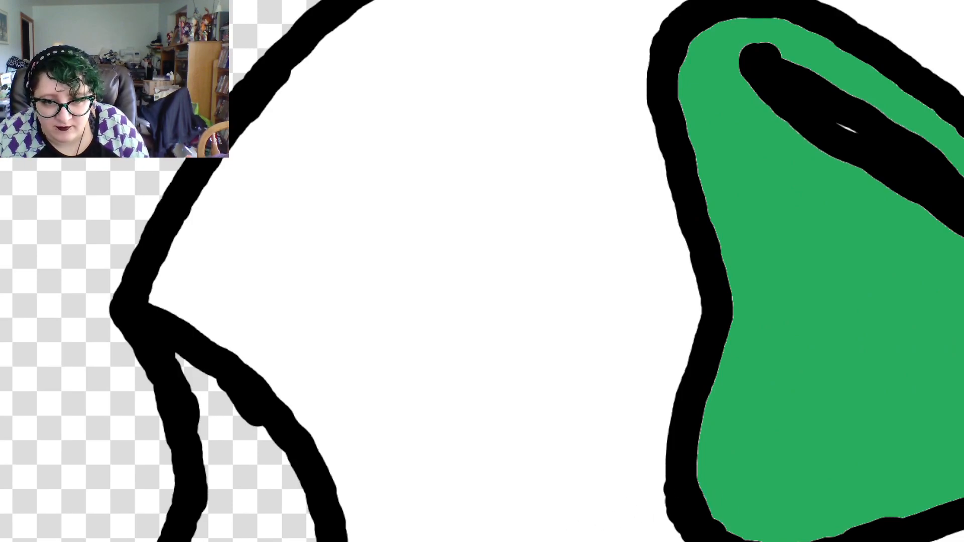
{"action": "scroll", "coordinate": [482, 271], "scroll_direction": "right", "scroll_amount": 10}
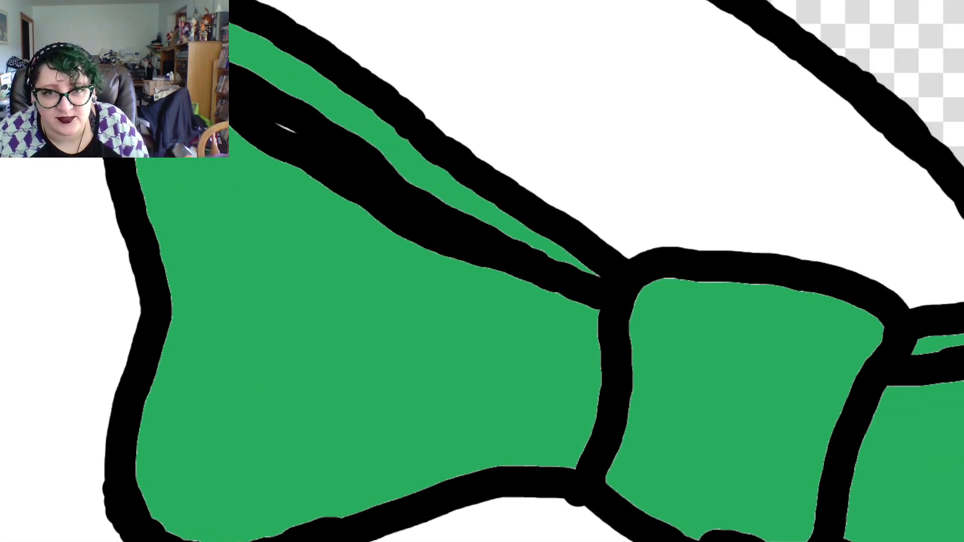
{"action": "scroll", "coordinate": [482, 271], "scroll_direction": "left", "scroll_amount": 2}
{"action": "scroll", "coordinate": [482, 271], "scroll_direction": "left", "scroll_amount": 1}
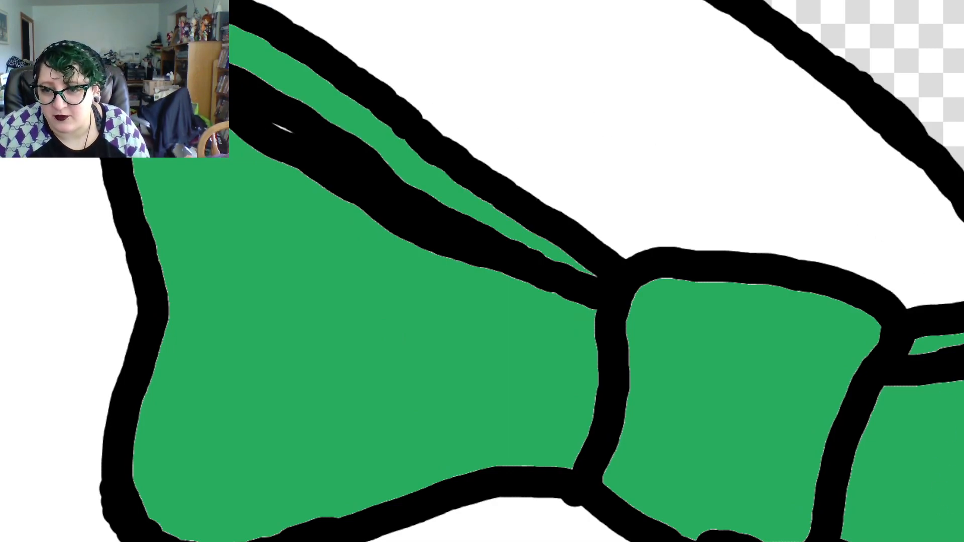
{"action": "scroll", "coordinate": [539, 264], "scroll_direction": "down", "scroll_amount": 4}
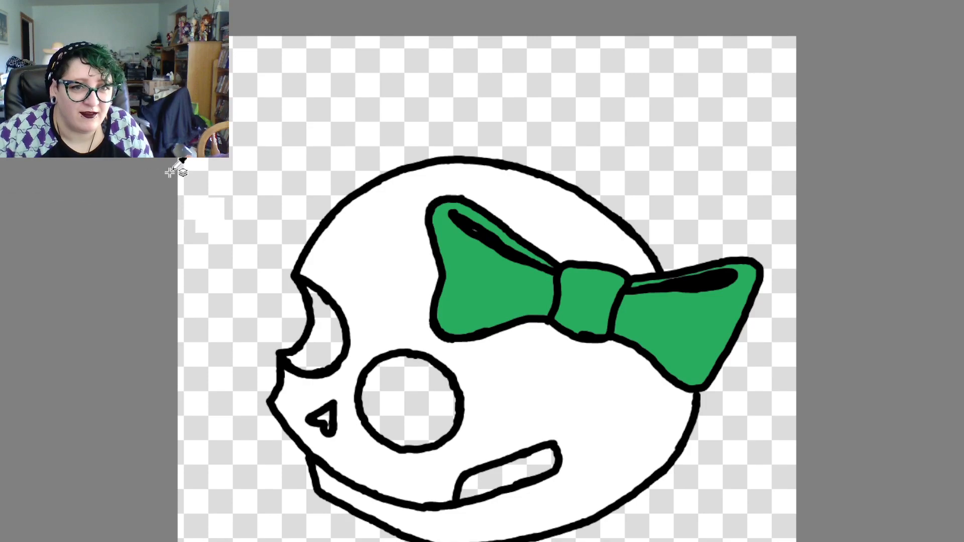
Sample the outline's black and fill both eye sockets, the nose hole and the slanted cheek slot with it
{"action": "left_click", "coordinate": [323, 289], "text": "ctrl"}
{"action": "left_click", "coordinate": [325, 289], "text": "ctrl"}
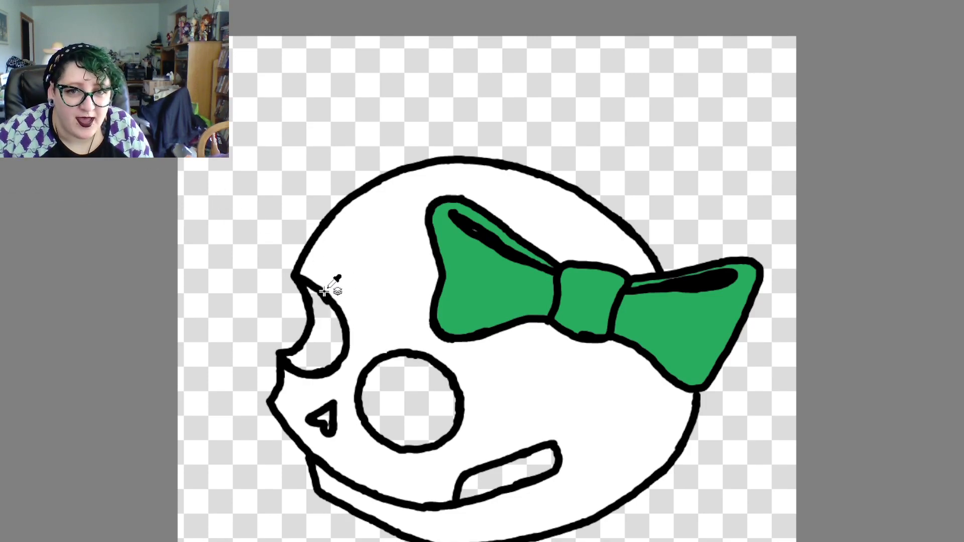
{"action": "left_click", "coordinate": [497, 232], "text": "ctrl"}
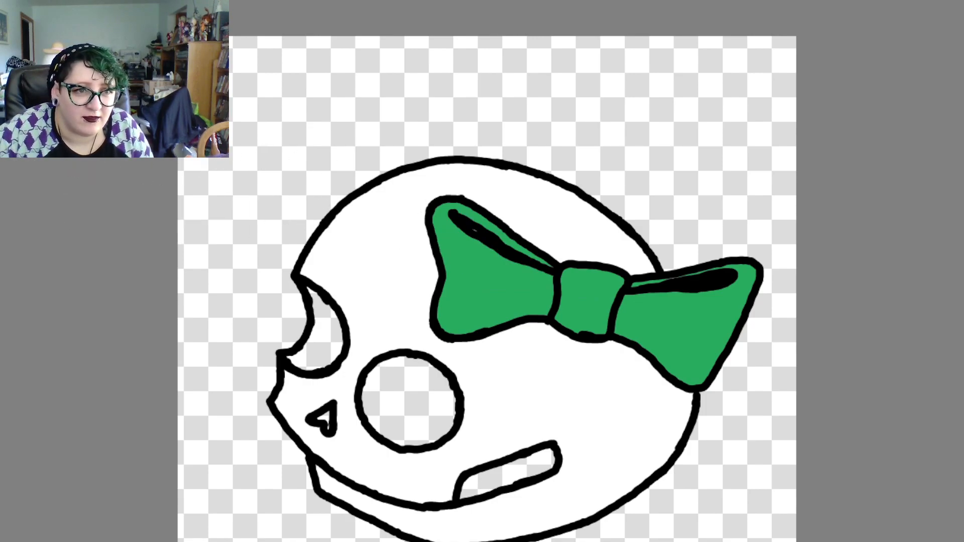
{"action": "left_click", "coordinate": [329, 342]}
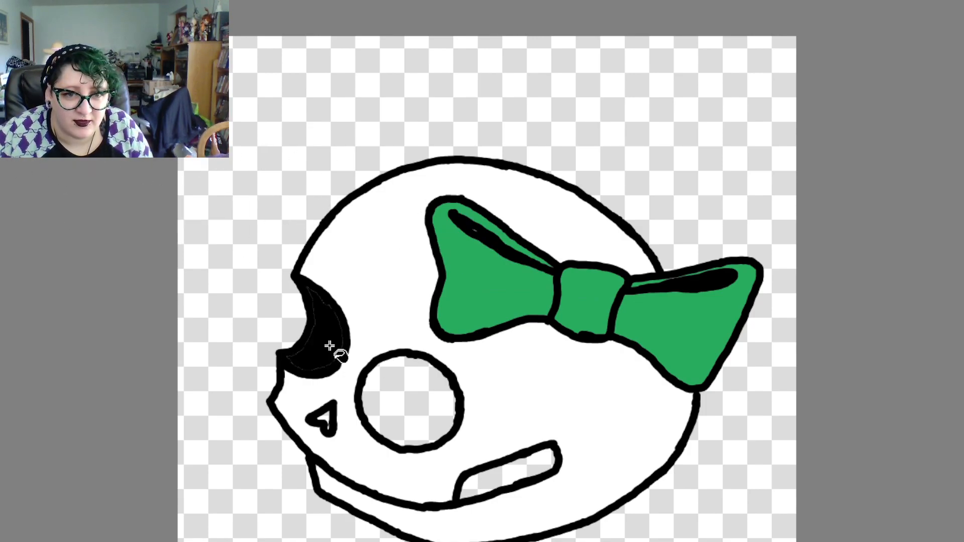
{"action": "left_click", "coordinate": [401, 374]}
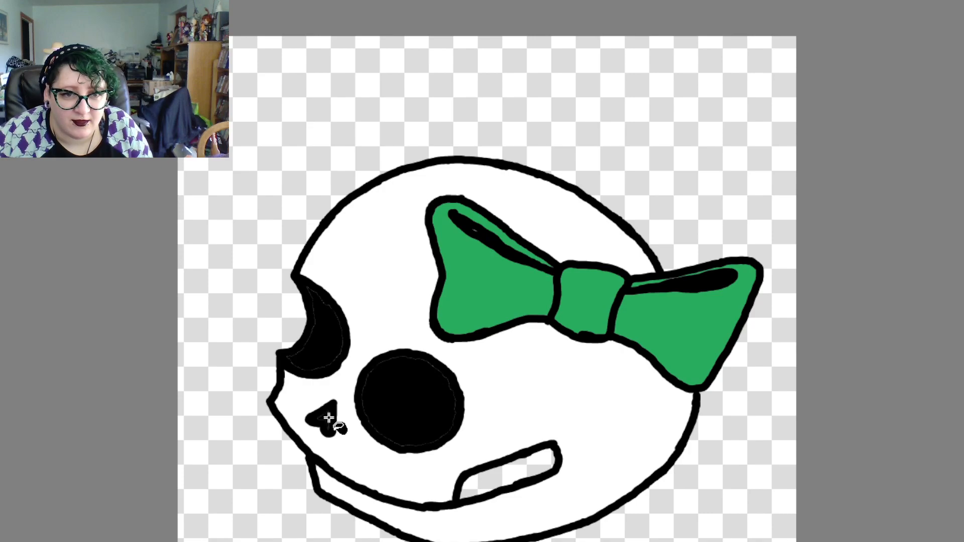
{"action": "left_click", "coordinate": [509, 463]}
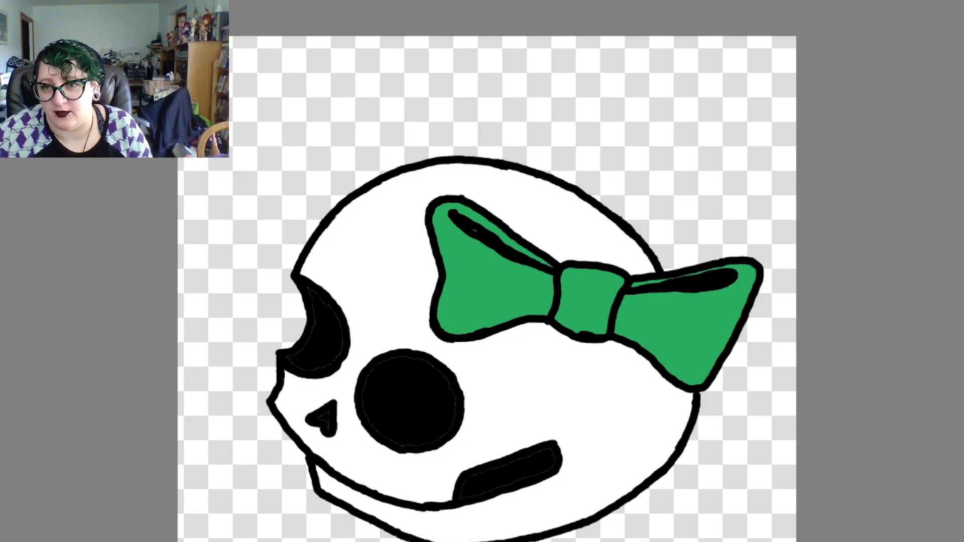
Try drawing a short arched black crease from the knot into the bow's left loop, near the loop's lower edge
{"action": "scroll", "coordinate": [487, 271], "scroll_direction": "down", "scroll_amount": 4}
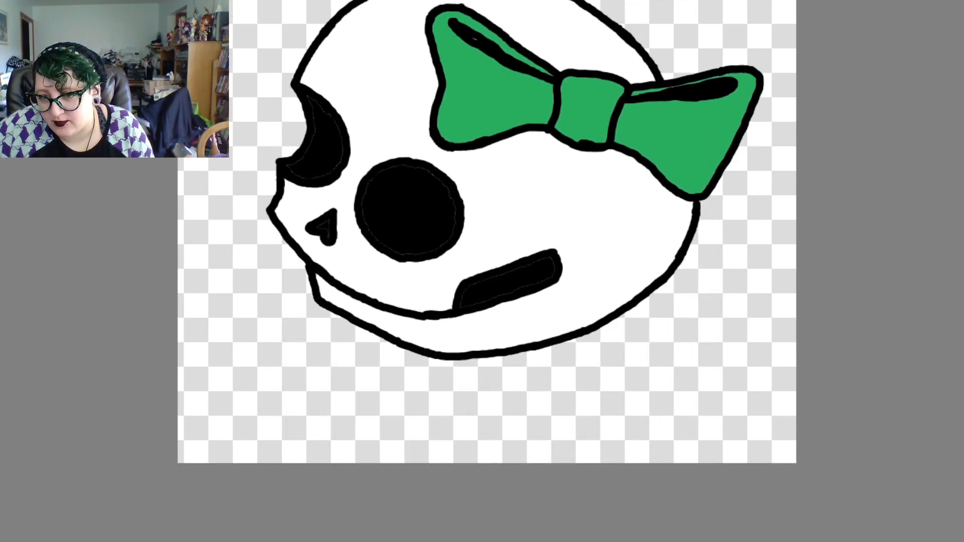
{"action": "scroll", "coordinate": [537, 263], "scroll_direction": "up", "scroll_amount": 3}
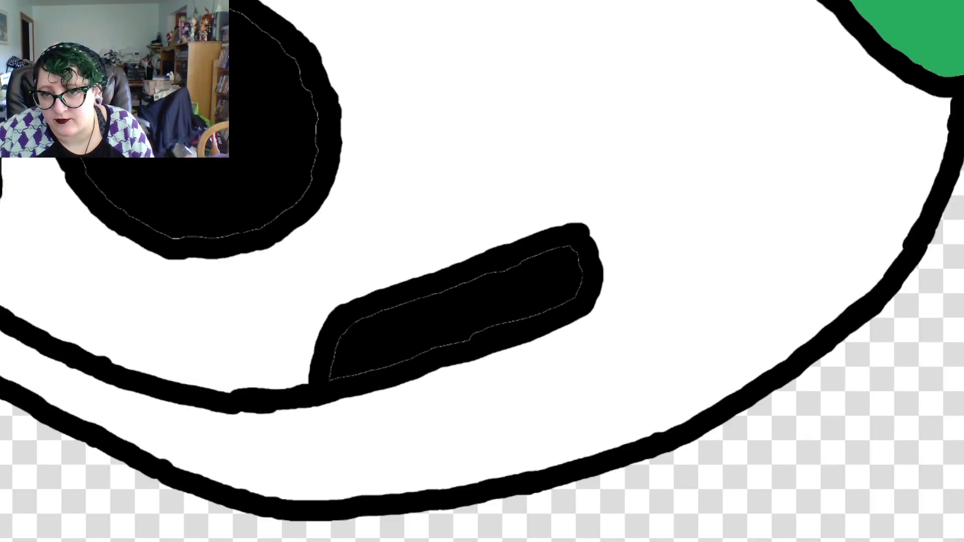
{"action": "scroll", "coordinate": [482, 271], "scroll_direction": "up", "scroll_amount": 10}
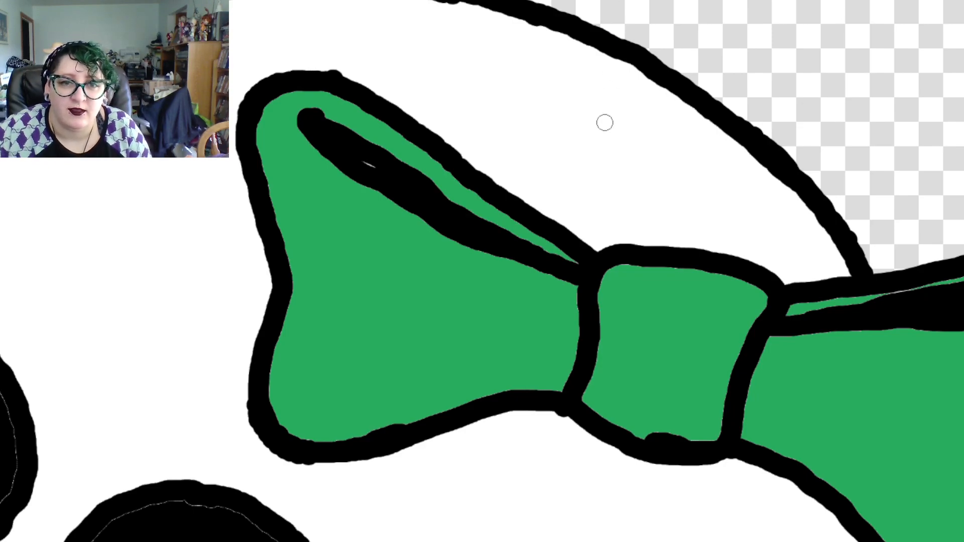
{"action": "mouse_move", "coordinate": [570, 373]}
{"action": "left_mouse_down"}
{"action": "mouse_move", "coordinate": [552, 355]}
{"action": "mouse_move", "coordinate": [507, 380]}
{"action": "left_mouse_up"}
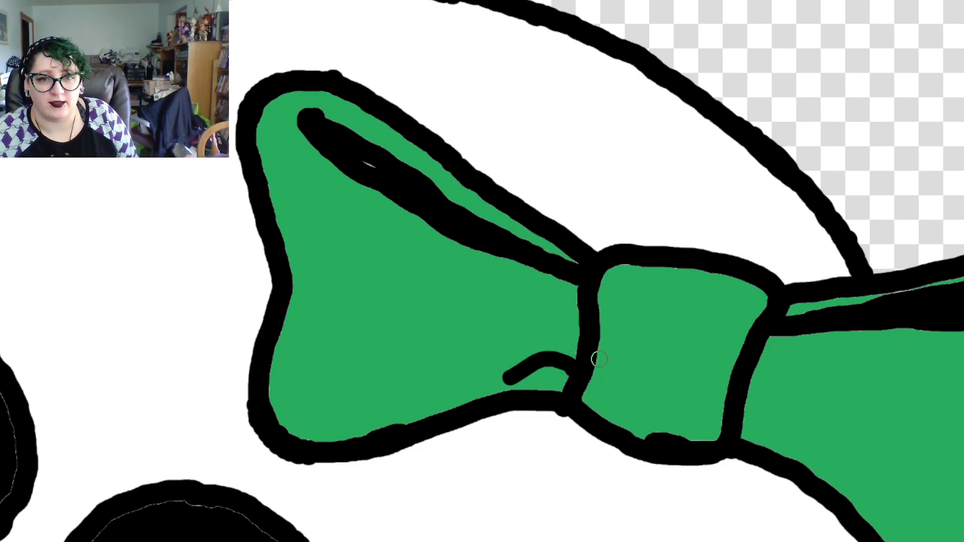
{"action": "key", "text": "ctrl+z"}
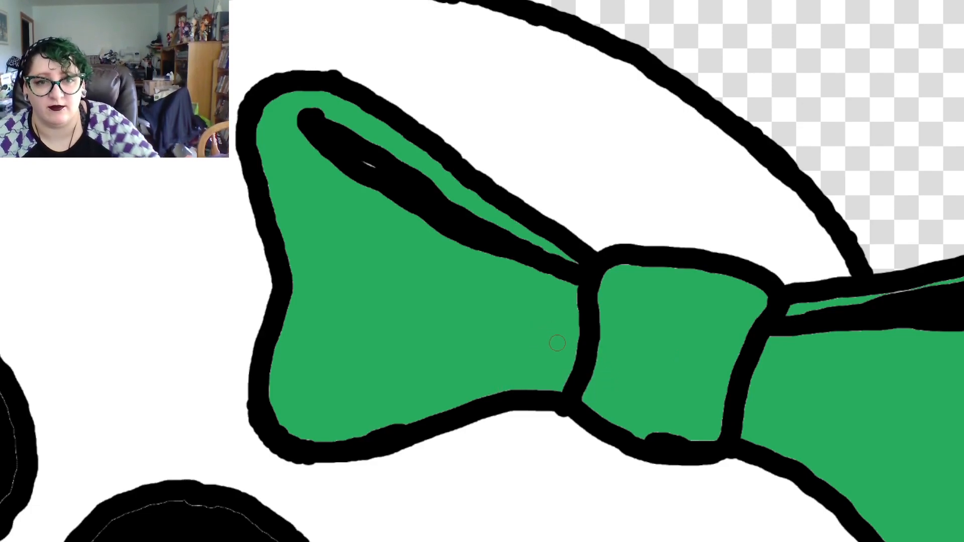
Try drawing two curved black creases in the bow's left loop and one nearly straight crease in its right loop
{"action": "mouse_move", "coordinate": [571, 365]}
{"action": "left_mouse_down"}
{"action": "mouse_move", "coordinate": [543, 349]}
{"action": "mouse_move", "coordinate": [490, 347]}
{"action": "left_mouse_up"}
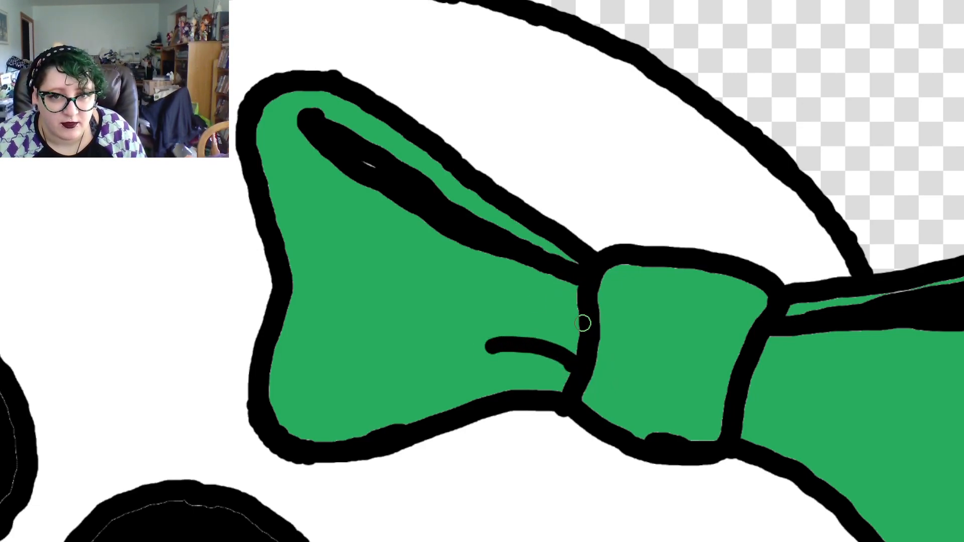
{"action": "left_click_drag", "start_coordinate": [582, 324], "coordinate": [467, 284]}
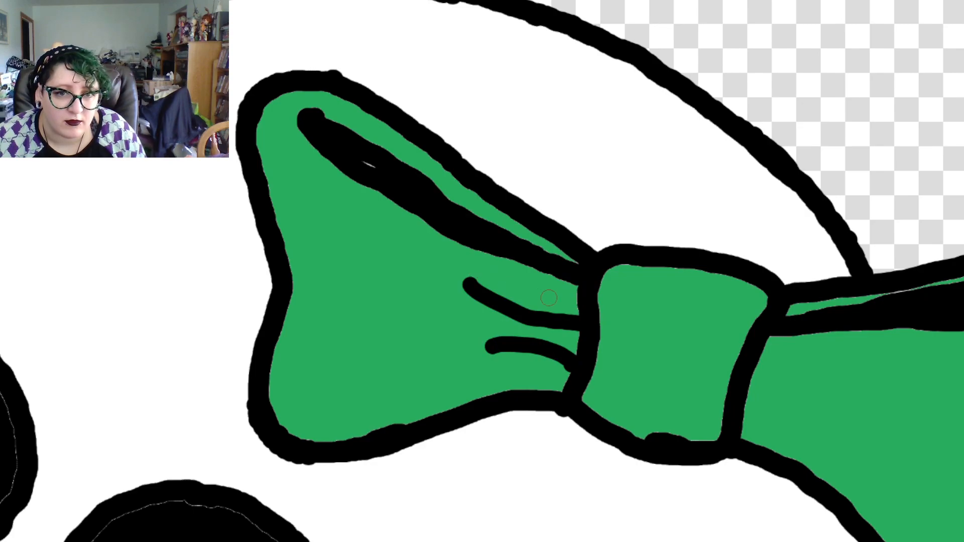
{"action": "key", "text": "ctrl"}
{"action": "key", "text": "ctrl+z"}
{"action": "key", "text": "ctrl+z"}
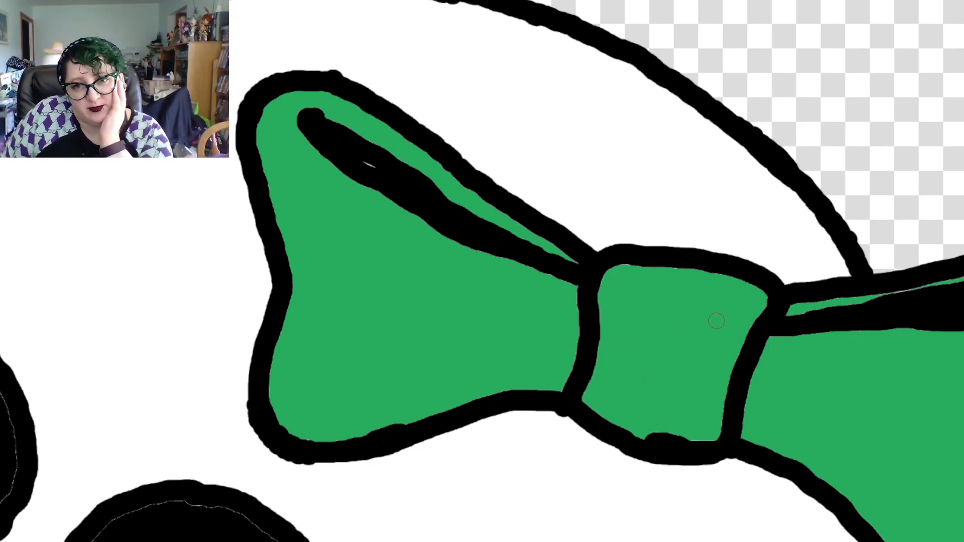
{"action": "left_click_drag", "start_coordinate": [754, 373], "coordinate": [852, 372]}
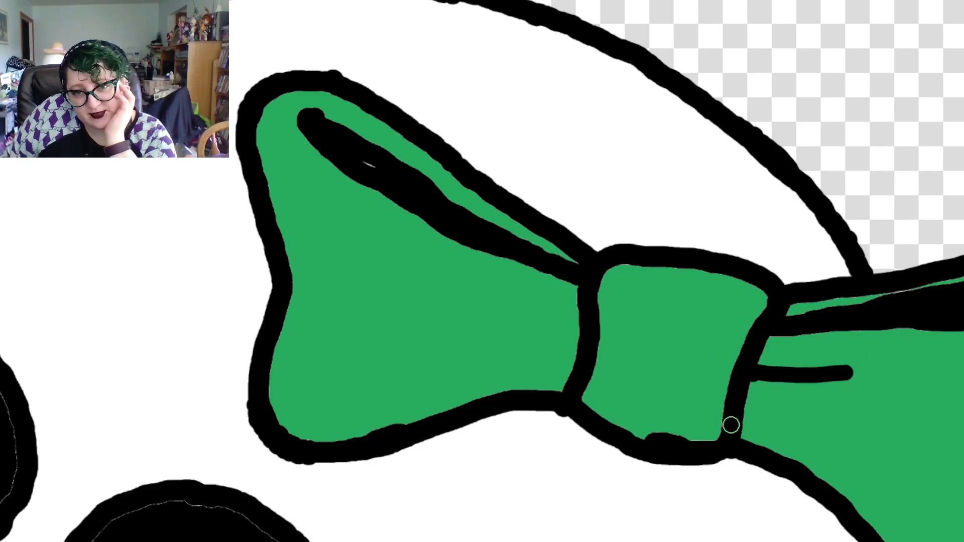
{"action": "key", "text": "ctrl+z"}
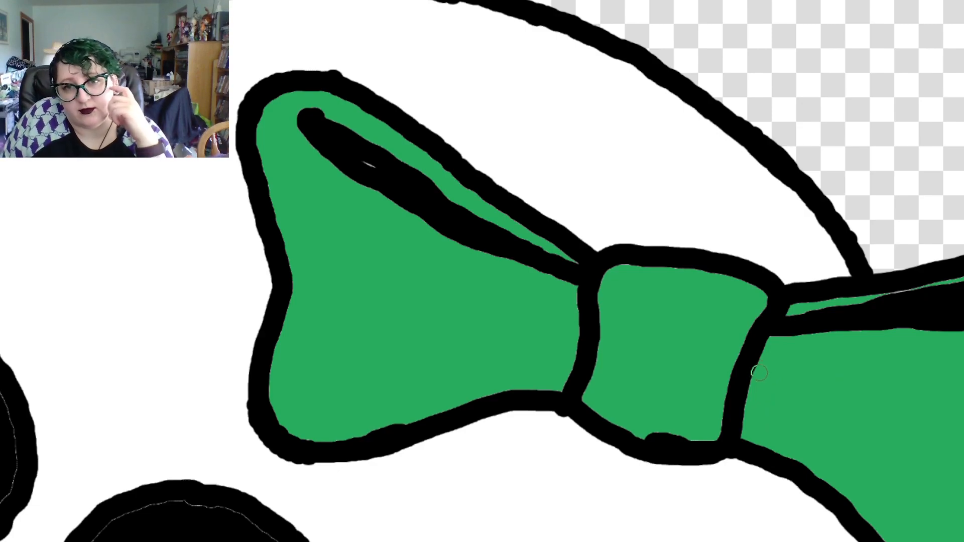
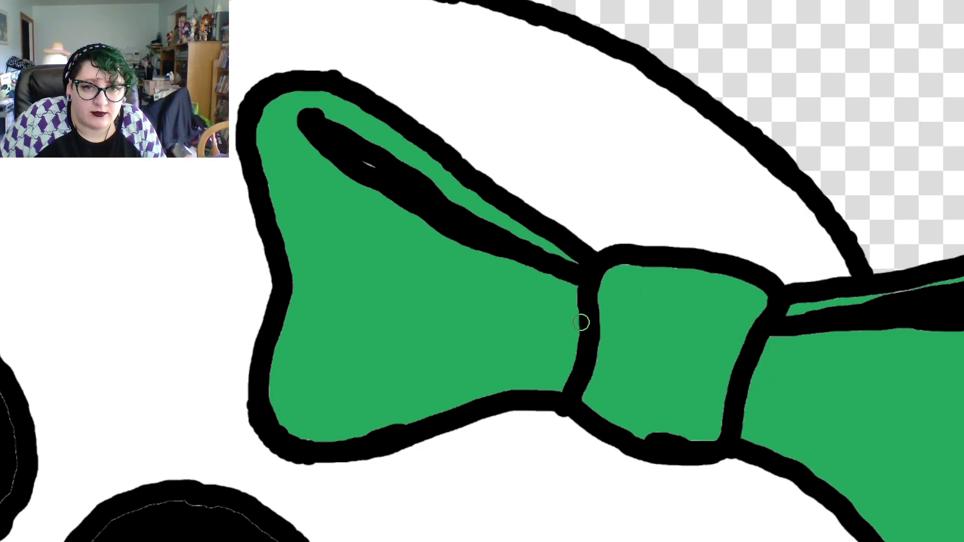
Try a short upper crease and a slanting row of black guide dots from the knot into the bow's left loop
{"action": "left_click_drag", "start_coordinate": [582, 325], "coordinate": [496, 288]}
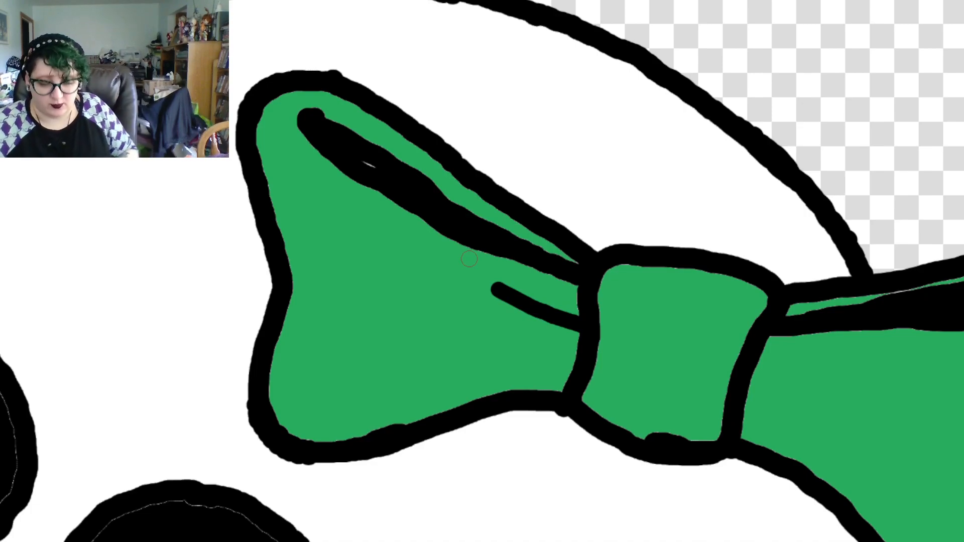
{"action": "key", "text": "ctrl+z"}
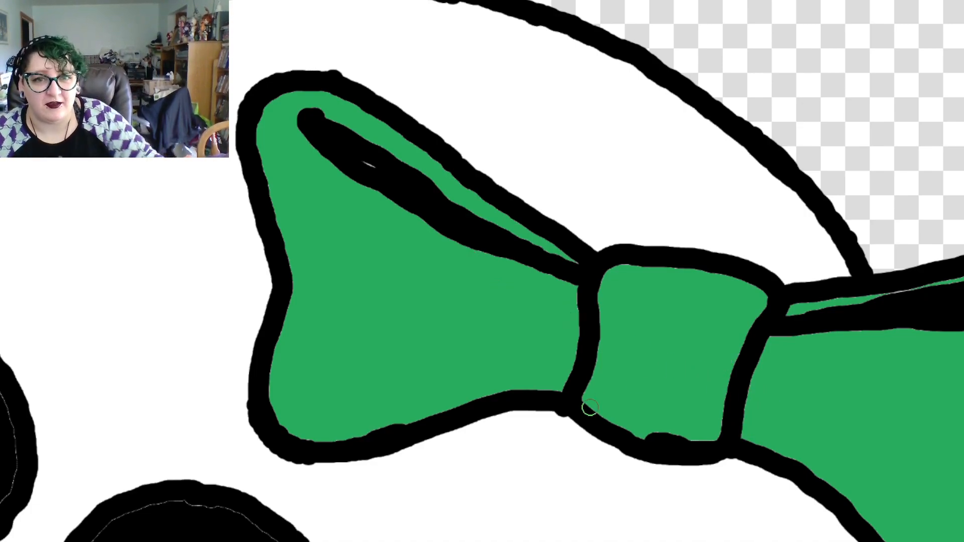
{"action": "left_click", "coordinate": [574, 322]}
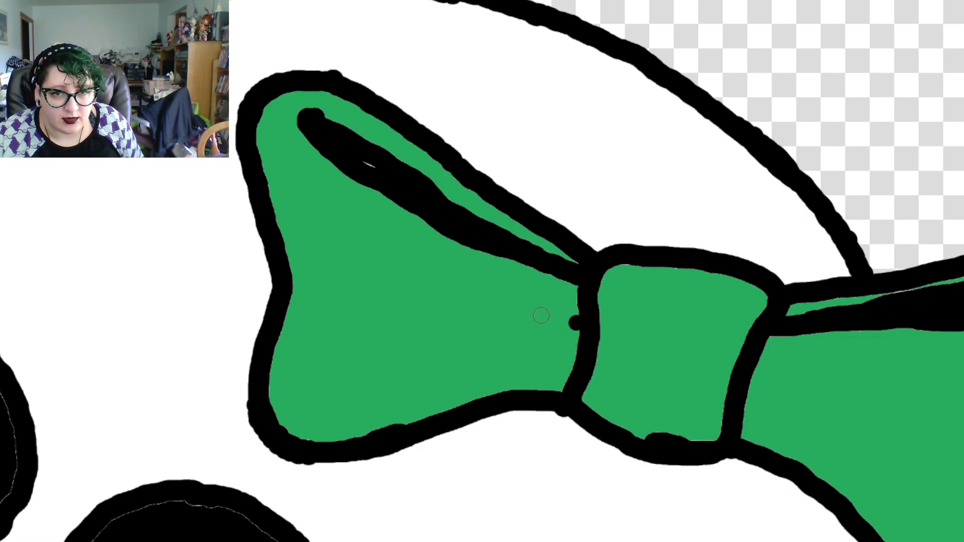
{"action": "left_click", "coordinate": [549, 322]}
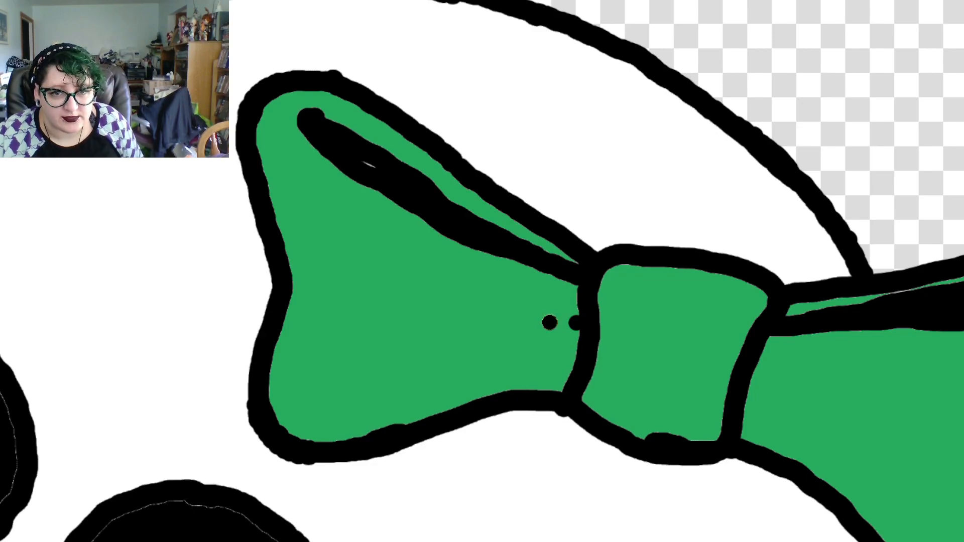
{"action": "left_click", "coordinate": [514, 316]}
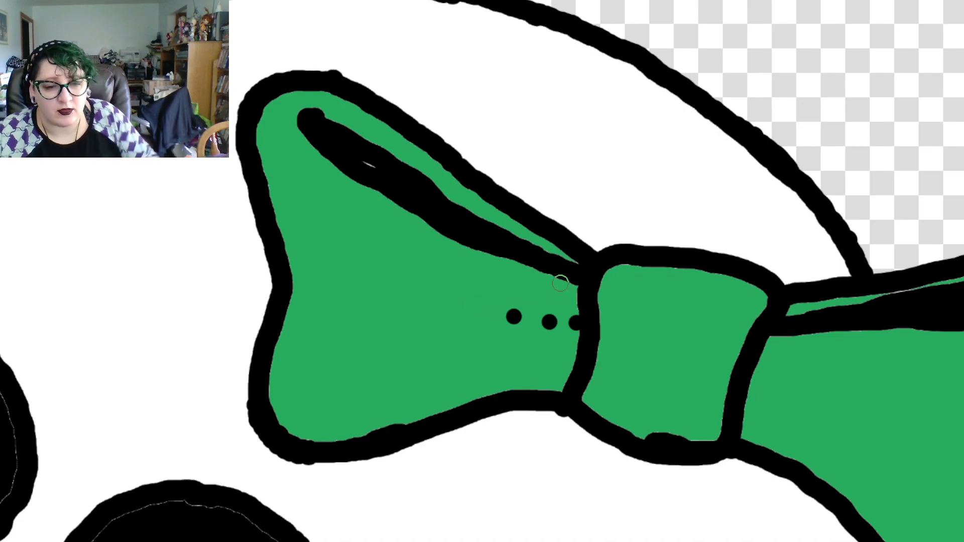
{"action": "key", "text": "ctrl+z"}
{"action": "key", "text": "ctrl+z"}
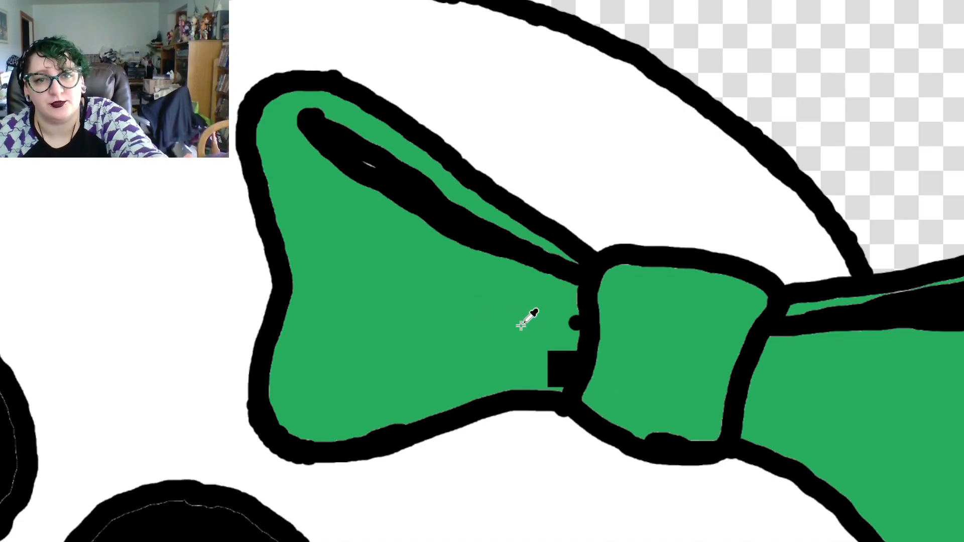
{"action": "left_click", "coordinate": [549, 318]}
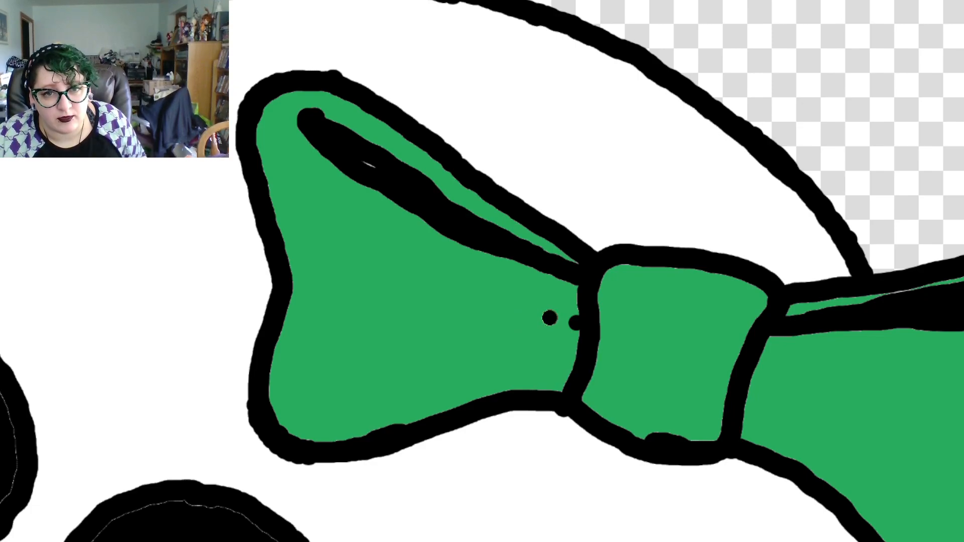
{"action": "left_click", "coordinate": [514, 312]}
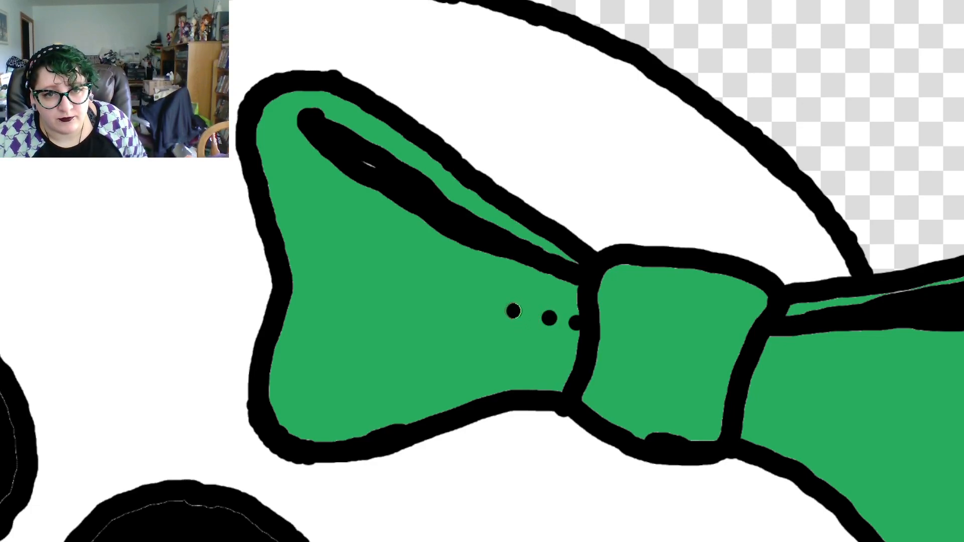
{"action": "left_click", "coordinate": [483, 300]}
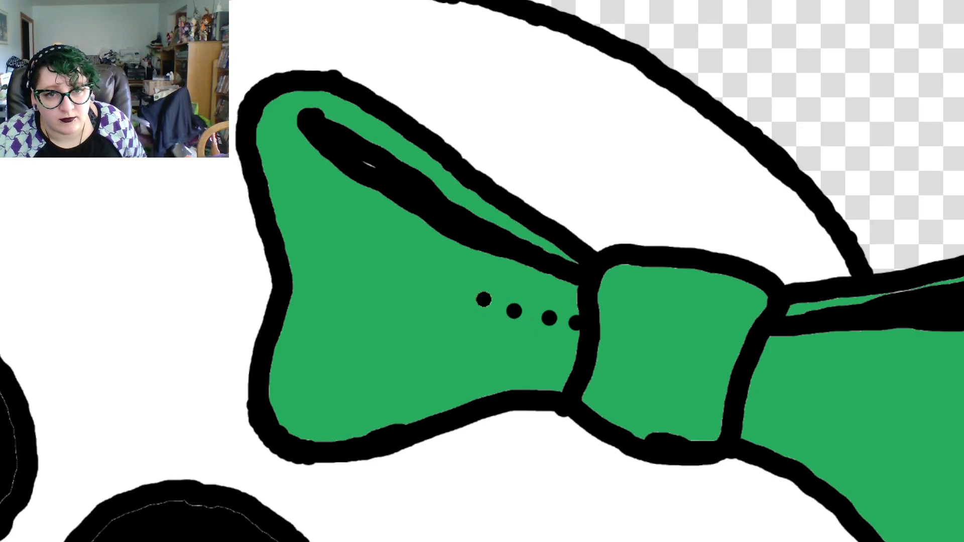
{"action": "key", "text": "ctrl+z"}
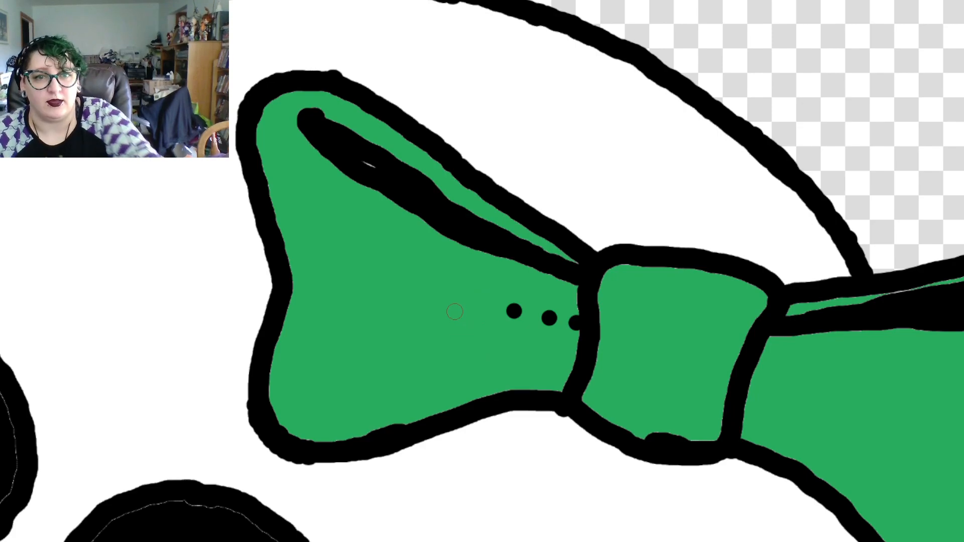
{"action": "left_click", "coordinate": [479, 301]}
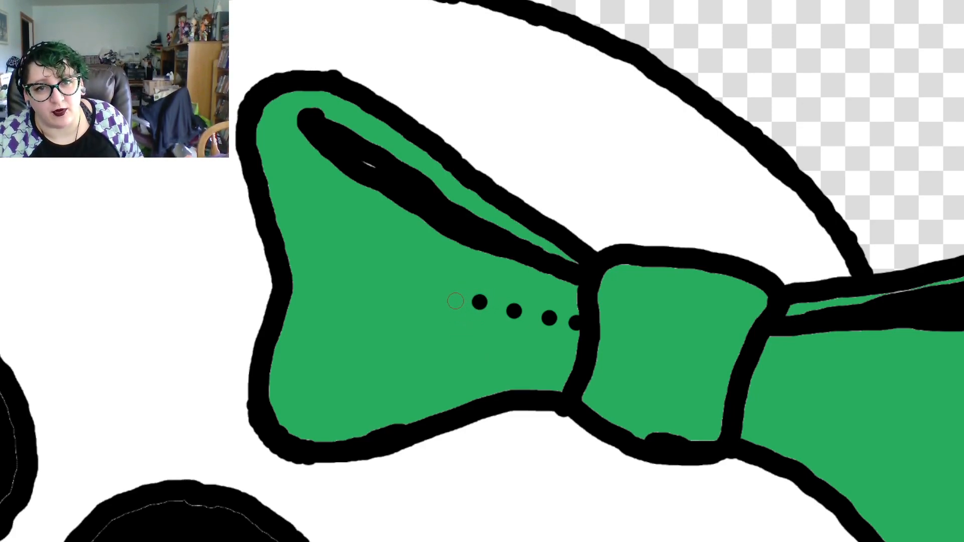
{"action": "left_click", "coordinate": [444, 289]}
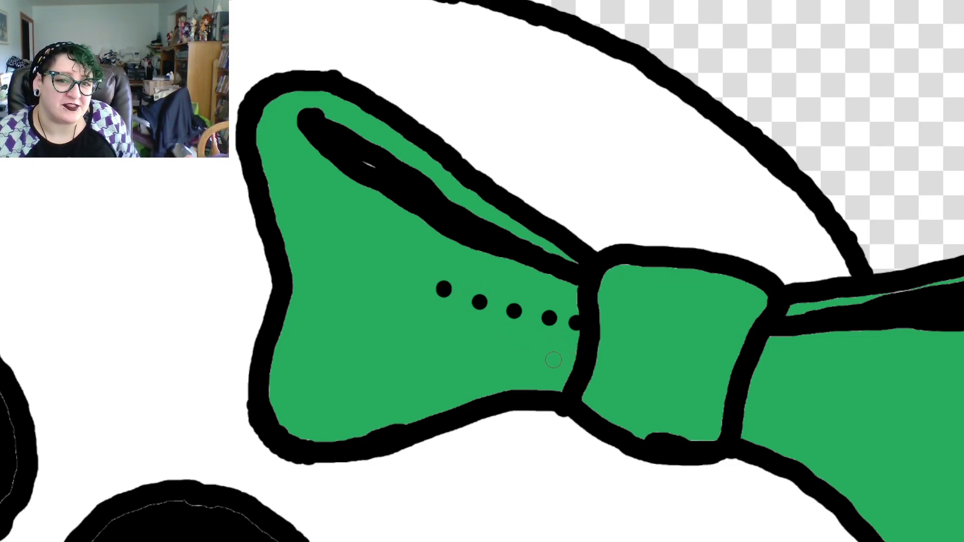
Try placing a lower row of black guide dots from the knot into the left loop and joining its outermost dots
{"action": "left_click", "coordinate": [573, 361]}
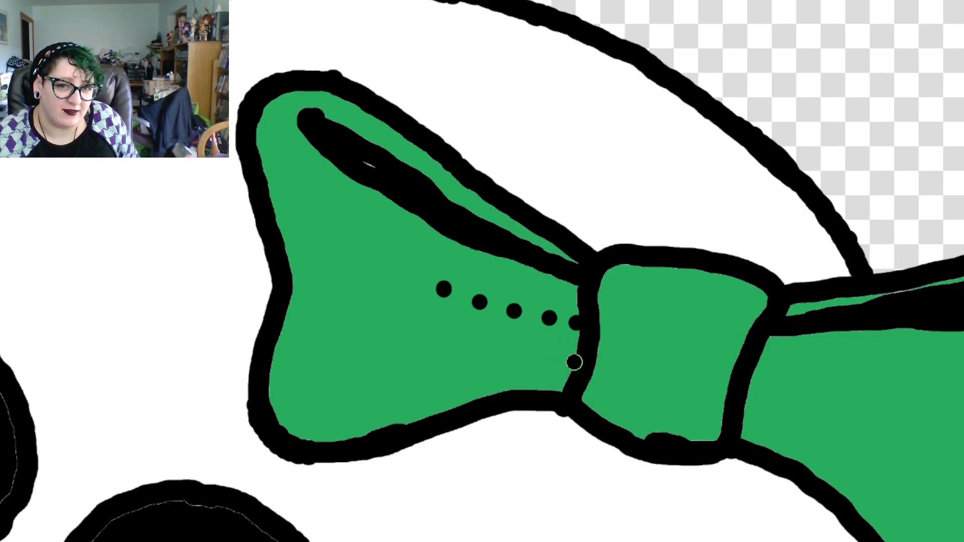
{"action": "left_click", "coordinate": [537, 359]}
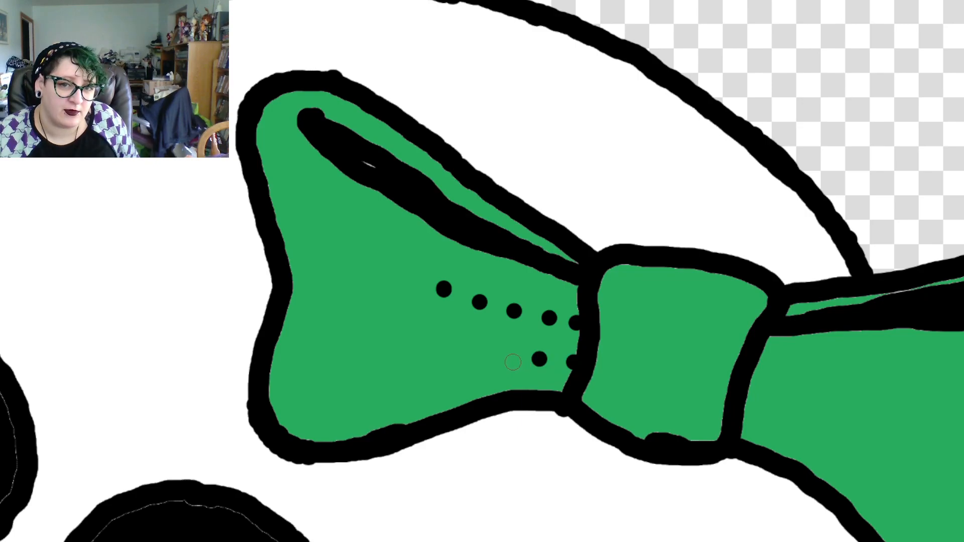
{"action": "left_click", "coordinate": [512, 361]}
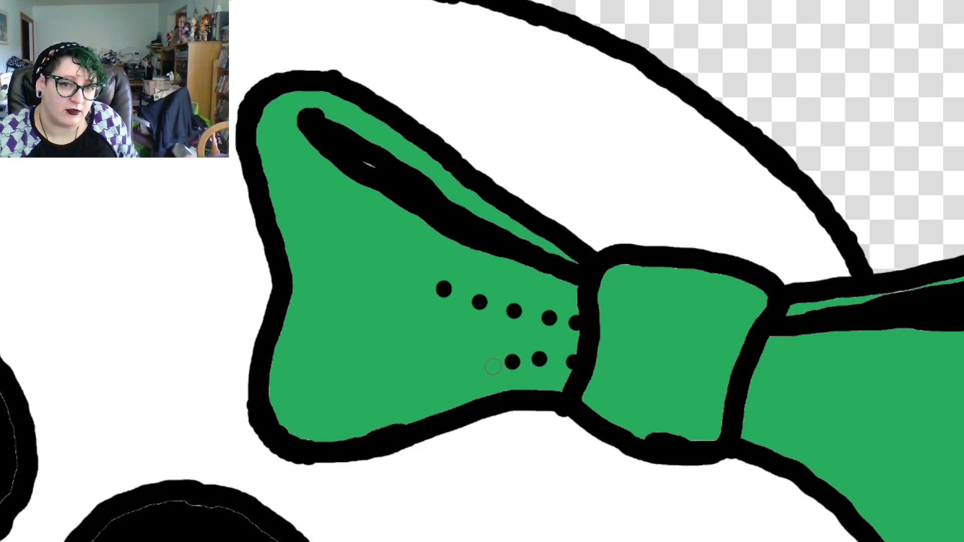
{"action": "left_click", "coordinate": [493, 367]}
{"action": "left_click_drag", "start_coordinate": [500, 363], "coordinate": [505, 361]}
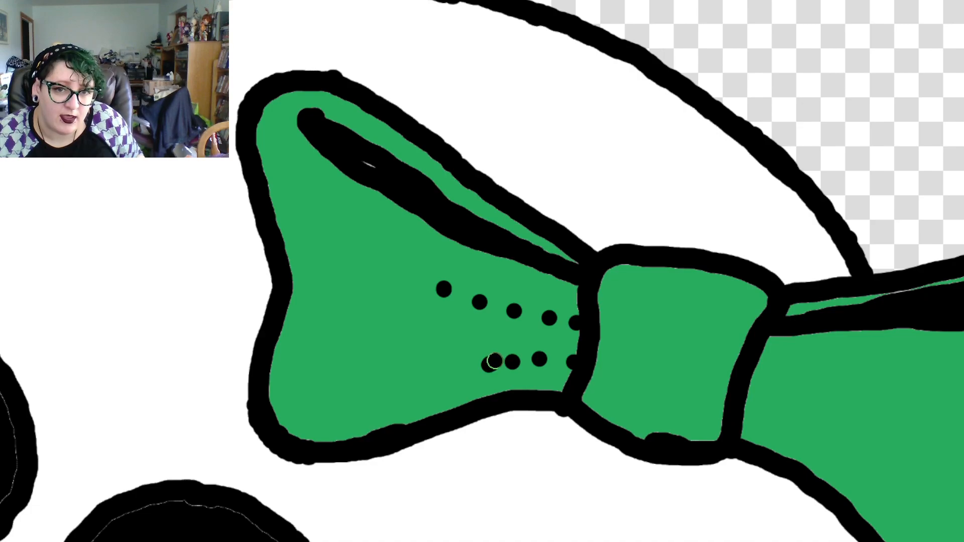
{"action": "key", "text": "ctrl+z"}
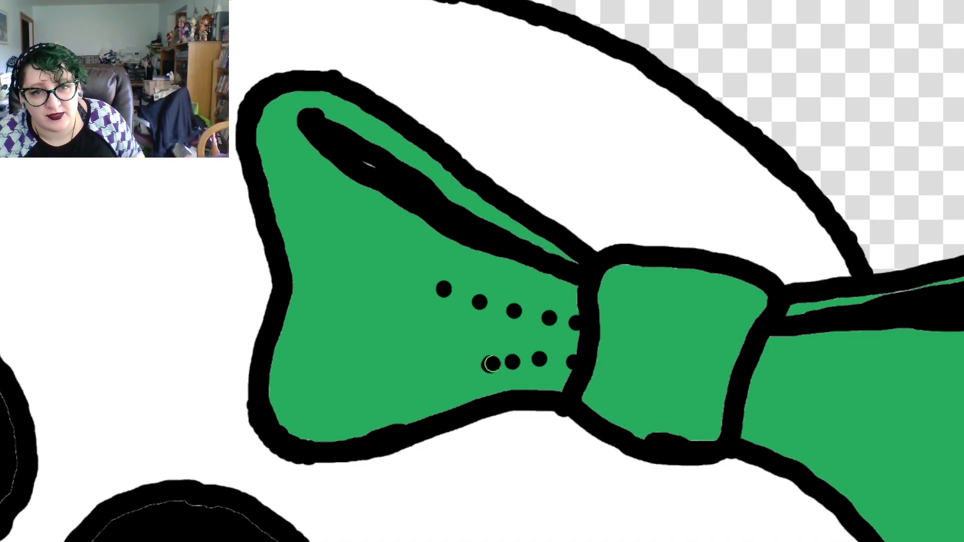
{"action": "mouse_move", "coordinate": [496, 362]}
{"action": "left_mouse_down"}
{"action": "mouse_move", "coordinate": [522, 355]}
{"action": "mouse_move", "coordinate": [513, 361]}
{"action": "left_mouse_up"}
{"action": "key", "text": "ctrl+z"}
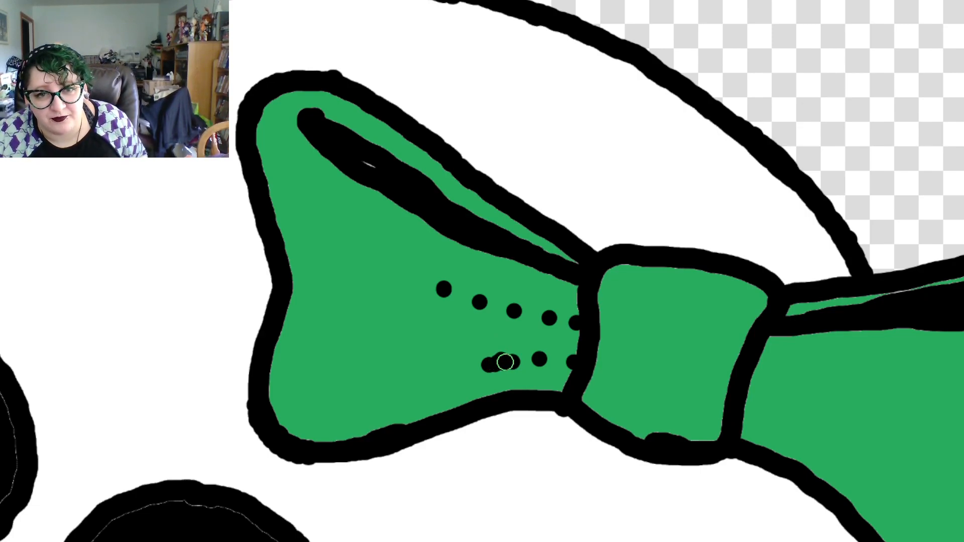
{"action": "key", "text": "ctrl+z"}
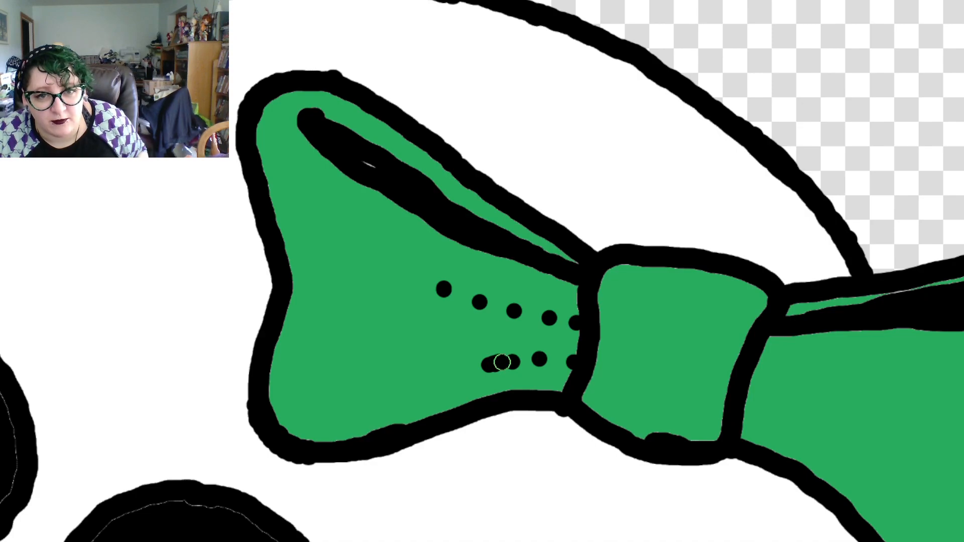
{"action": "left_click_drag", "start_coordinate": [505, 362], "coordinate": [516, 361]}
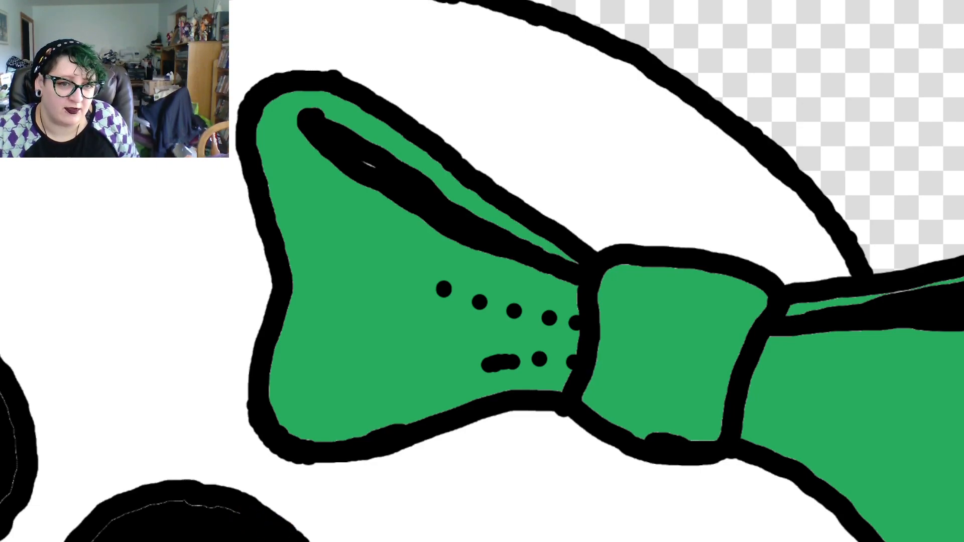
Try painting black over the thin pale line along the upper edge of the eye socket below the bow
{"action": "left_click_drag", "start_coordinate": [237, 516], "coordinate": [180, 510]}
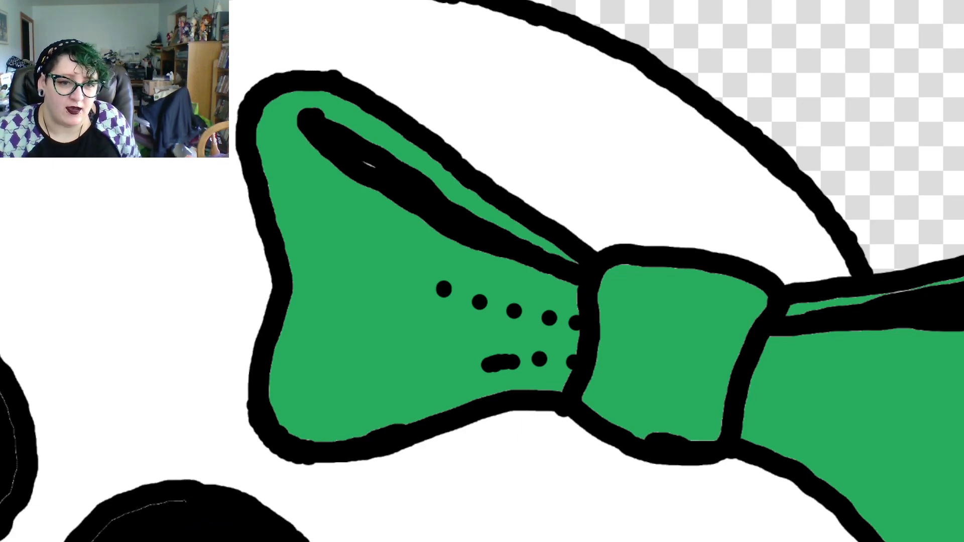
{"action": "left_click_drag", "start_coordinate": [133, 516], "coordinate": [172, 499]}
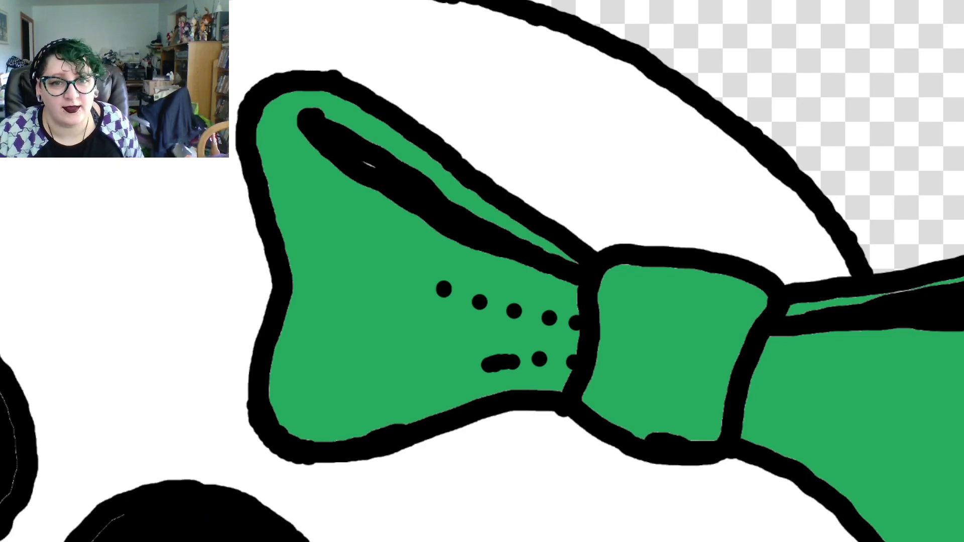
{"action": "key", "text": "ctrl"}
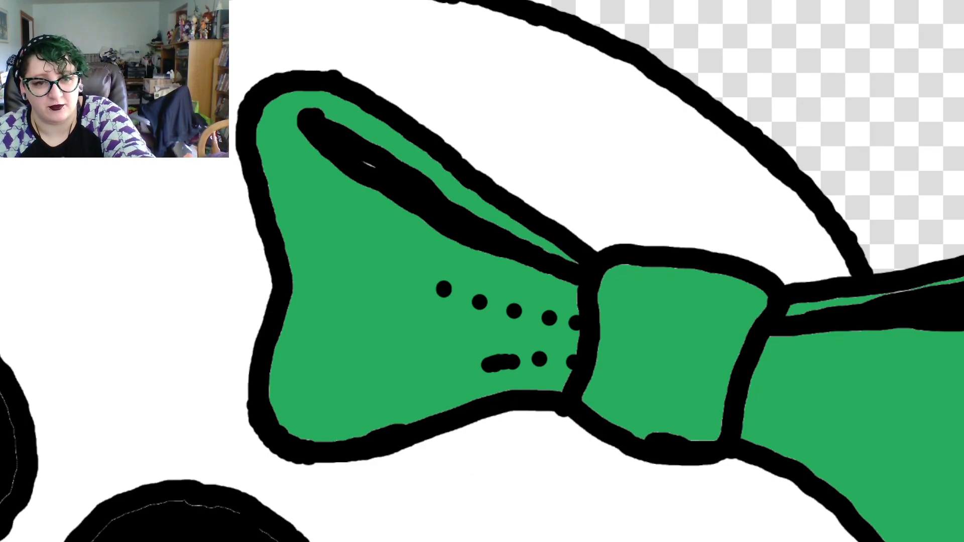
{"action": "key", "text": "ctrl+z"}
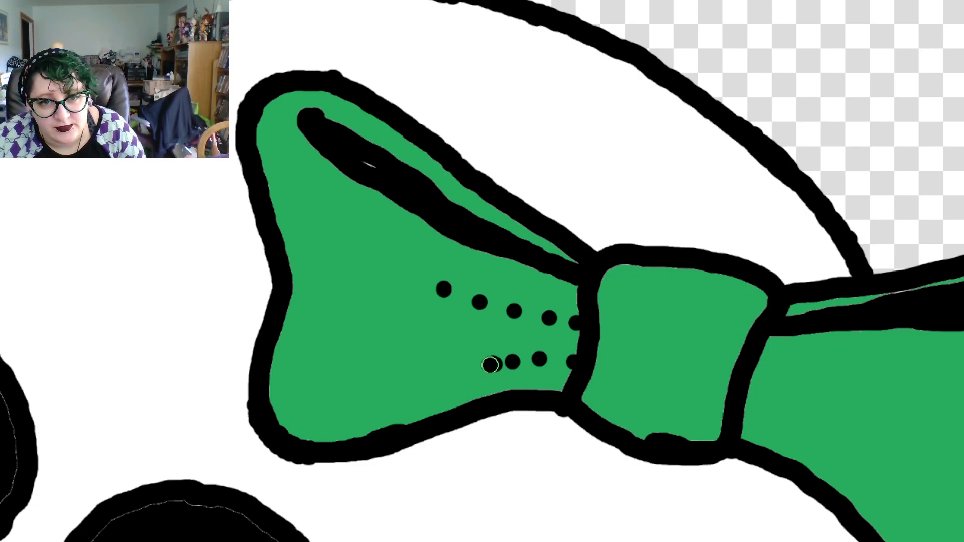
Try joining the two dot rows into black creases reaching the knot, and undo both creases and all guide dots
{"action": "left_click_drag", "start_coordinate": [493, 363], "coordinate": [581, 362]}
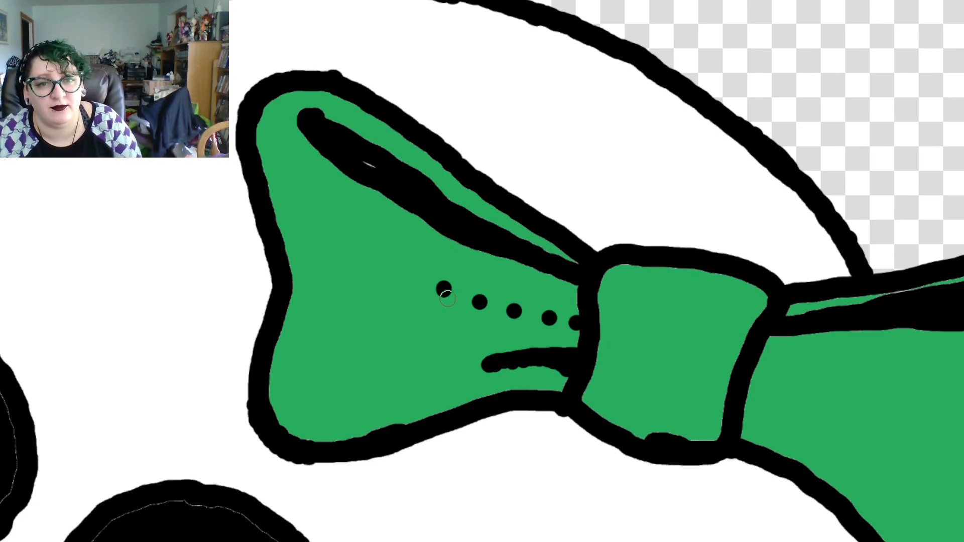
{"action": "left_click_drag", "start_coordinate": [431, 286], "coordinate": [585, 322]}
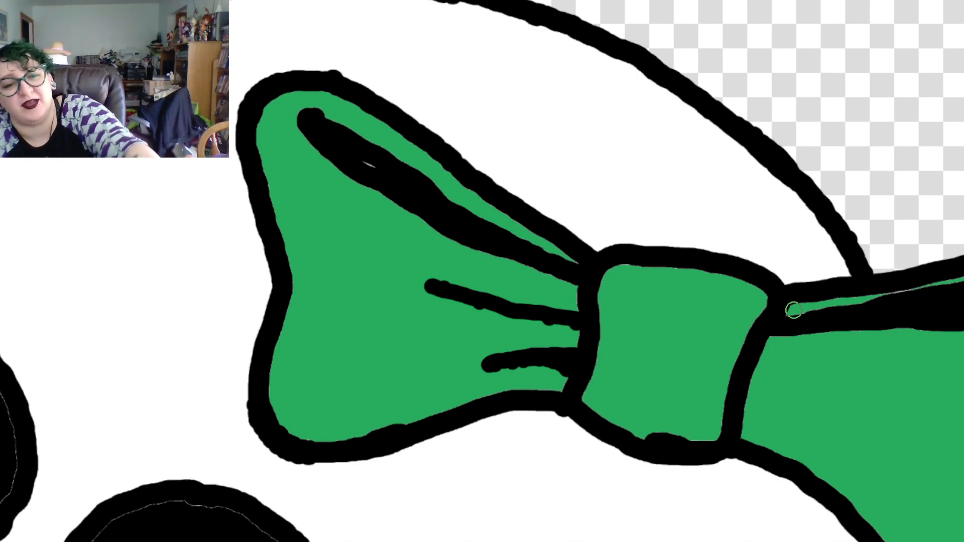
{"action": "key", "text": "ctrl+z"}
{"action": "key", "text": "ctrl+z"}
{"action": "key", "text": "ctrl+z"}
{"action": "key", "text": "ctrl+z"}
{"action": "key", "text": "ctrl+z"}
{"action": "key", "text": "ctrl+z"}
{"action": "key", "text": "ctrl+z"}
{"action": "key", "text": "ctrl+z"}
{"action": "key", "text": "ctrl+z"}
{"action": "key", "text": "ctrl+z"}
{"action": "key", "text": "ctrl+z"}
{"action": "key", "text": "ctrl+z"}
{"action": "key", "text": "ctrl+z"}
{"action": "key", "text": "ctrl+z"}
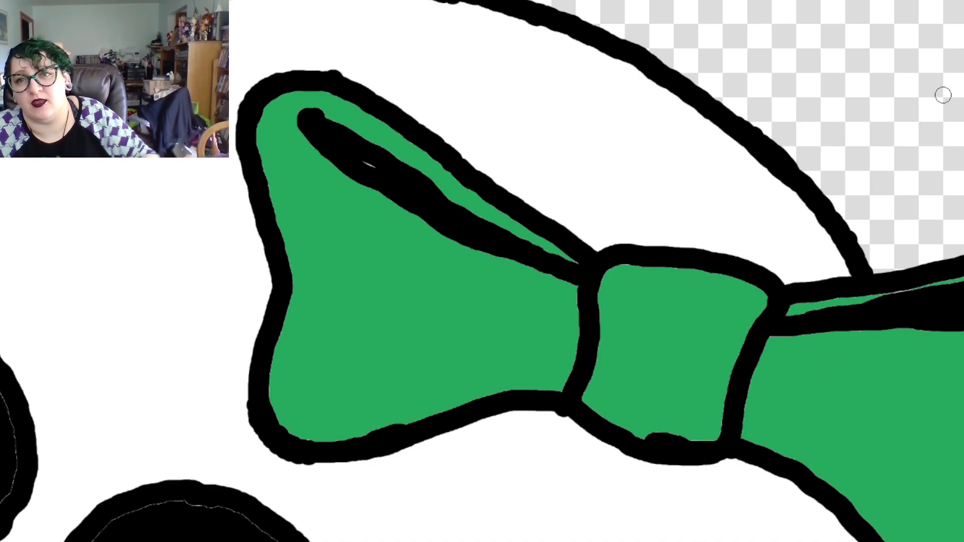
{"action": "key", "text": "ctrl+z"}
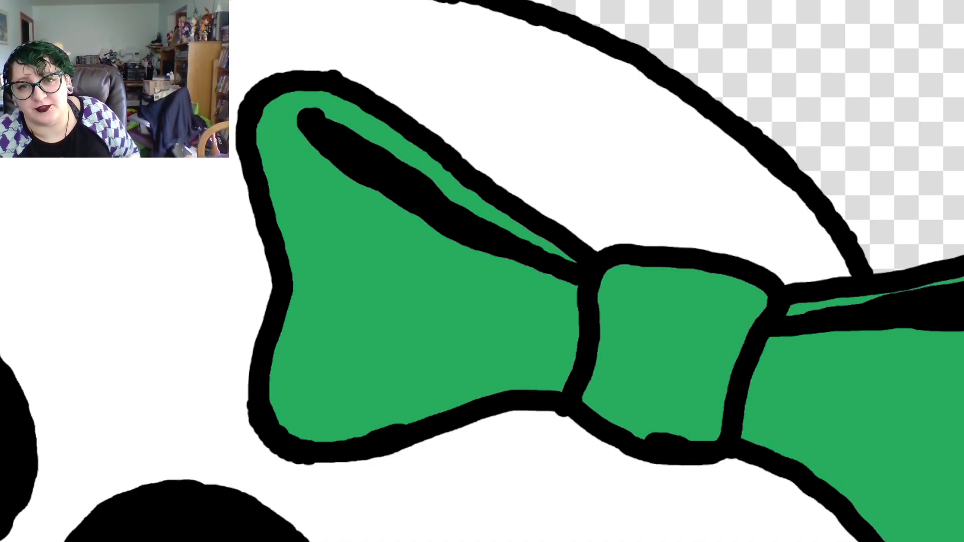
{"action": "key", "text": "ctrl+shift+z"}
{"action": "key", "text": "ctrl+z"}
{"action": "key", "text": "ctrl+shift+z"}
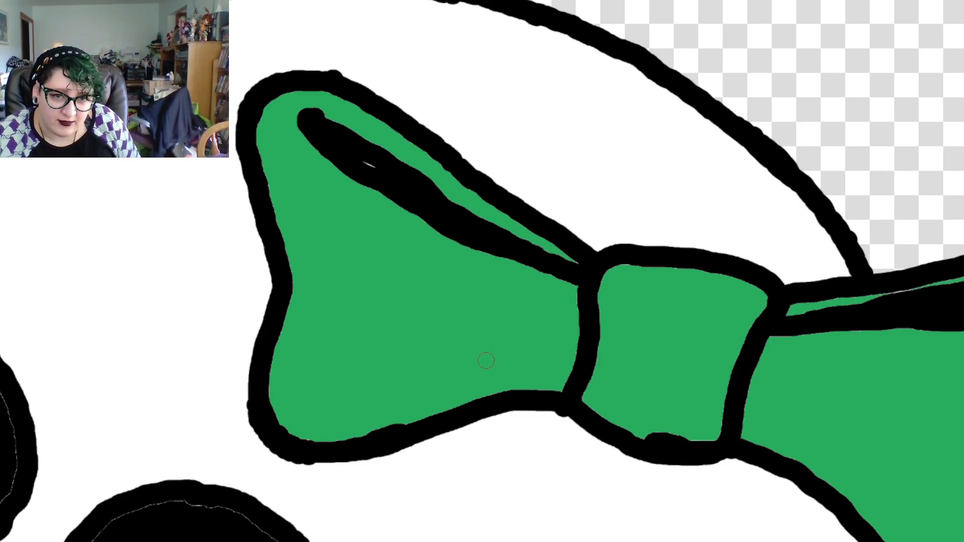
Draw a short arched black crease near the left loop's lower edge, running into the knot
{"action": "mouse_move", "coordinate": [469, 362]}
{"action": "left_mouse_down"}
{"action": "mouse_move", "coordinate": [503, 356]}
{"action": "mouse_move", "coordinate": [576, 373]}
{"action": "left_mouse_up"}
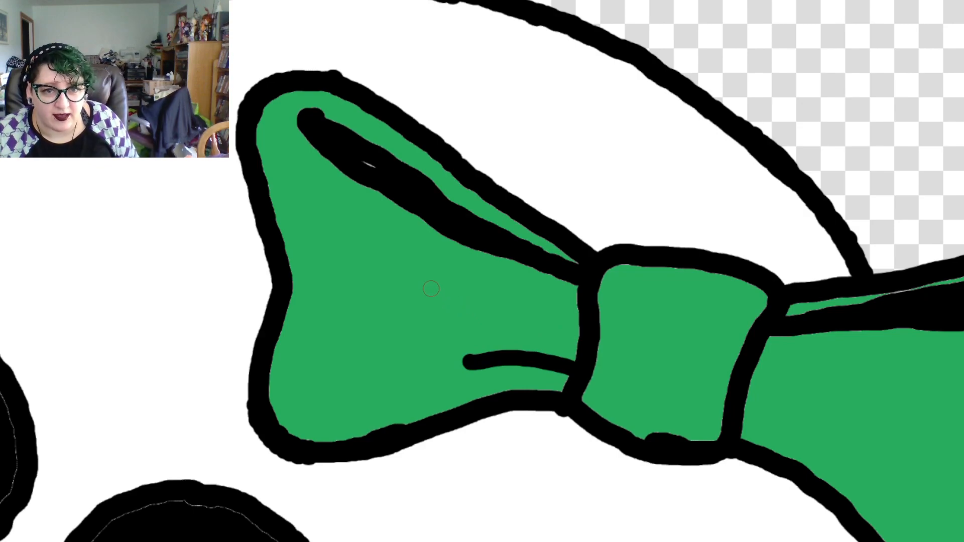
Try drawing a longer black crease above the lower one in the left loop, first nearly straight and twice sagging slightly
{"action": "left_click_drag", "start_coordinate": [425, 286], "coordinate": [580, 321]}
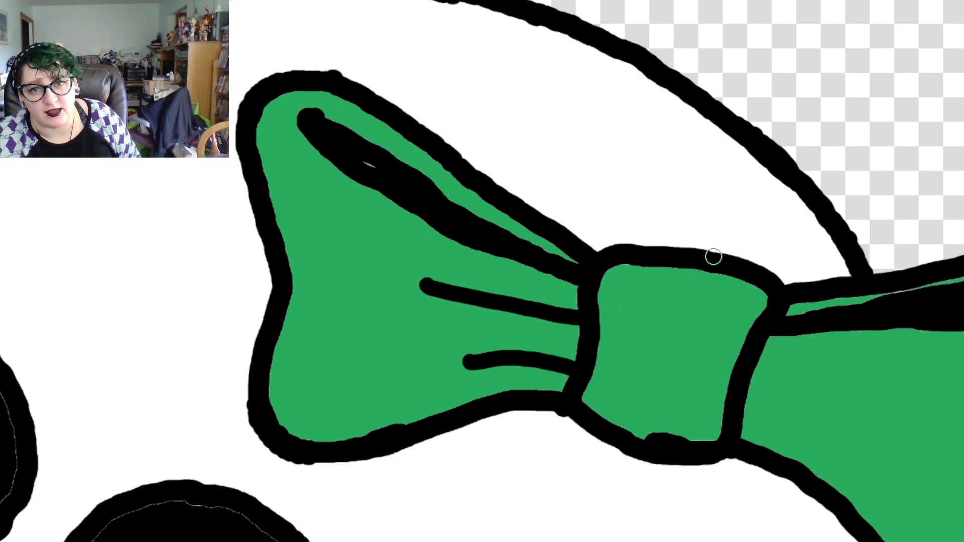
{"action": "key", "text": "ctrl+z"}
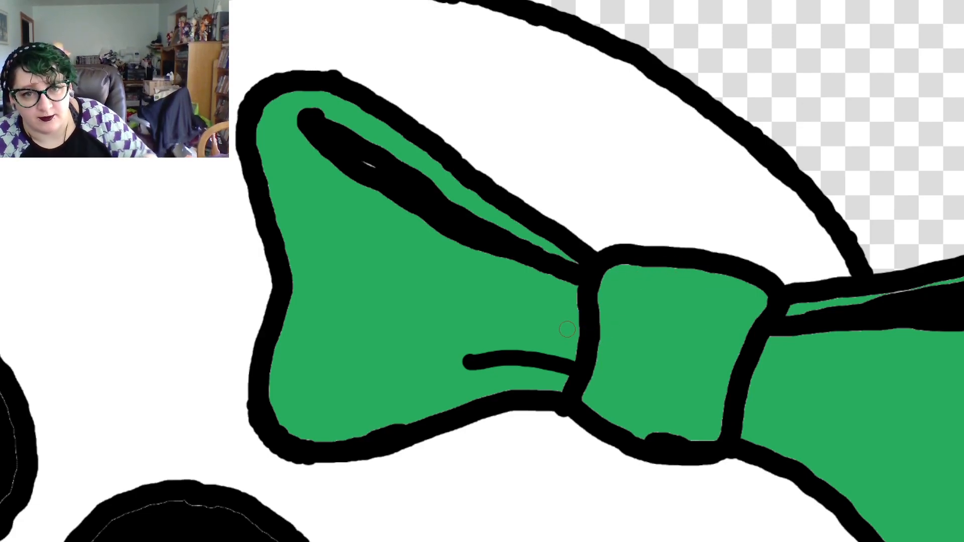
{"action": "left_click_drag", "start_coordinate": [580, 329], "coordinate": [411, 303]}
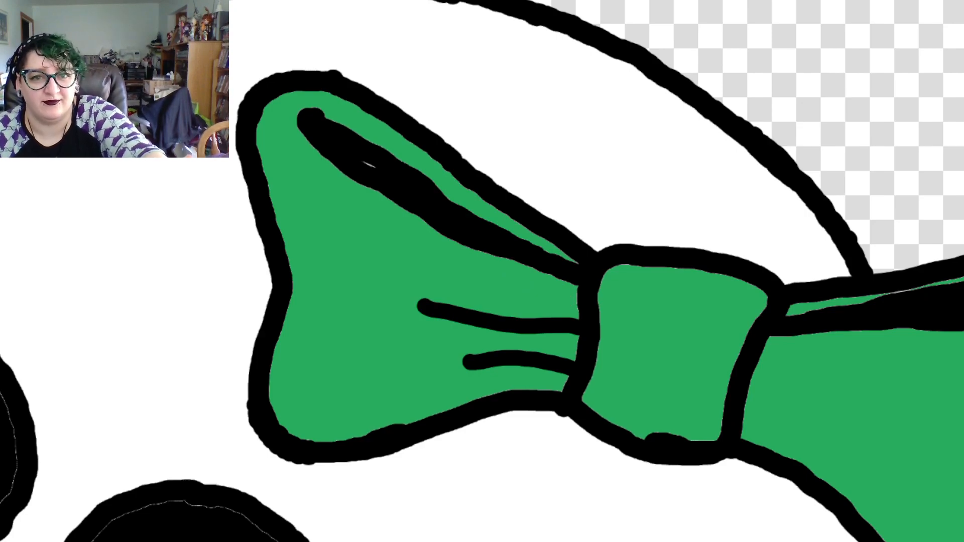
{"action": "key", "text": "ctrl+z"}
{"action": "left_click_drag", "start_coordinate": [578, 322], "coordinate": [424, 294]}
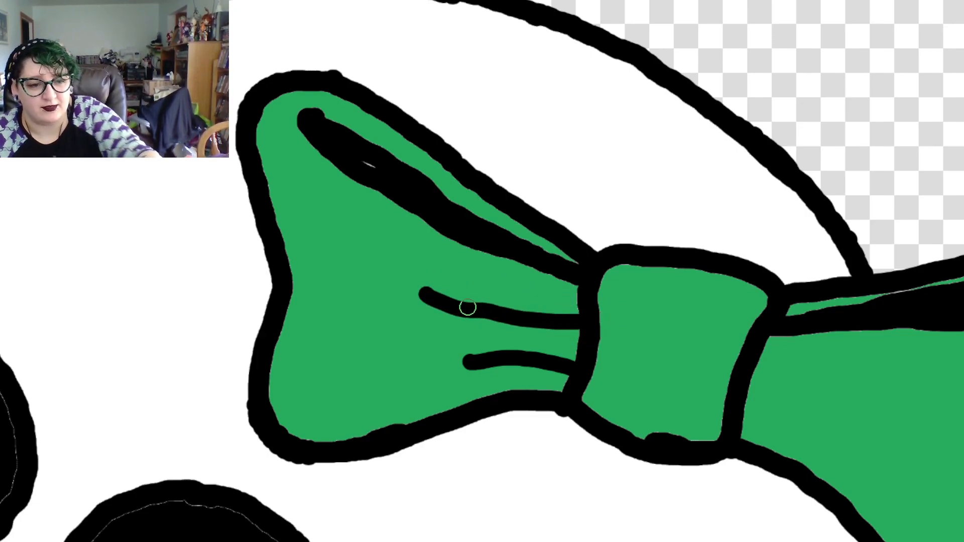
{"action": "key", "text": "ctrl+z"}
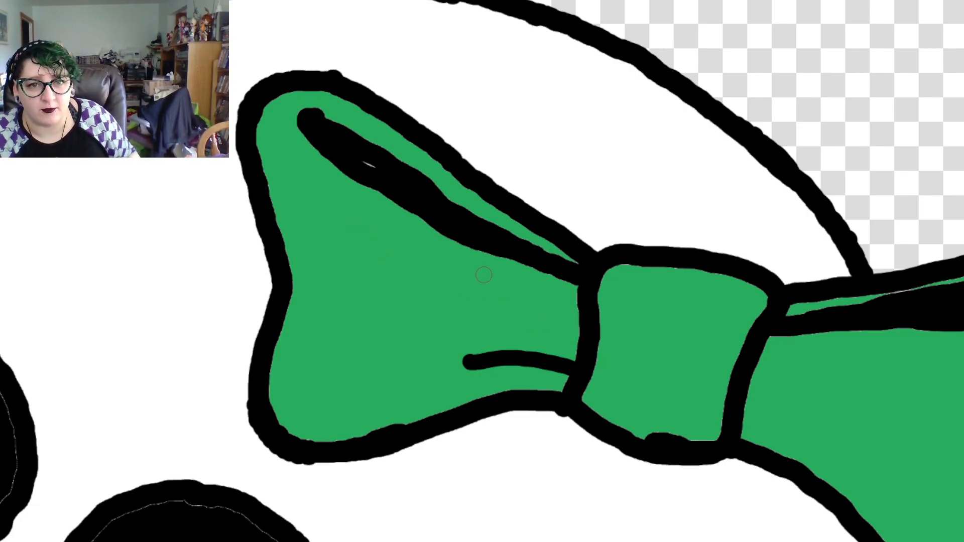
Try drawing a higher, S-curved black crease from the middle of the left loop down to the knot and thickening it
{"action": "left_click_drag", "start_coordinate": [418, 273], "coordinate": [553, 302]}
{"action": "key", "text": "ctrl+z"}
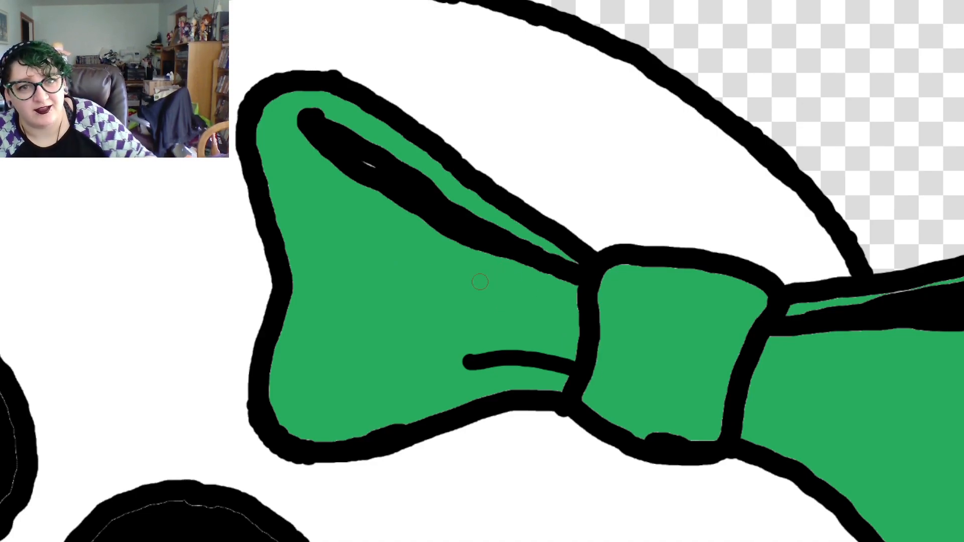
{"action": "mouse_move", "coordinate": [418, 272]}
{"action": "left_mouse_down"}
{"action": "mouse_move", "coordinate": [503, 288]}
{"action": "mouse_move", "coordinate": [583, 325]}
{"action": "left_mouse_up"}
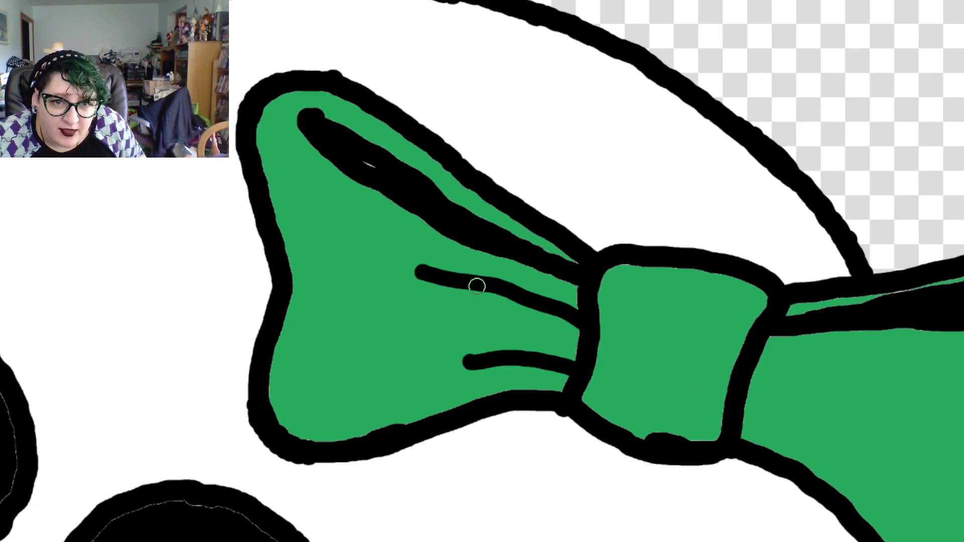
{"action": "left_click_drag", "start_coordinate": [476, 285], "coordinate": [574, 325]}
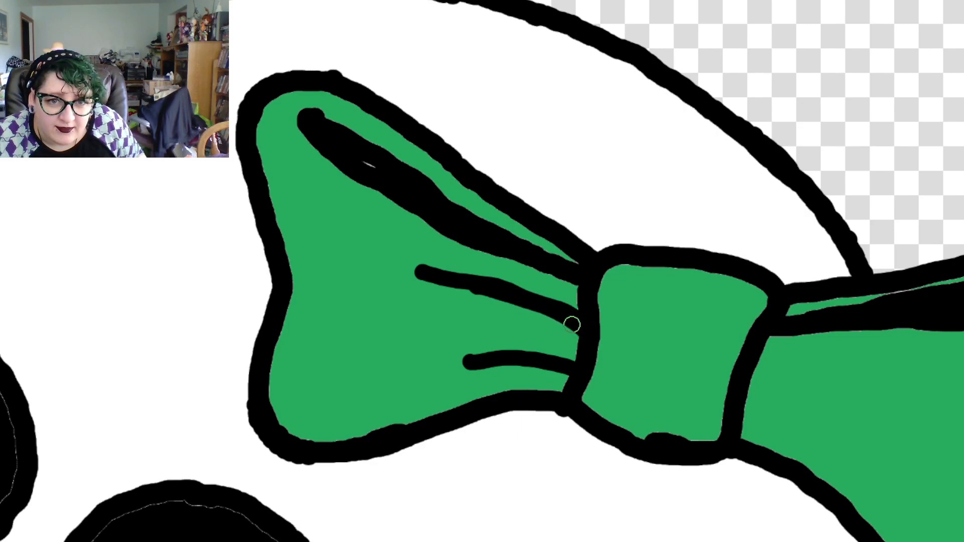
{"action": "mouse_move", "coordinate": [466, 285]}
{"action": "left_mouse_down"}
{"action": "mouse_move", "coordinate": [480, 288]}
{"action": "mouse_move", "coordinate": [435, 275]}
{"action": "left_mouse_up"}
{"action": "key", "text": "ctrl+z"}
{"action": "key", "text": "ctrl+z"}
{"action": "key", "text": "ctrl+z"}
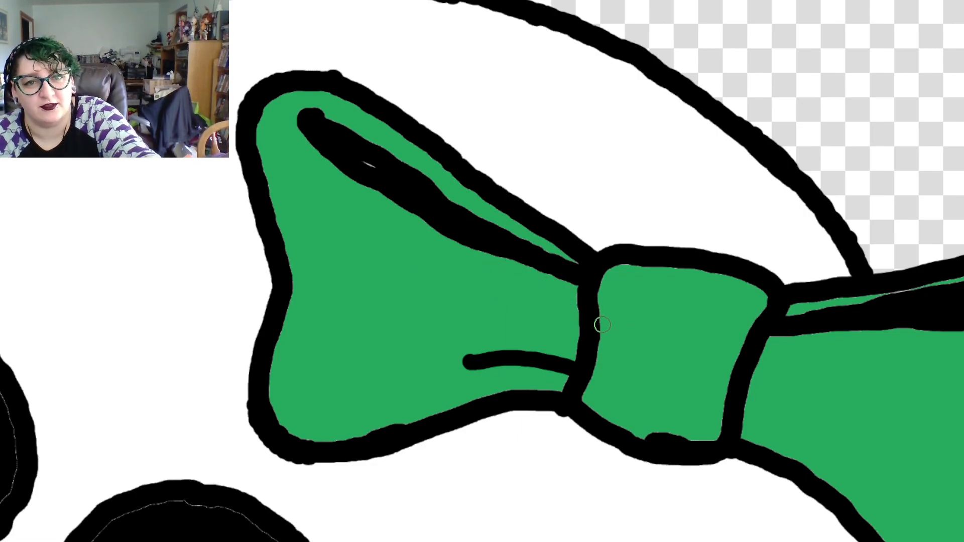
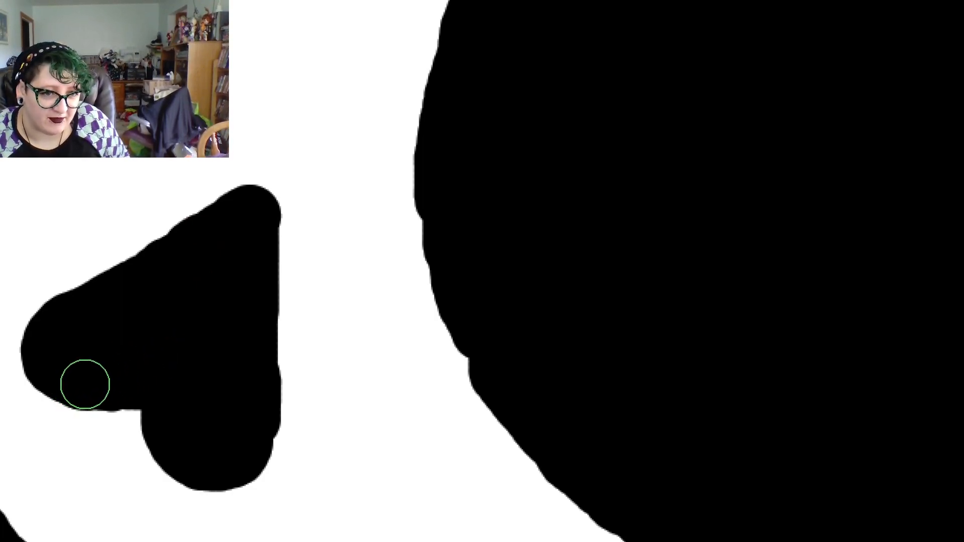
Round out the lower-left edge of the skull's black nose hole with a short black brush stroke
{"action": "left_click_drag", "start_coordinate": [73, 385], "coordinate": [60, 380]}
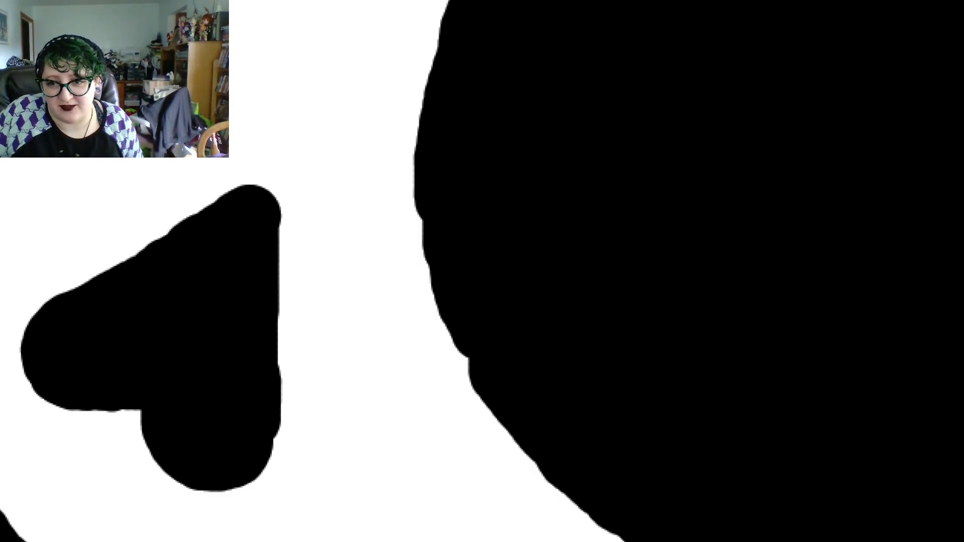
{"action": "scroll", "coordinate": [538, 259], "scroll_direction": "down", "scroll_amount": 2}
{"action": "scroll", "coordinate": [536, 257], "scroll_direction": "down", "scroll_amount": 4}
{"action": "scroll", "coordinate": [535, 256], "scroll_direction": "up", "scroll_amount": 2}
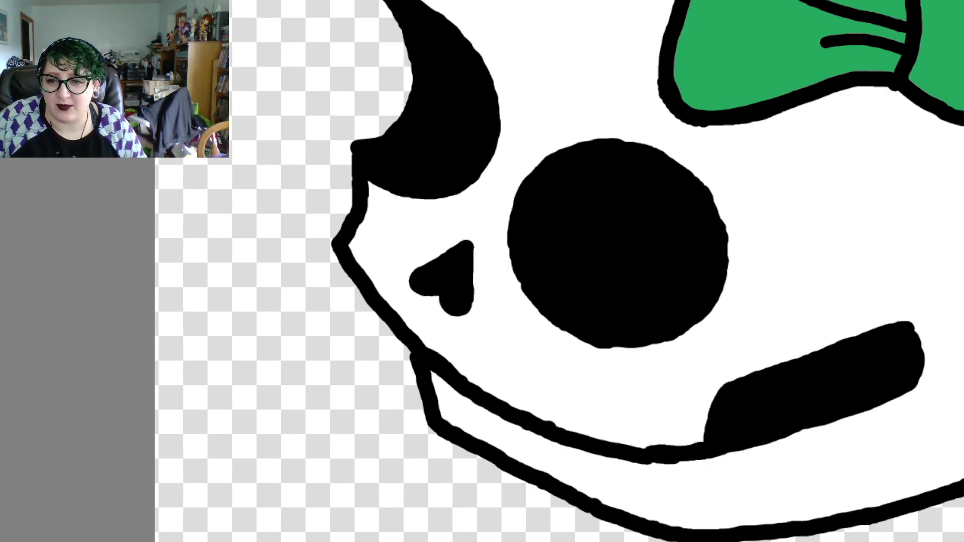
{"action": "scroll", "coordinate": [538, 258], "scroll_direction": "down", "scroll_amount": 2}
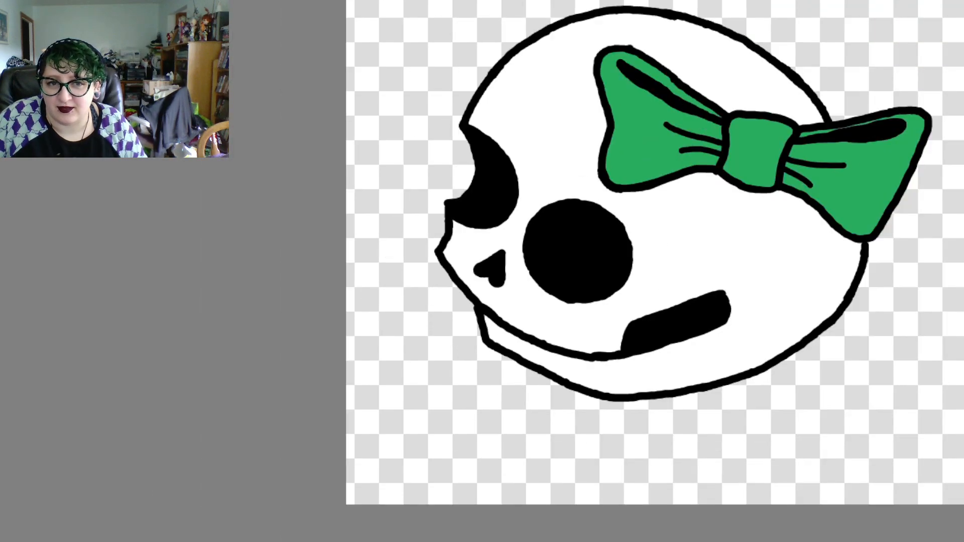